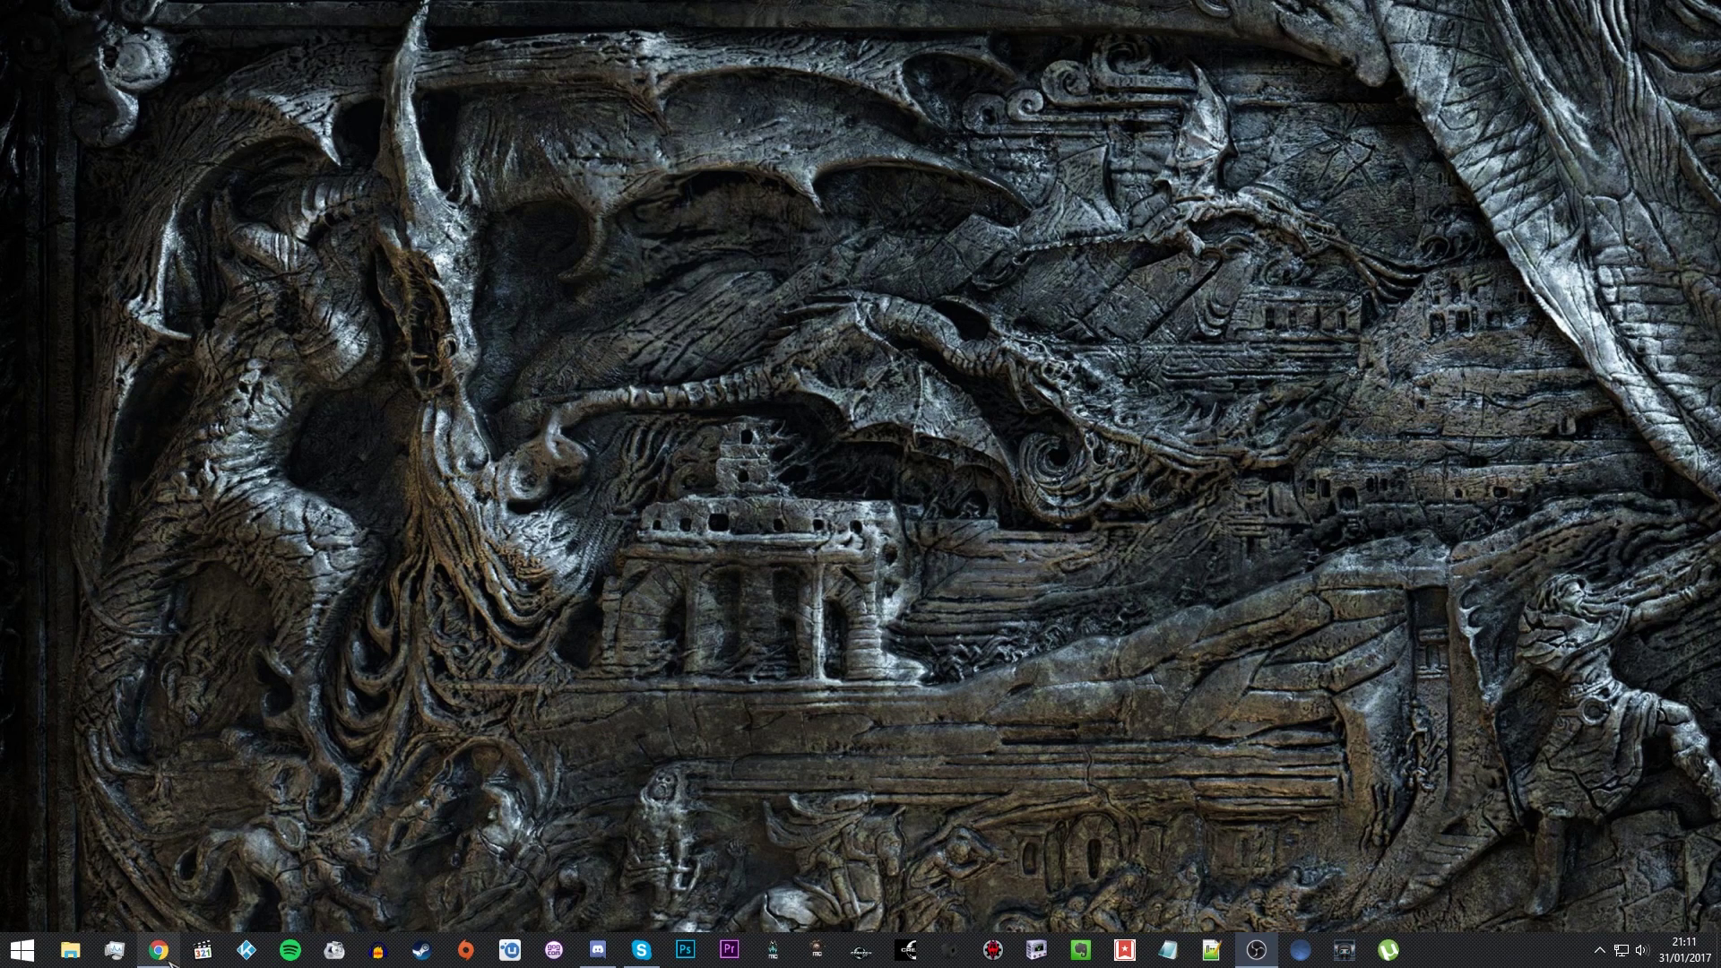
Step: Download NifSkope_2_0_2016-11-07.7z from the Pre-Alpha 6 release page's Downloads list
{"action": "left_click", "coordinate": [158, 950]}
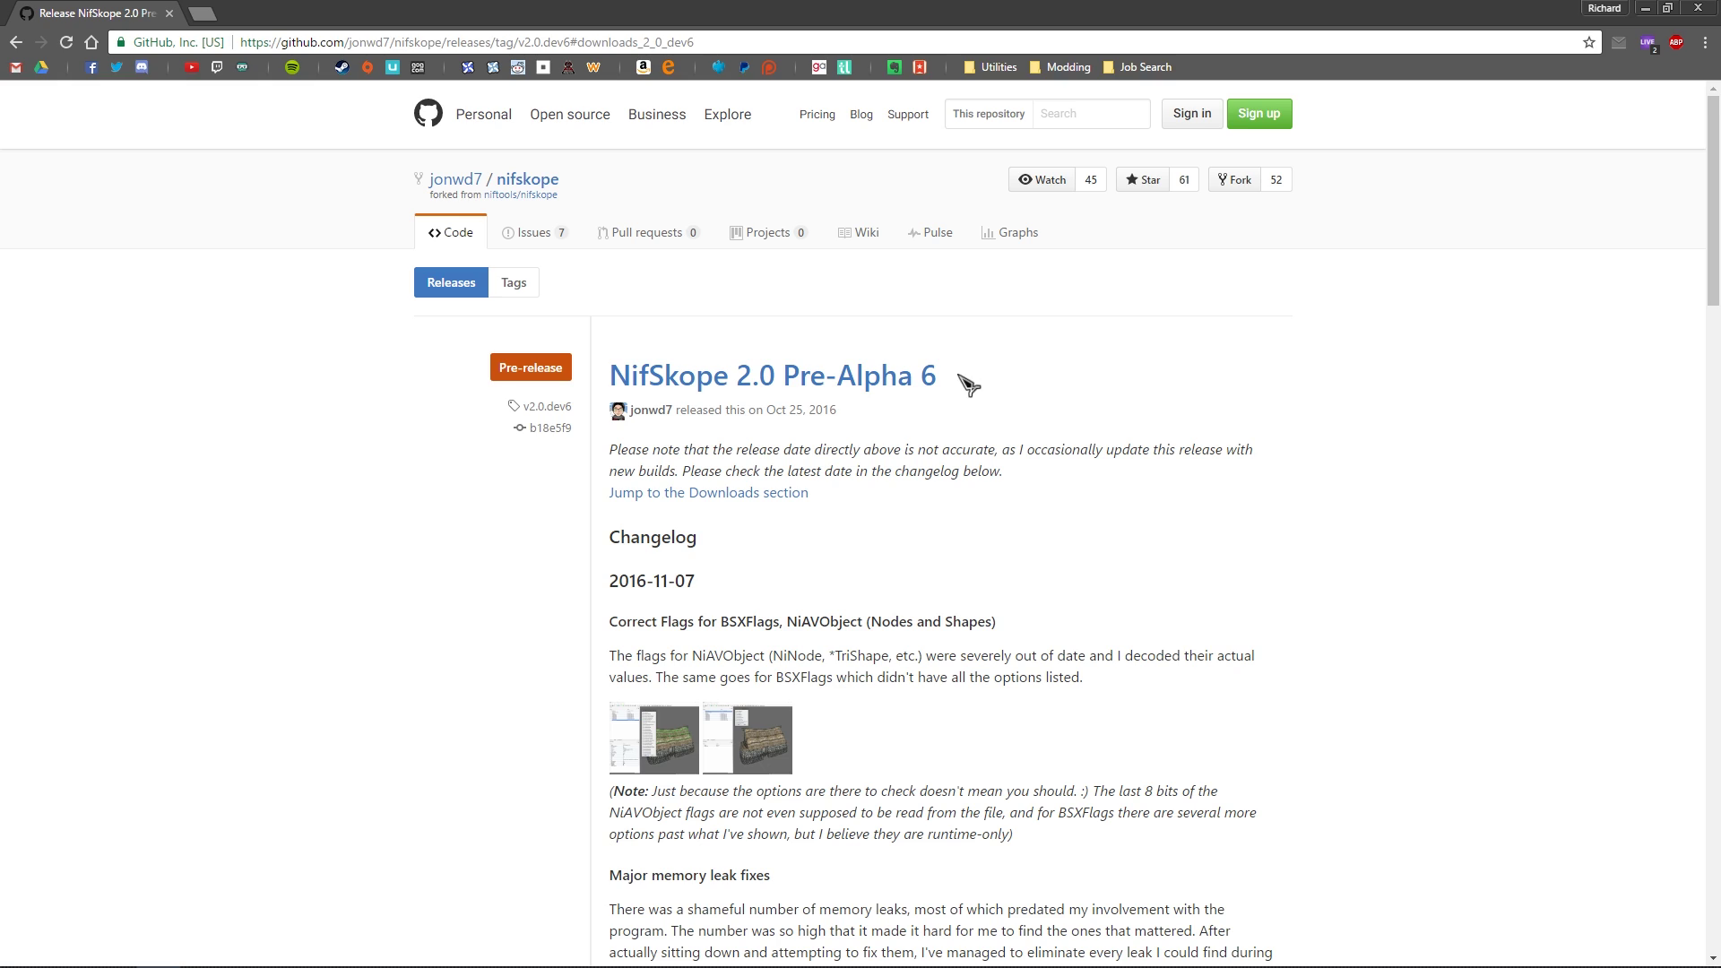
{"action": "scroll", "coordinate": [971, 383], "scroll_direction": "down", "scroll_amount": 20}
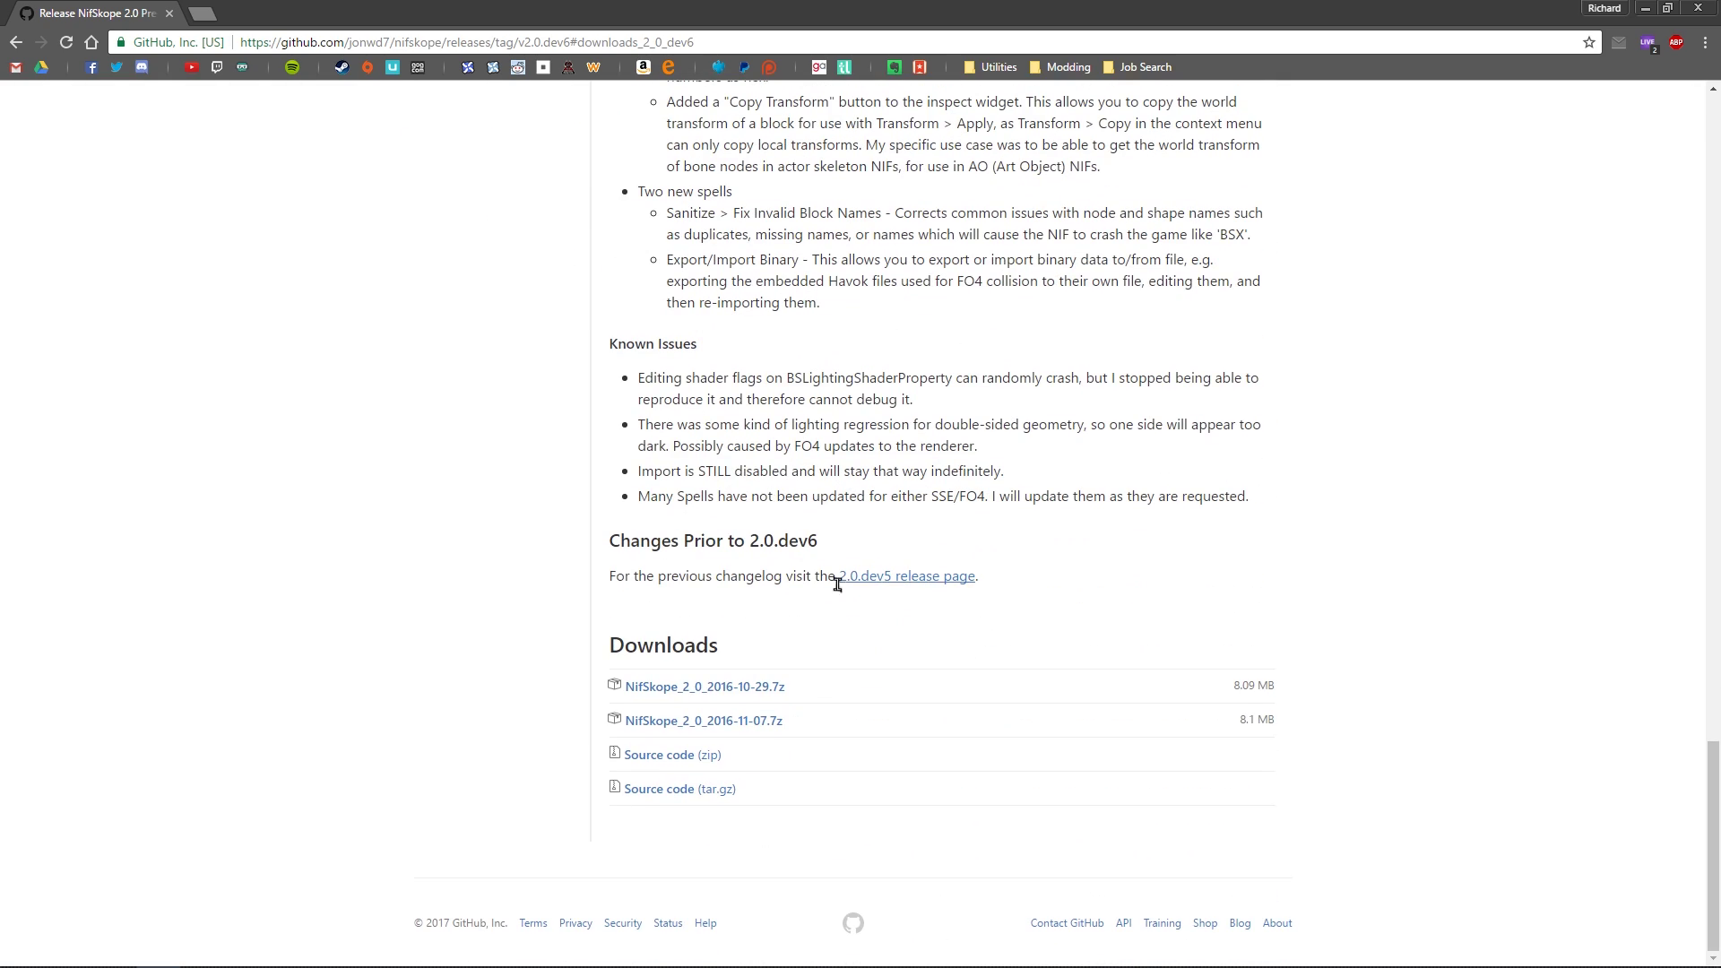
{"action": "left_click", "coordinate": [757, 722]}
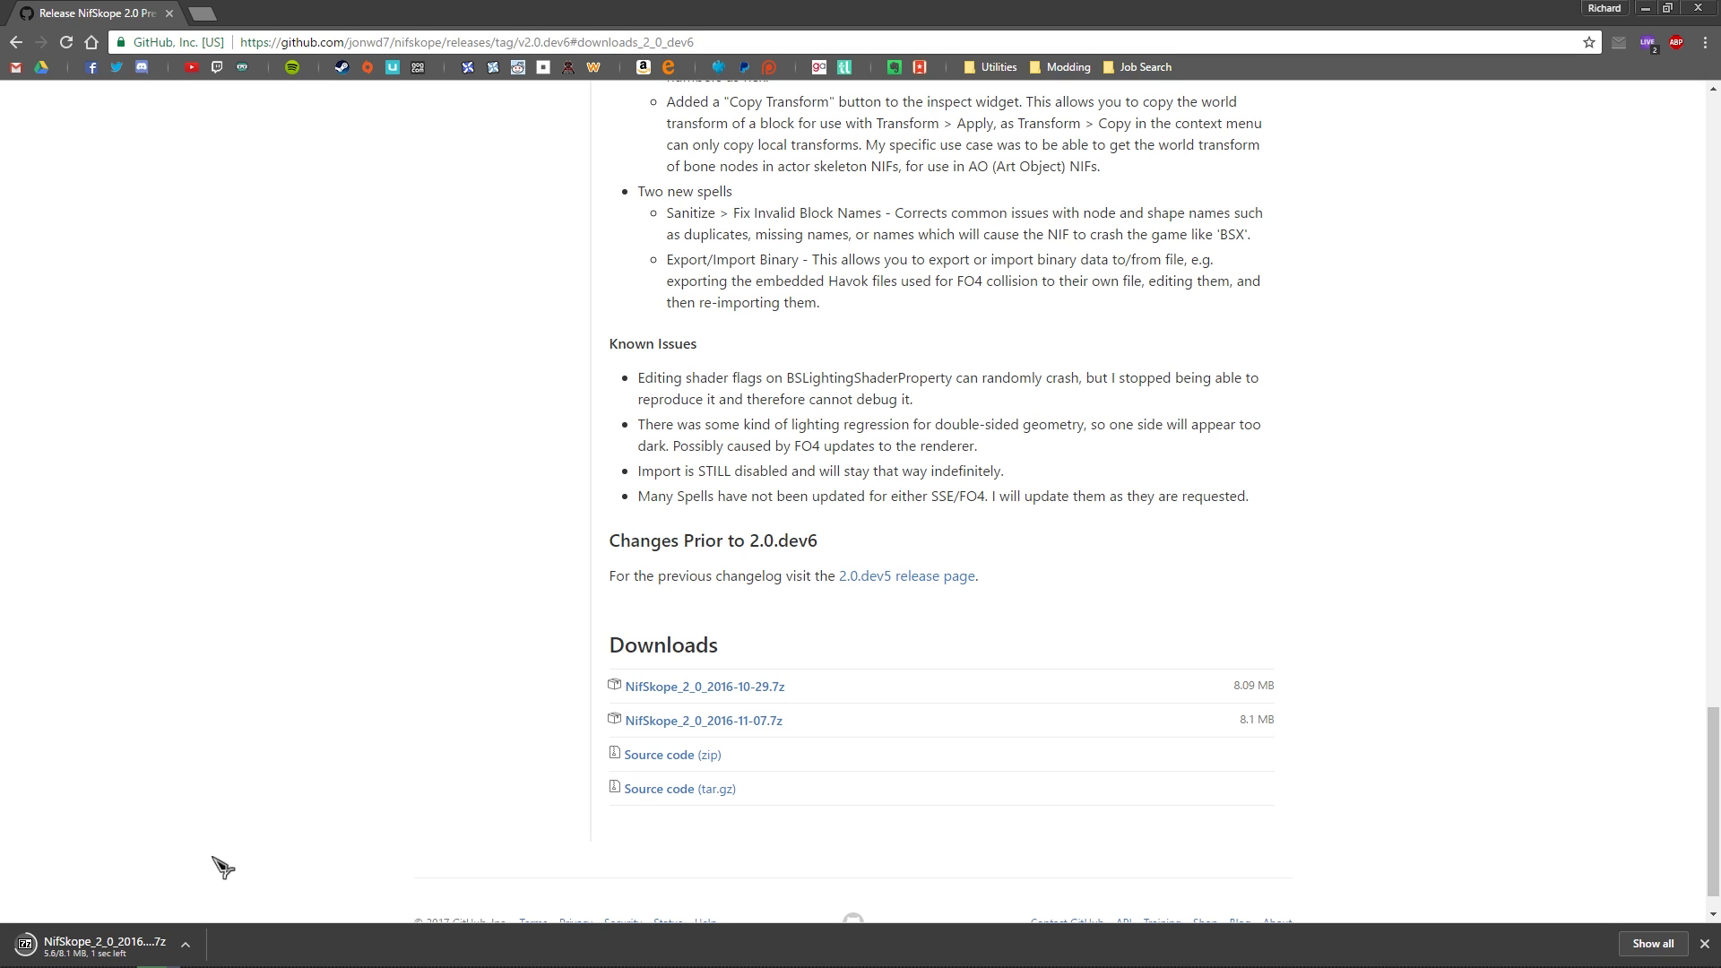
{"action": "left_click", "coordinate": [185, 944]}
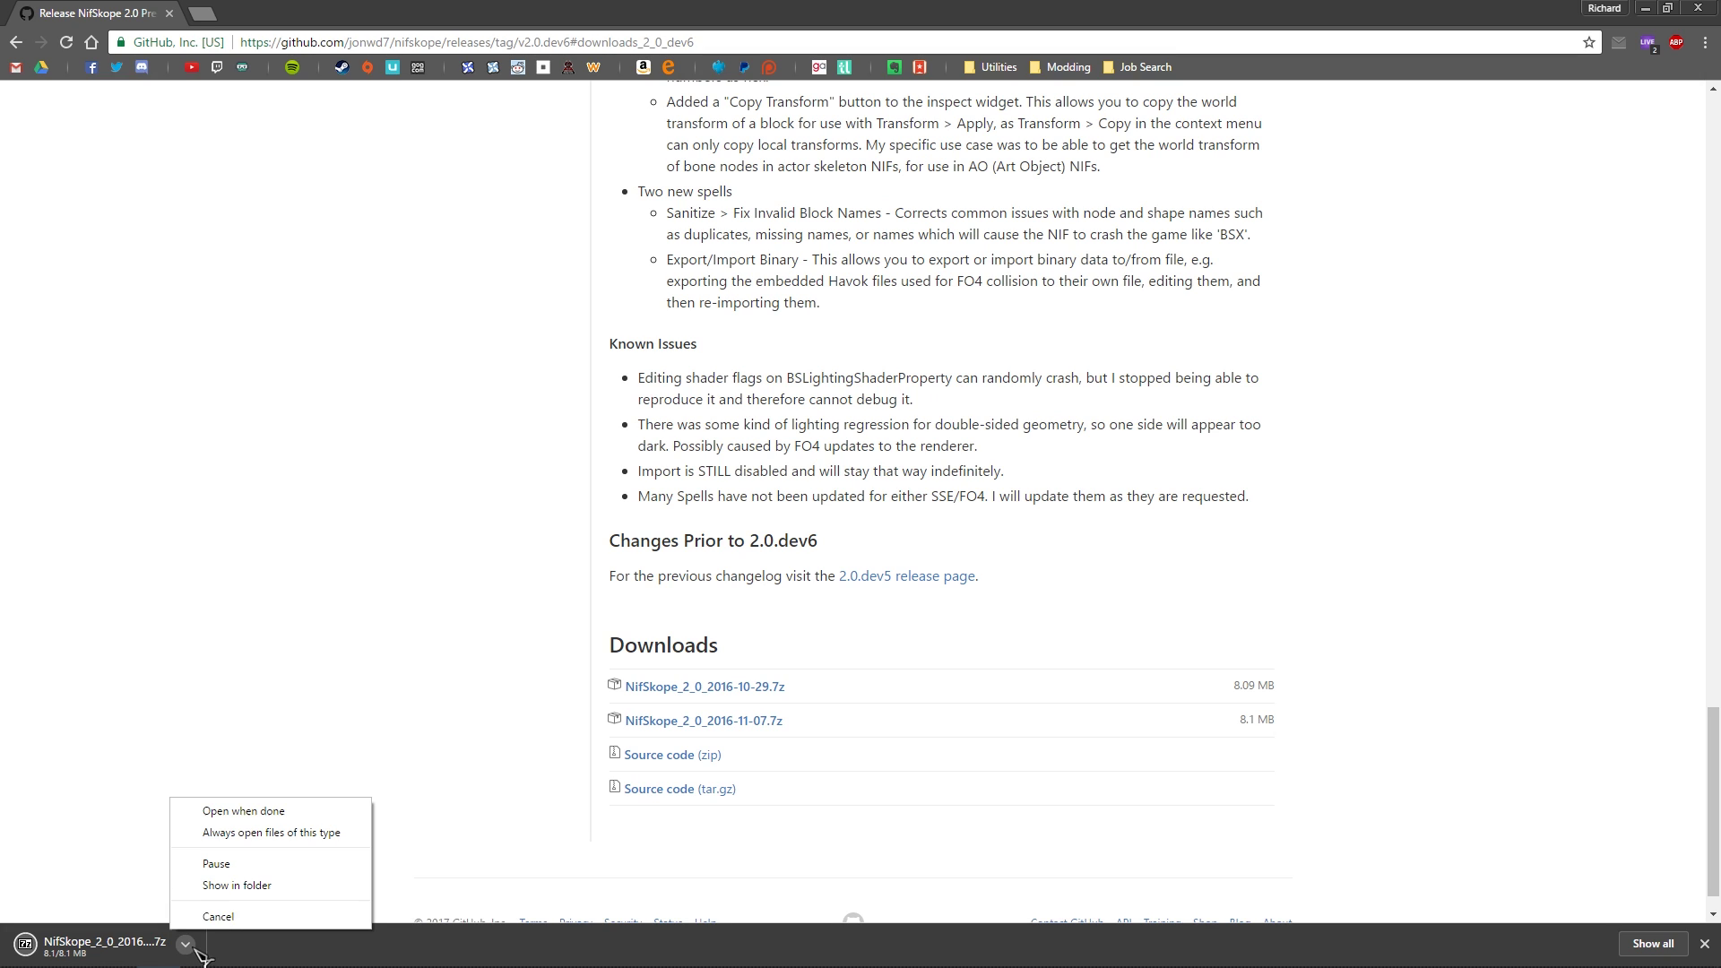
{"action": "left_click", "coordinate": [237, 886]}
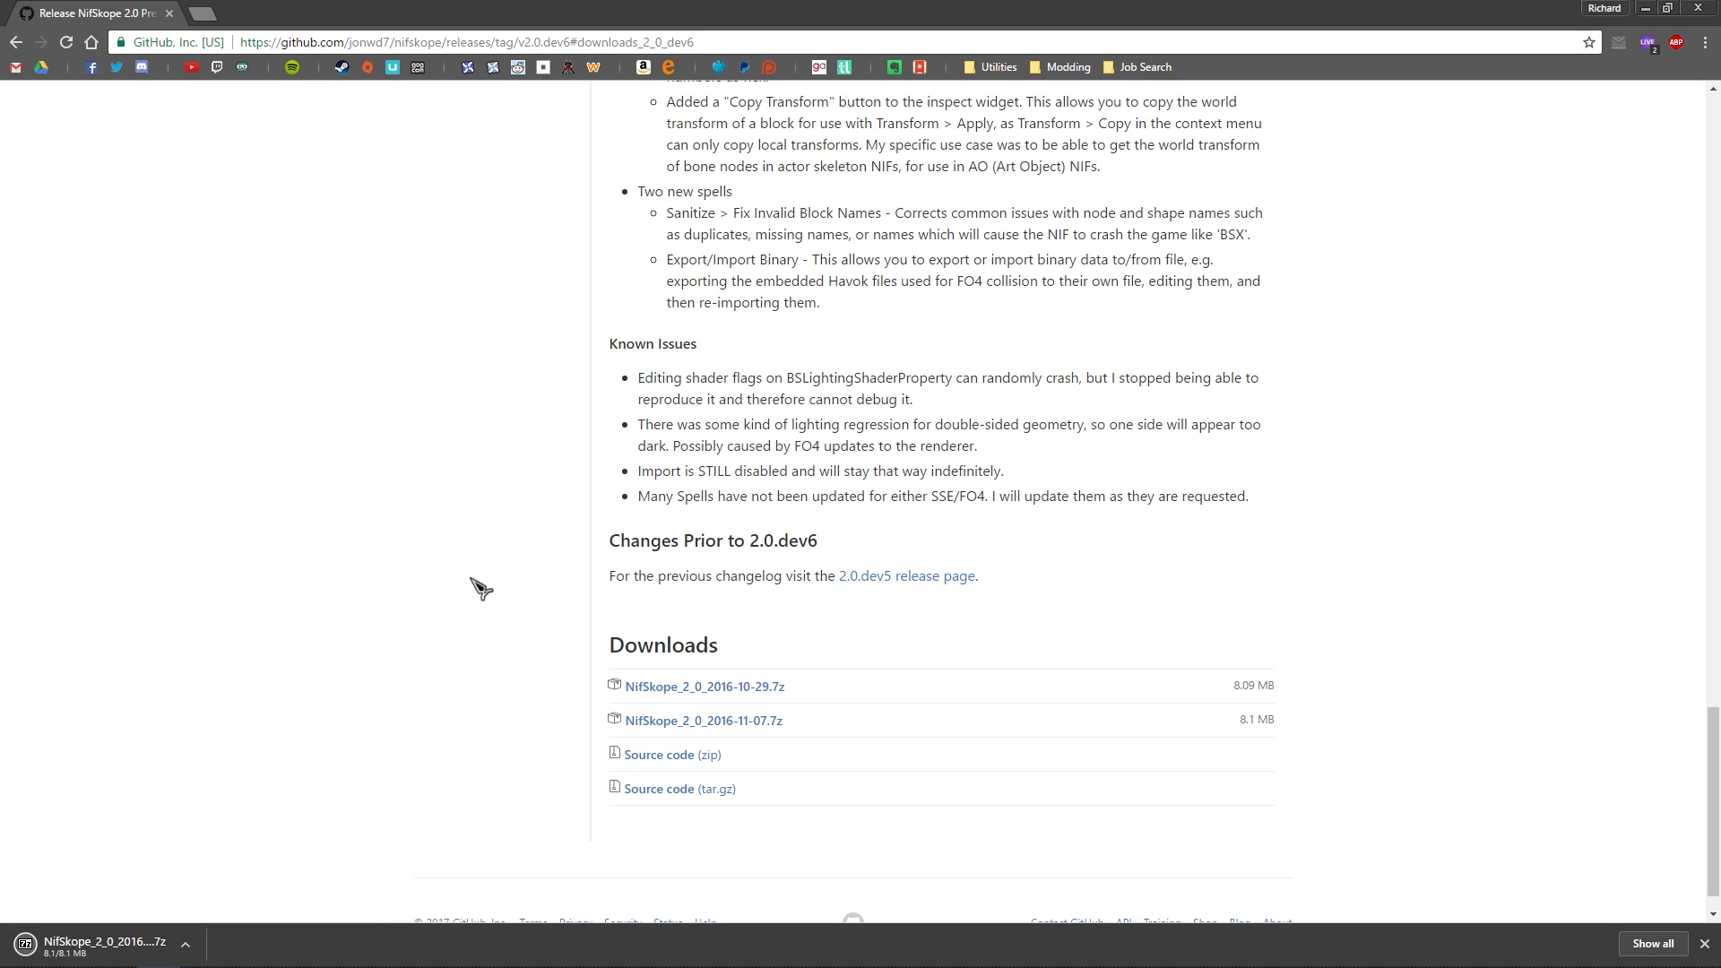
{"action": "left_click", "coordinate": [185, 944]}
Step: Show the downloaded archive in Downloads and extract it with 7-Zip into its own folder
{"action": "left_click", "coordinate": [235, 883]}
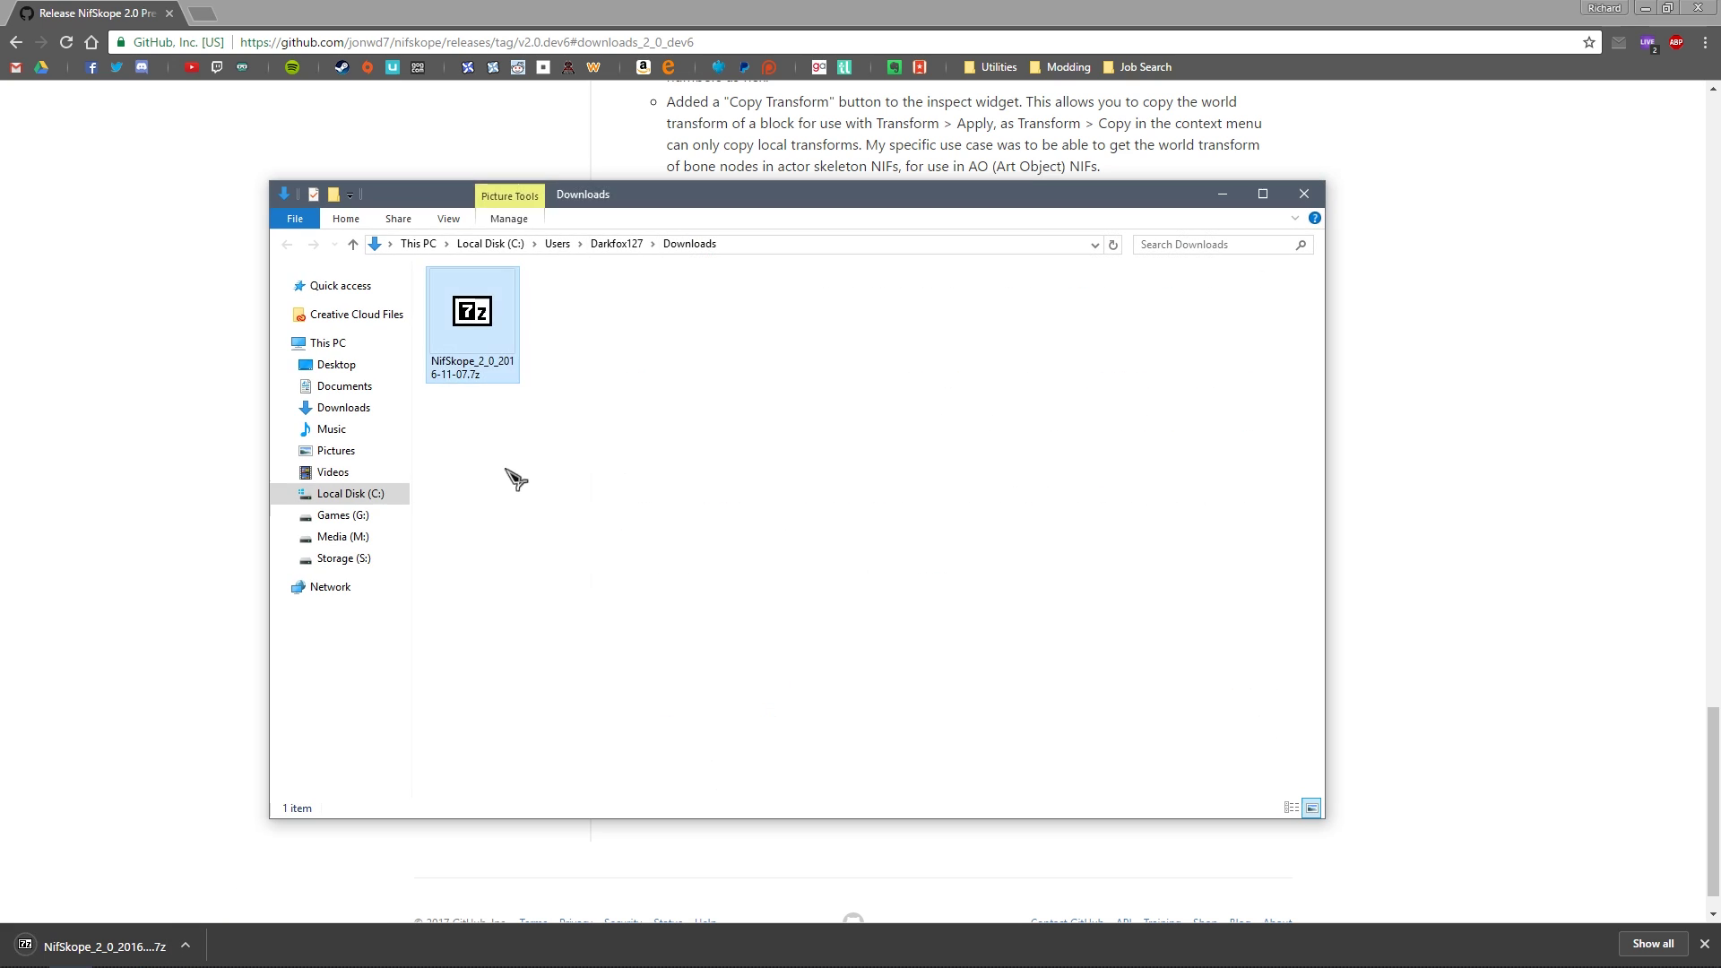
{"action": "right_click", "coordinate": [485, 322]}
{"action": "mouse_move", "coordinate": [595, 395]}
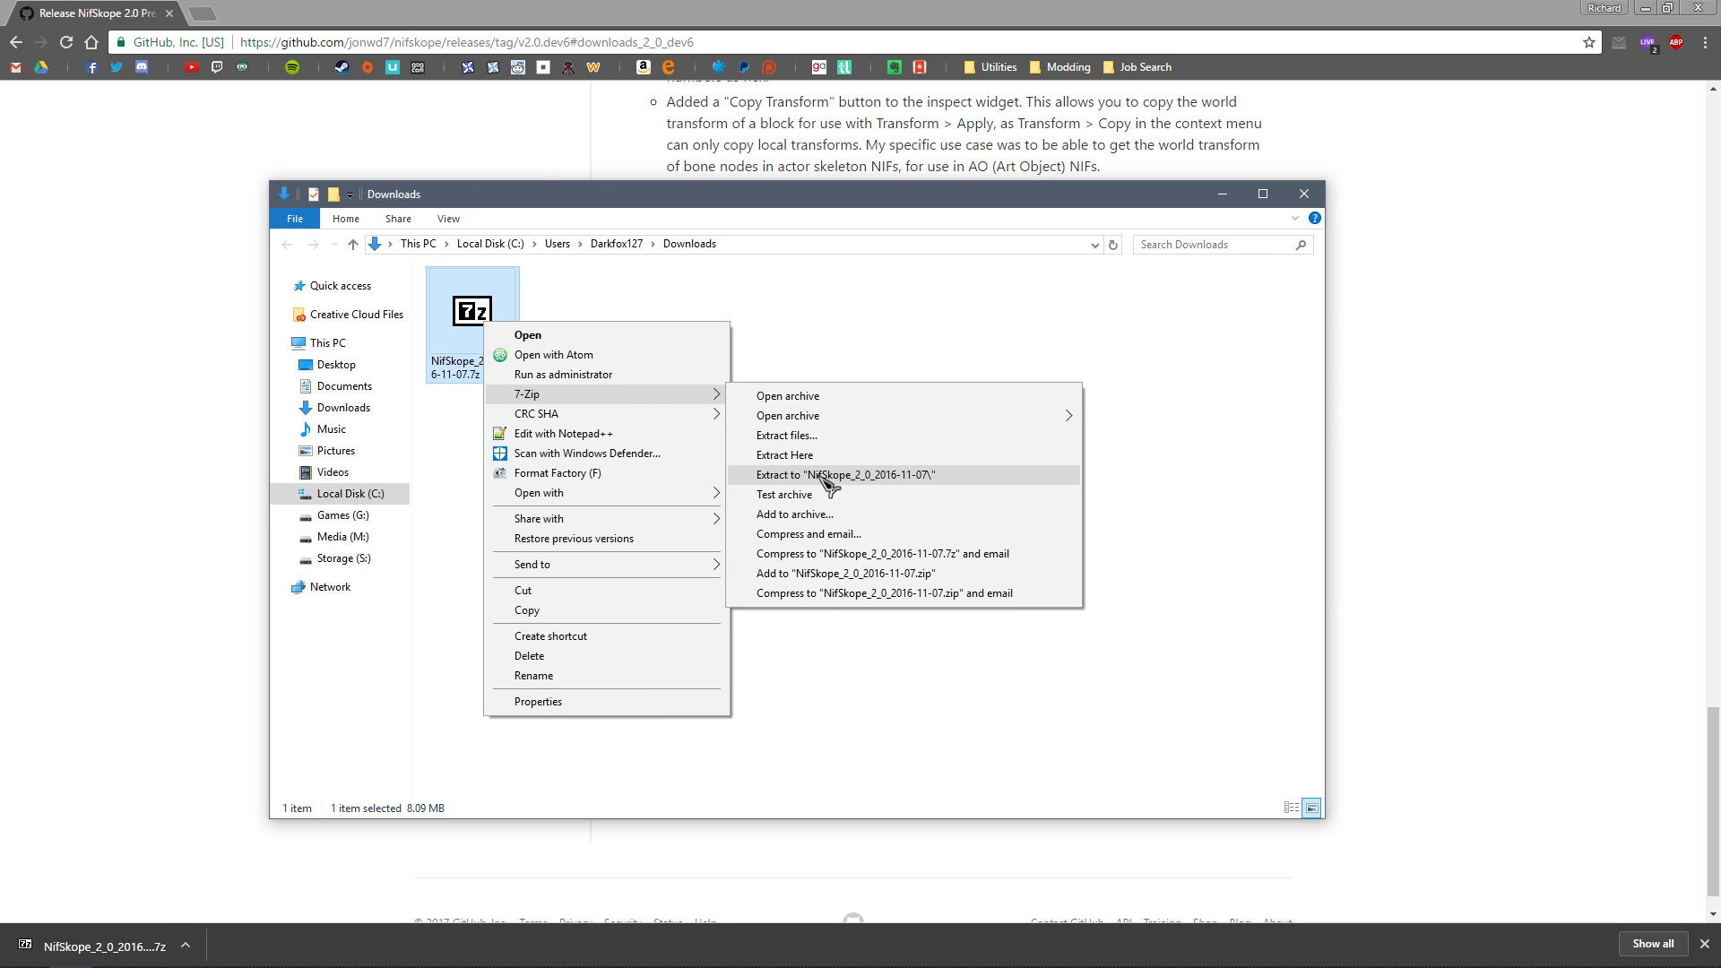
{"action": "left_click", "coordinate": [825, 479]}
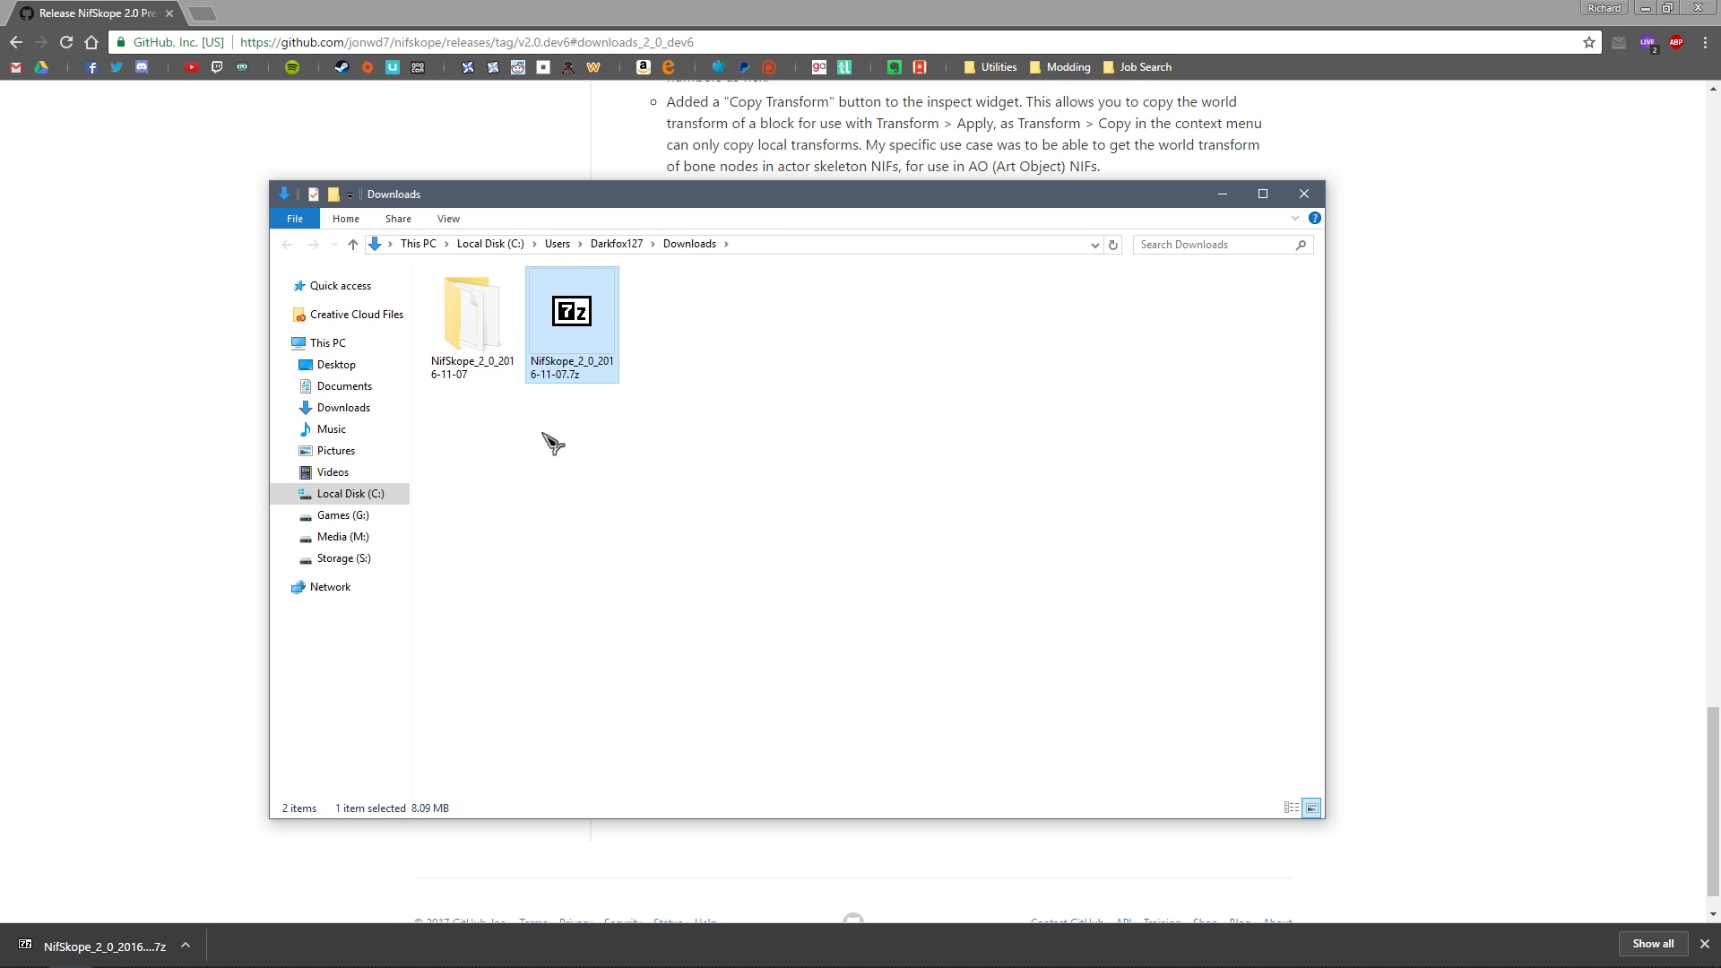
Step: Rename the extracted folder to 'NifSkope 2.0' and check its contents
{"action": "left_click", "coordinate": [473, 323]}
{"action": "right_click", "coordinate": [469, 330]}
{"action": "left_click", "coordinate": [558, 742]}
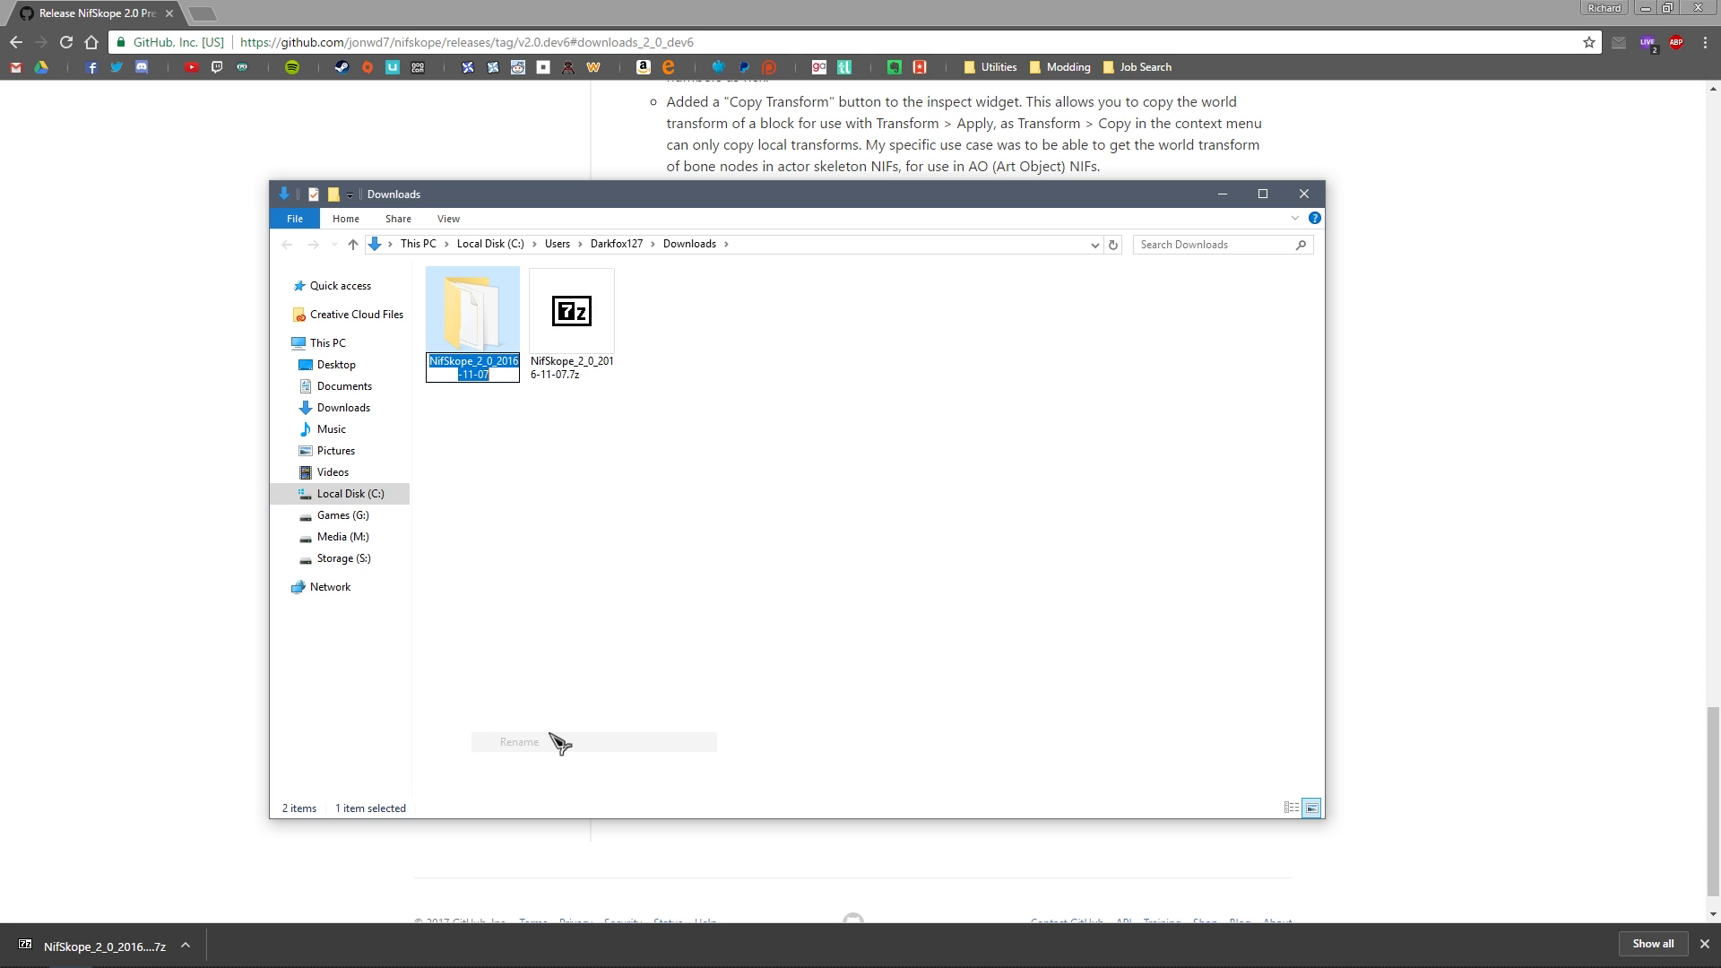
{"action": "key", "text": "Return"}
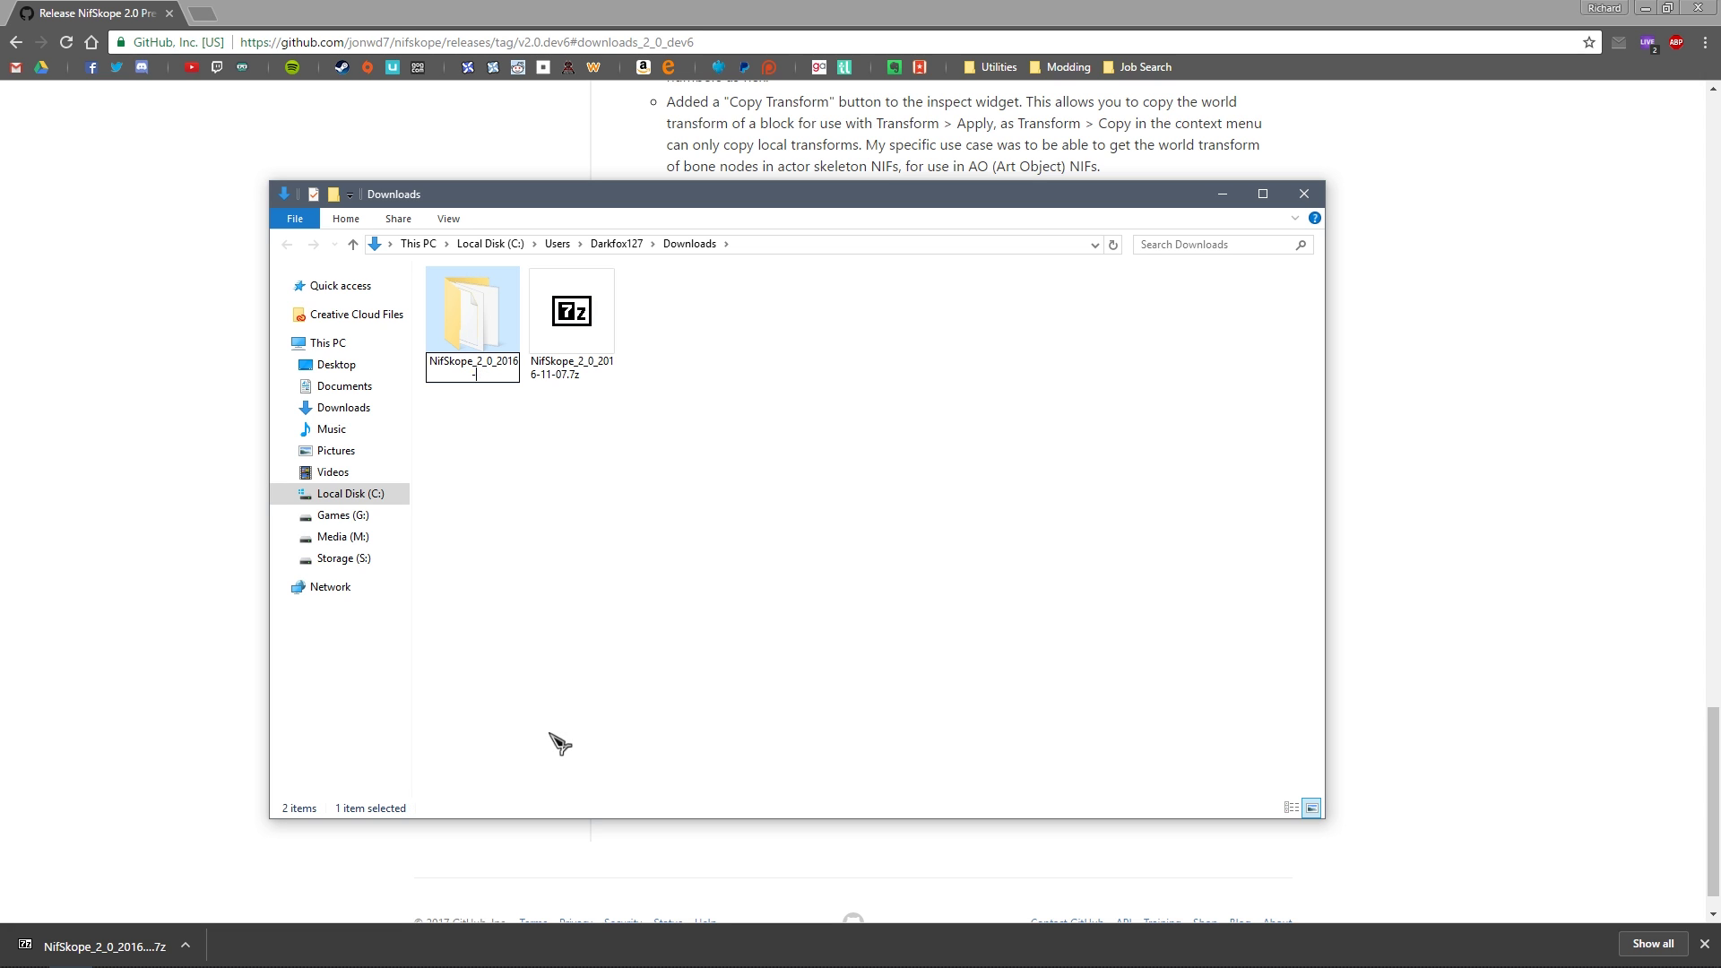
{"action": "key", "text": "BackSpace"}
{"action": "key", "text": "BackSpace"}
{"action": "key", "text": "BackSpace"}
{"action": "key", "text": "BackSpace"}
{"action": "key", "text": "BackSpace"}
{"action": "key", "text": "BackSpace"}
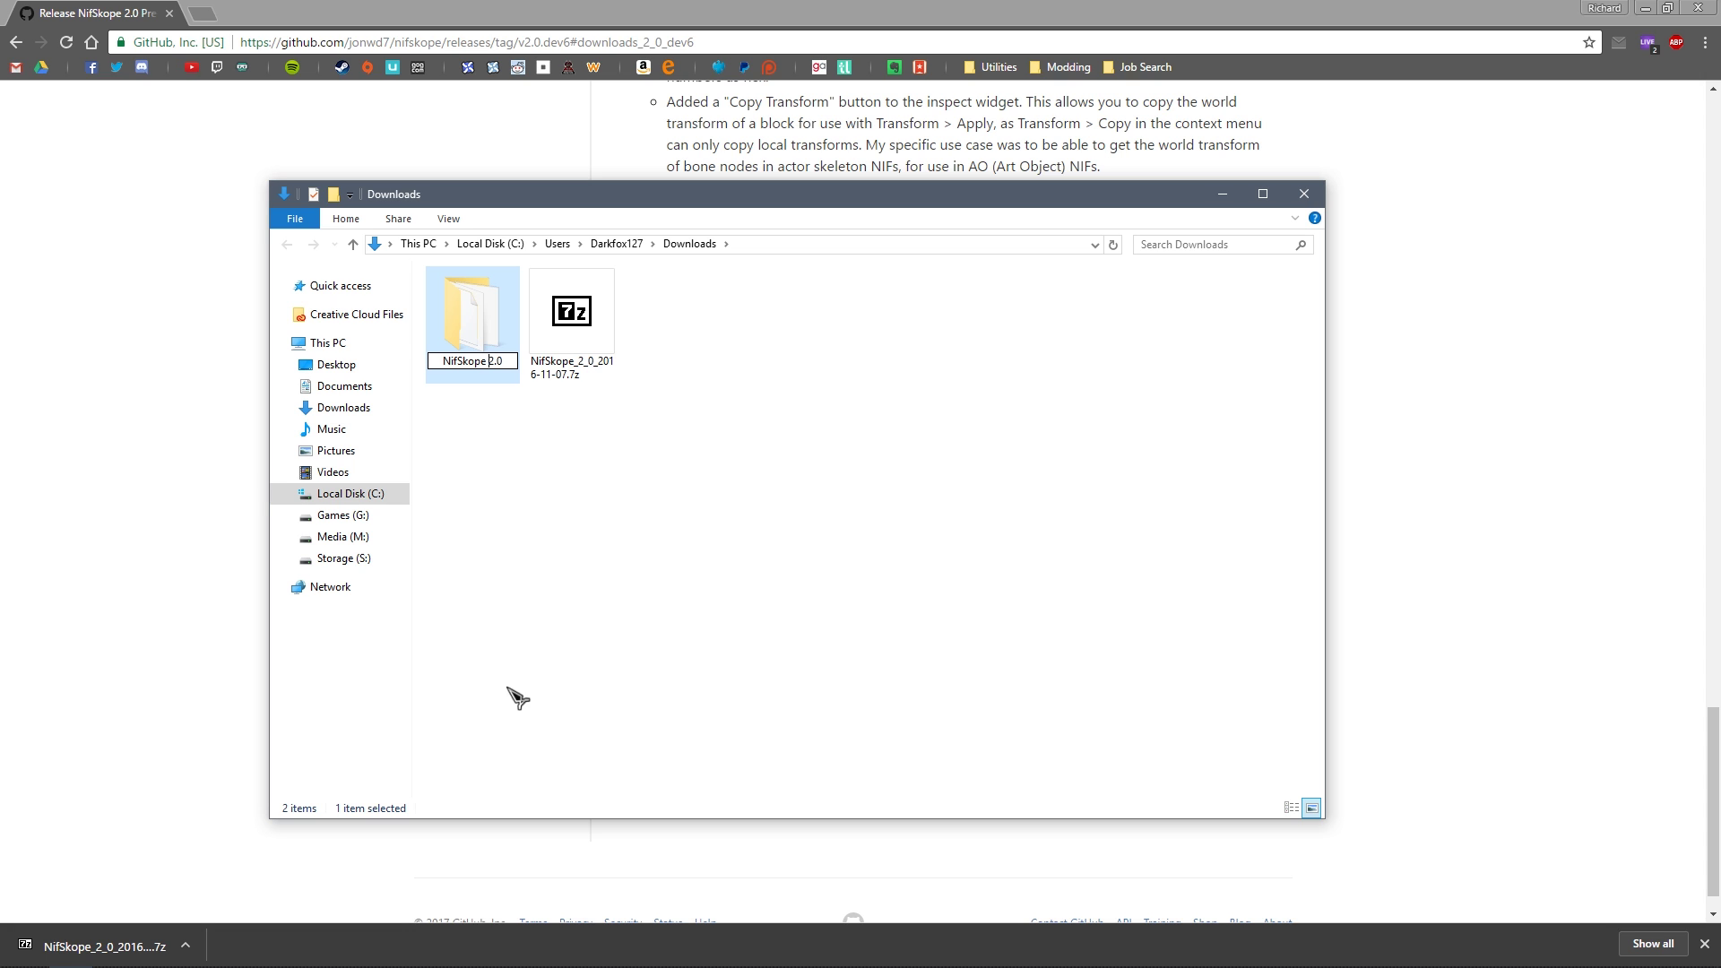
{"action": "key", "text": "Return"}
{"action": "left_click", "coordinate": [547, 439]}
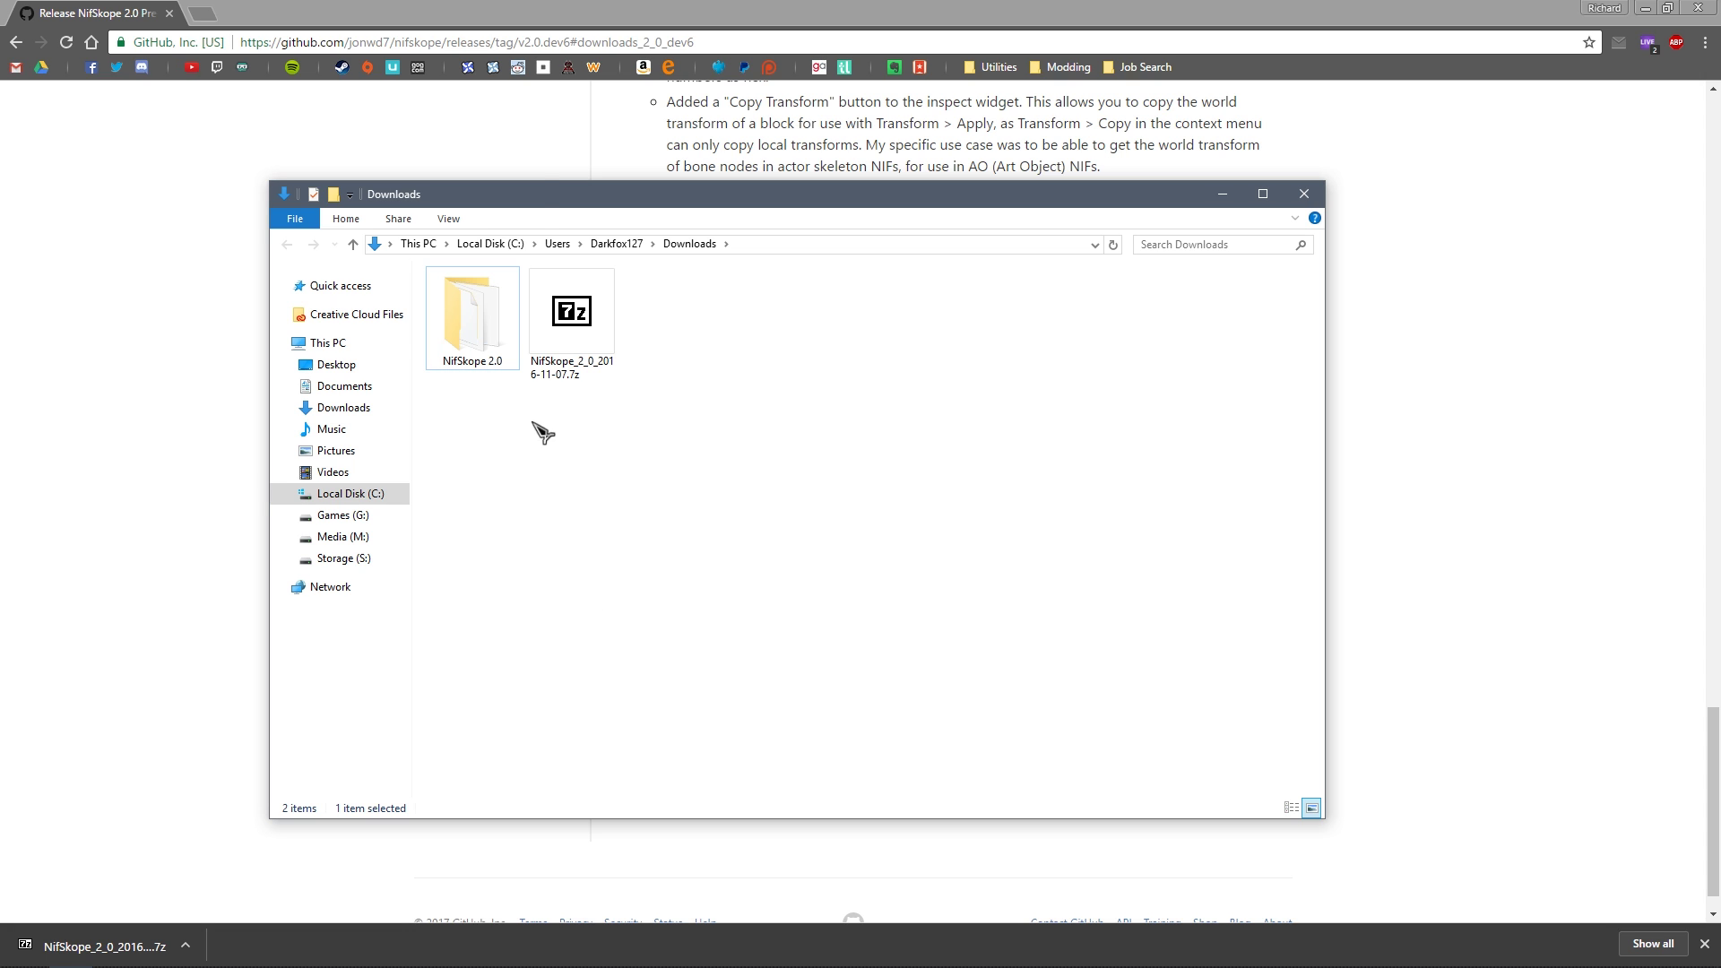
{"action": "double_click", "coordinate": [484, 330]}
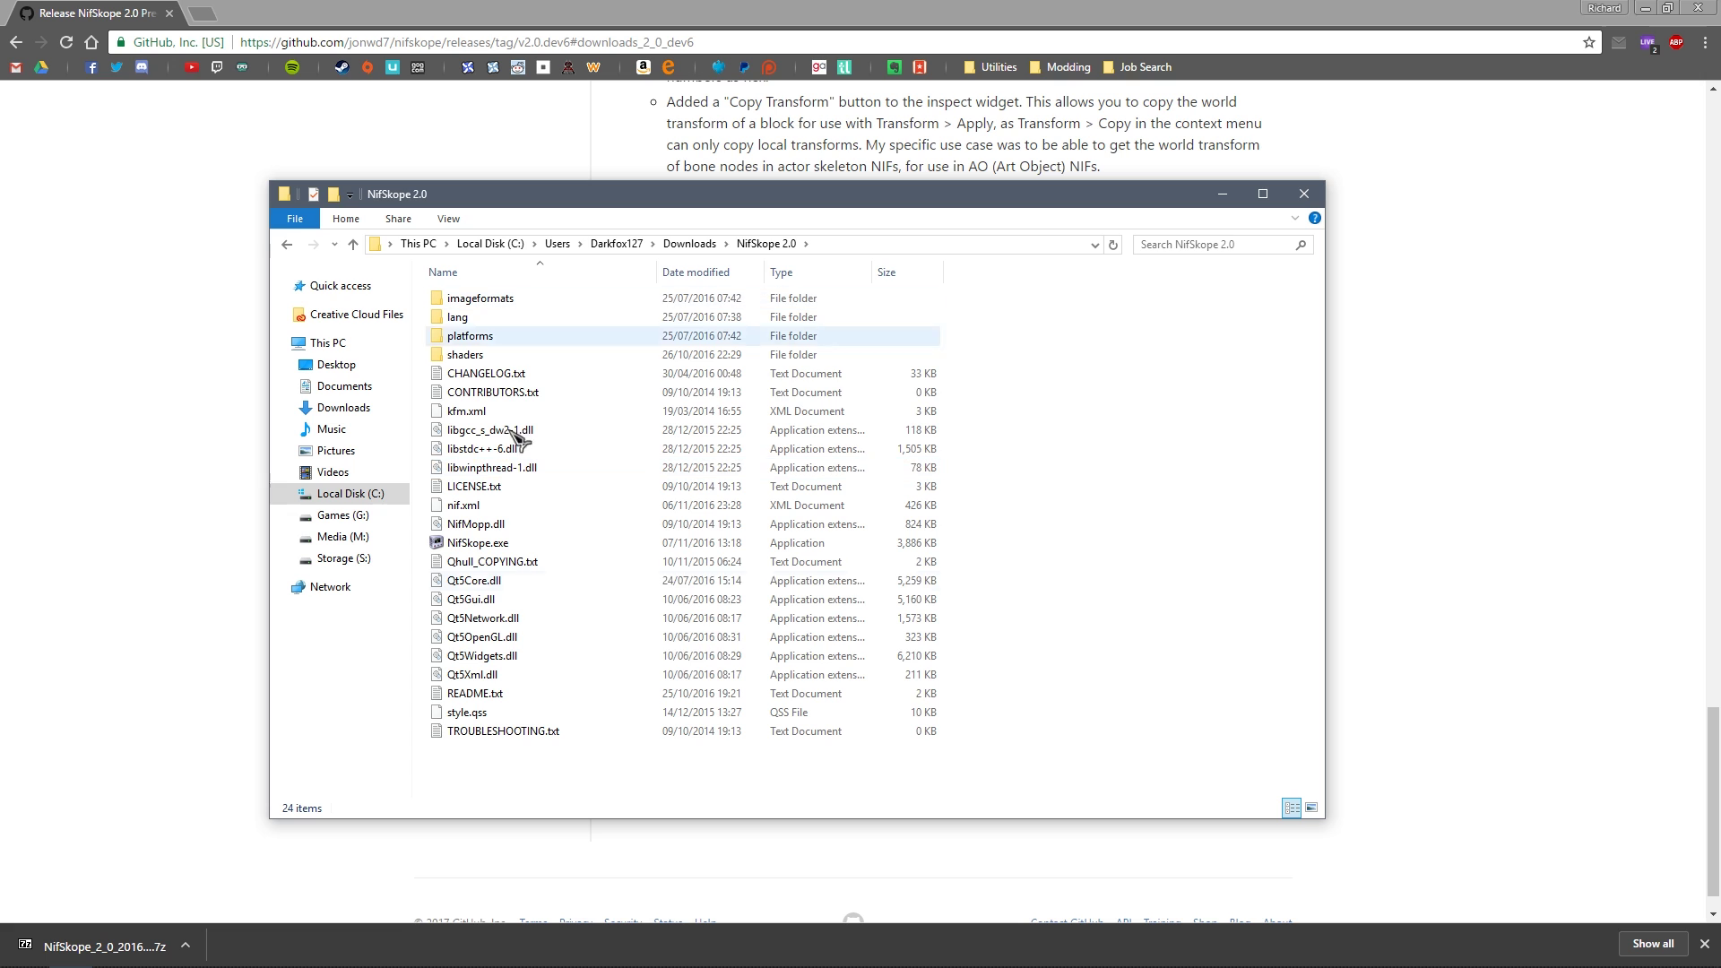
{"action": "key", "text": "alt+Left"}
Step: Cut the NifSkope 2.0 folder and navigate via Data - Skyrim to Skyrim's Tools folder
{"action": "right_click", "coordinate": [488, 319]}
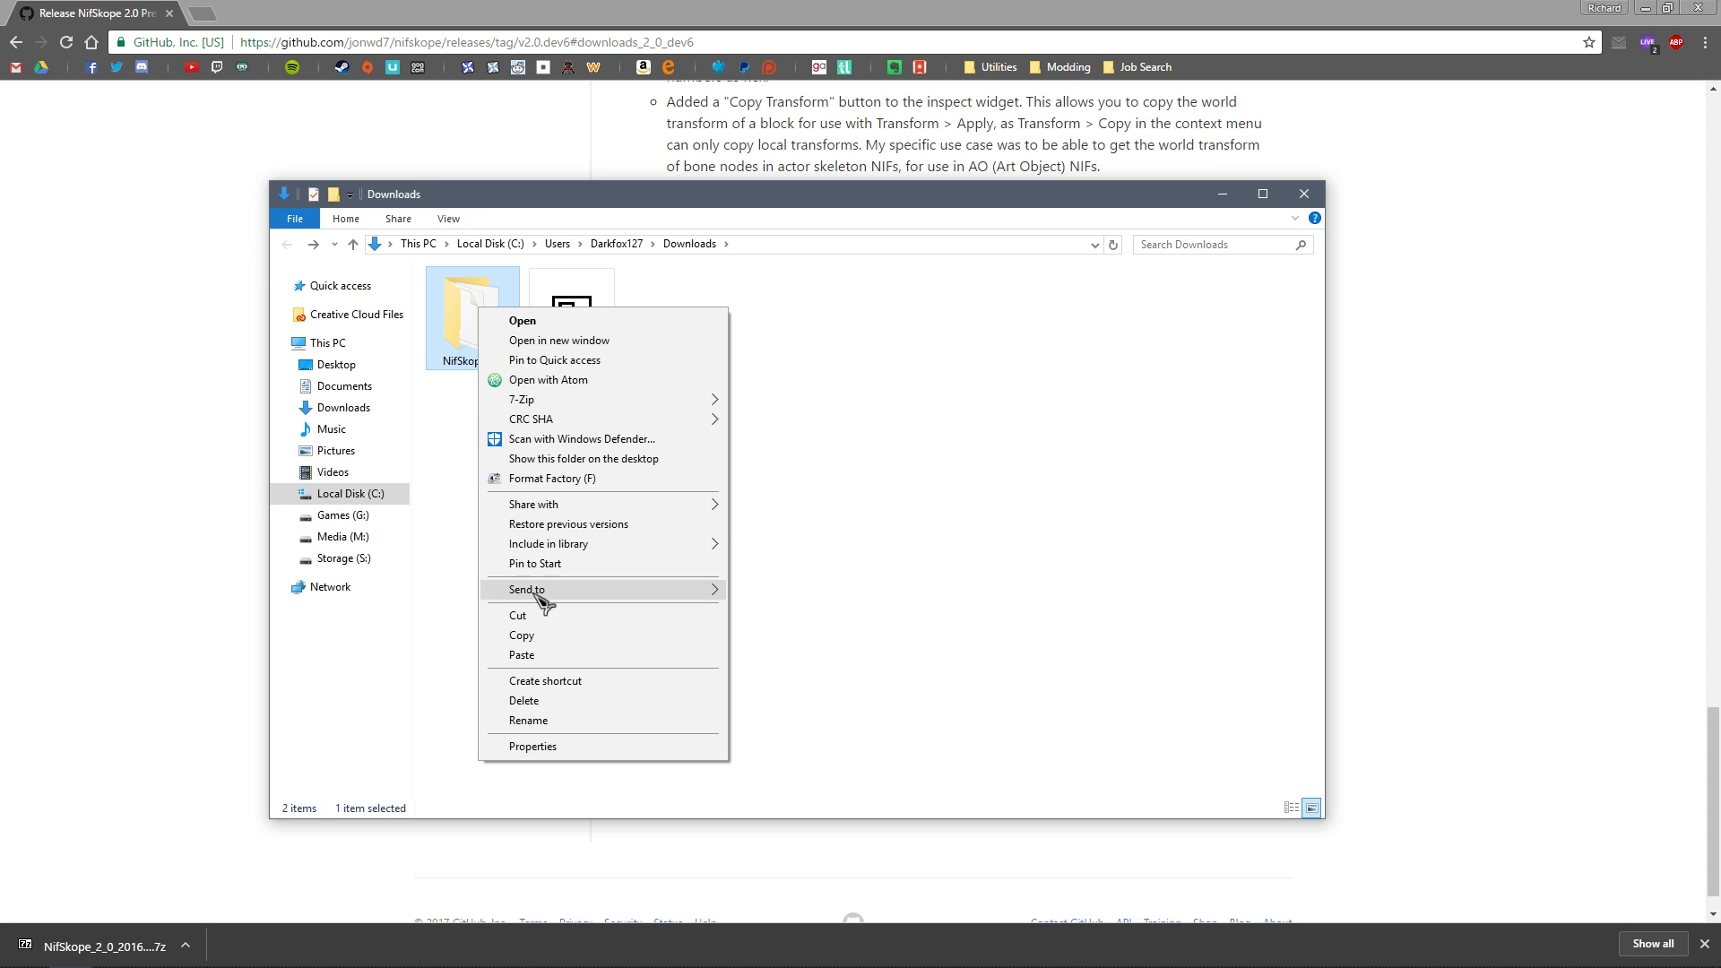
{"action": "left_click", "coordinate": [541, 615]}
{"action": "left_click", "coordinate": [500, 492]}
{"action": "left_click", "coordinate": [348, 367]}
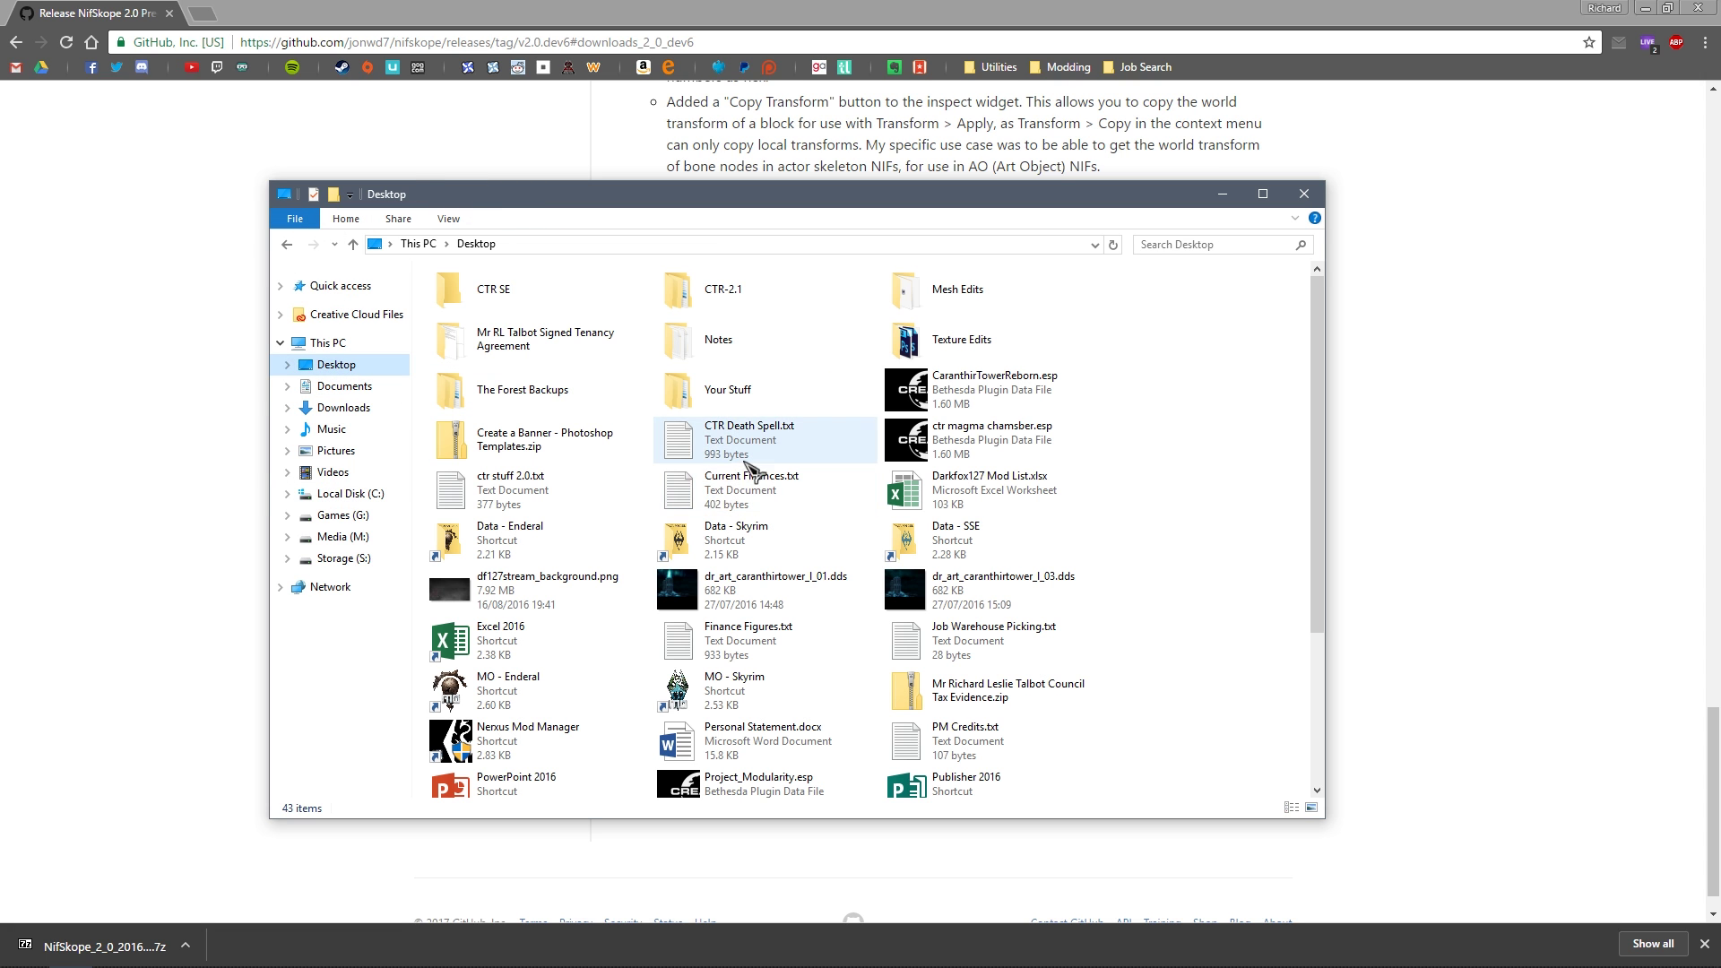
{"action": "double_click", "coordinate": [722, 538]}
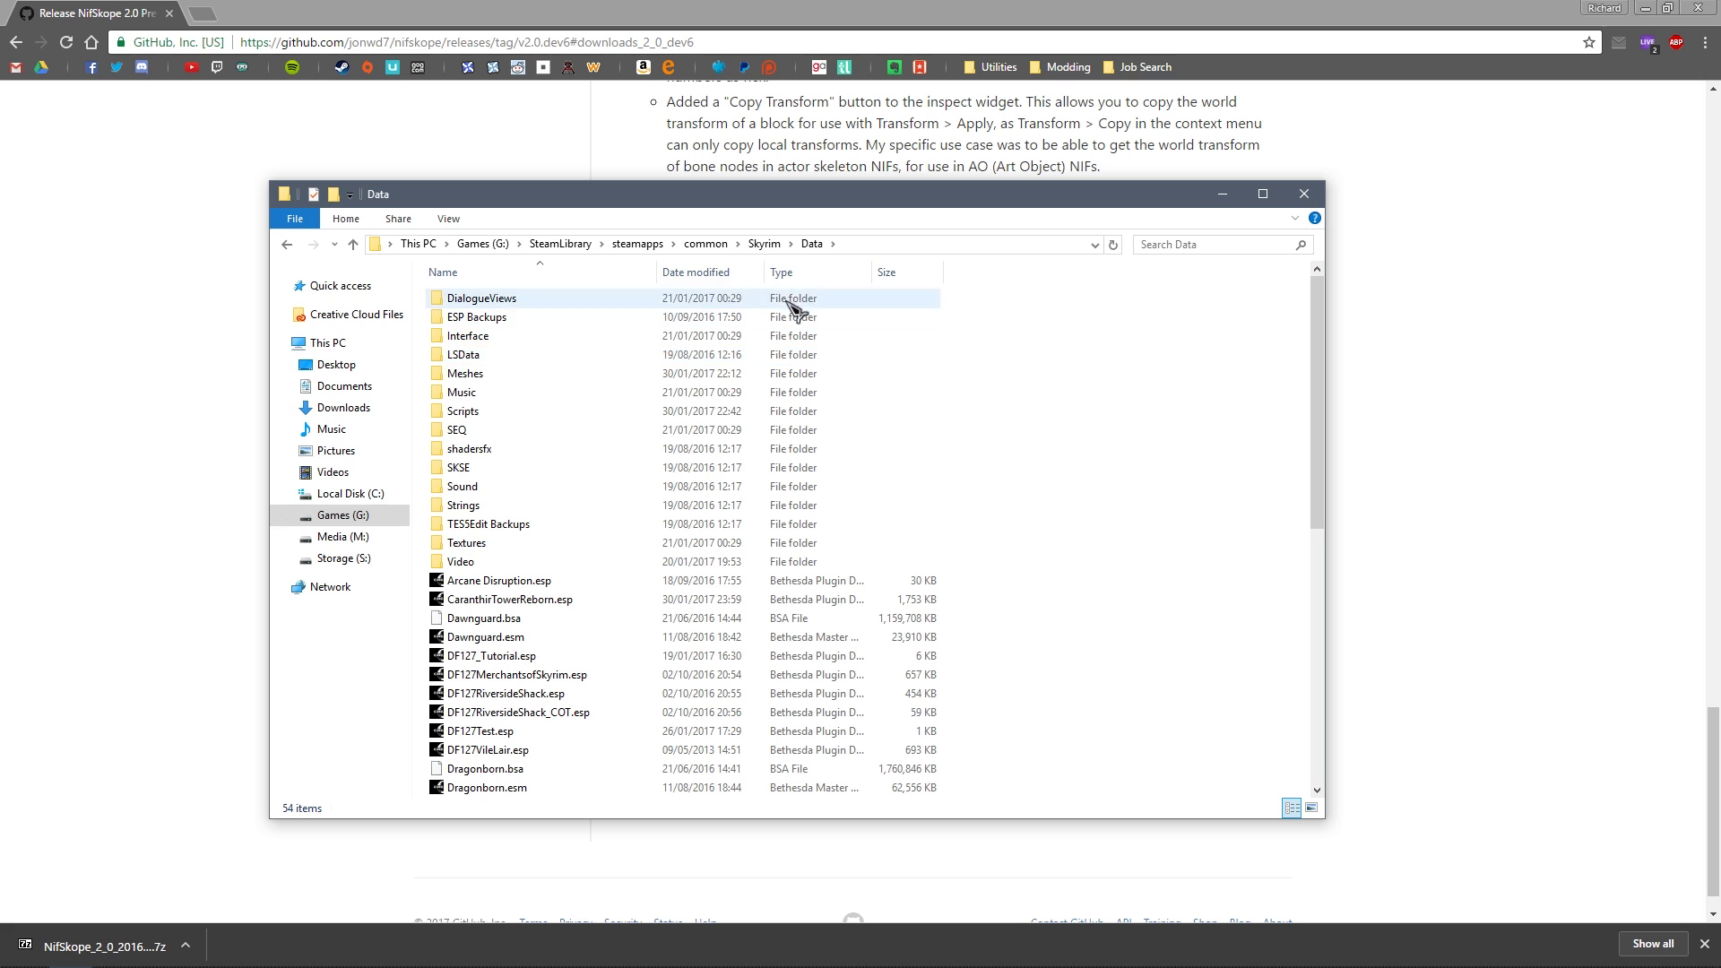
{"action": "left_click", "coordinate": [764, 243]}
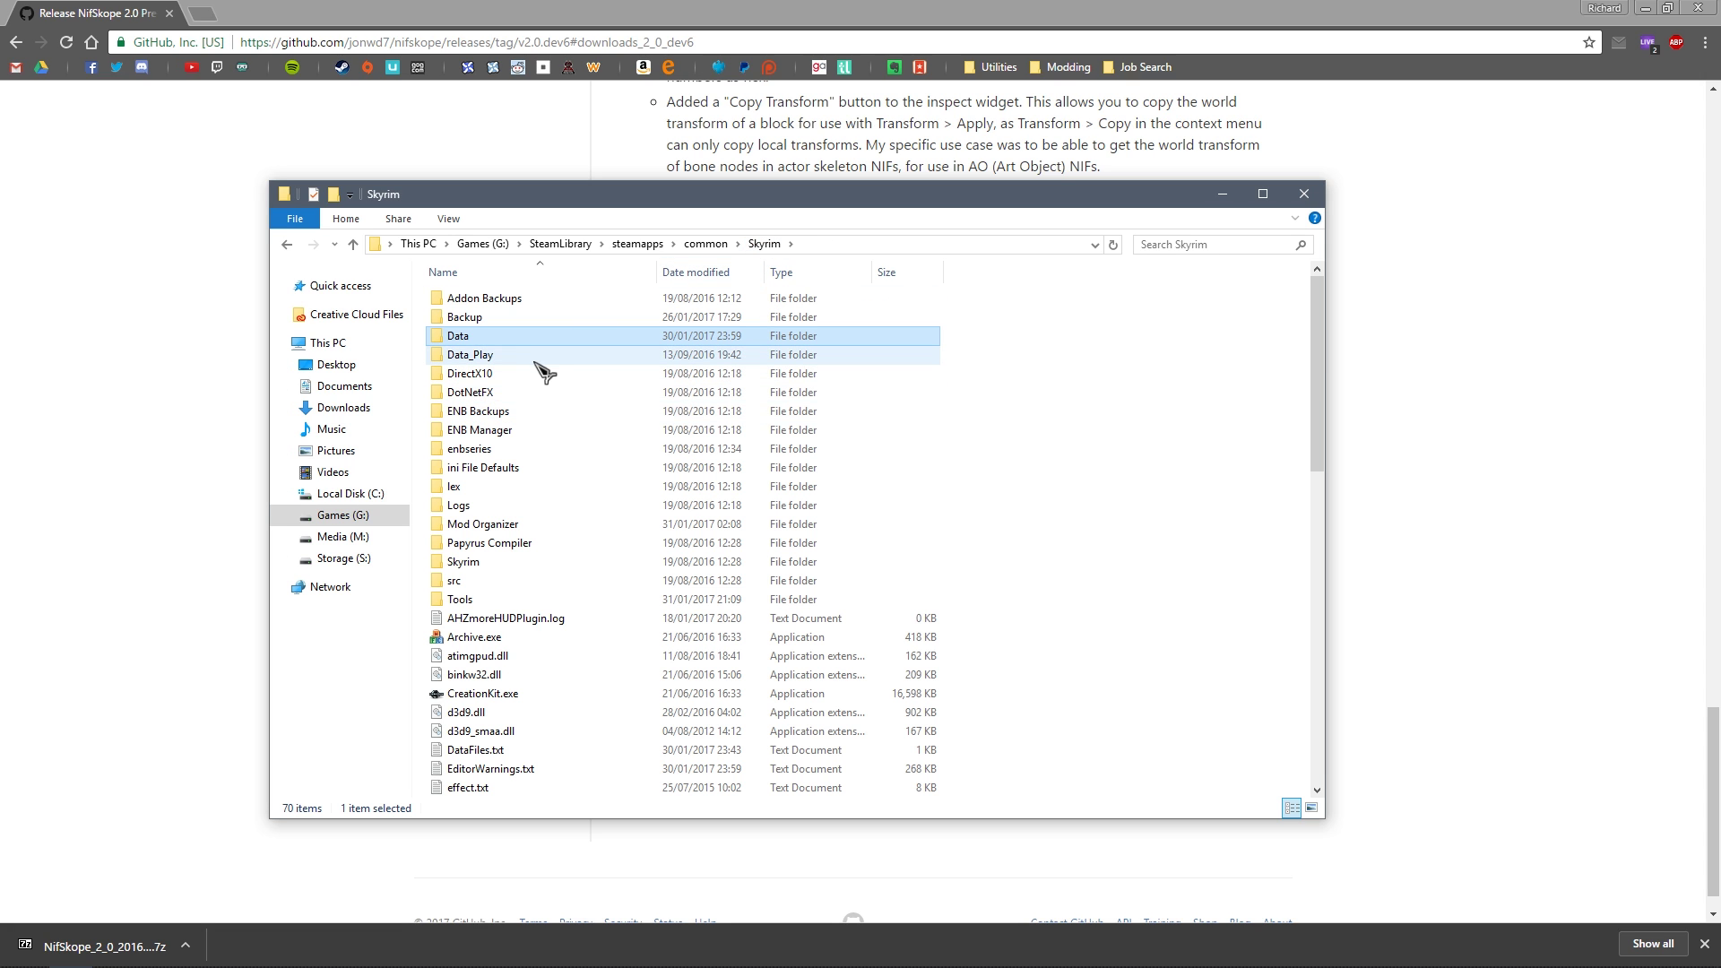
{"action": "left_click", "coordinate": [498, 601]}
{"action": "double_click", "coordinate": [488, 601]}
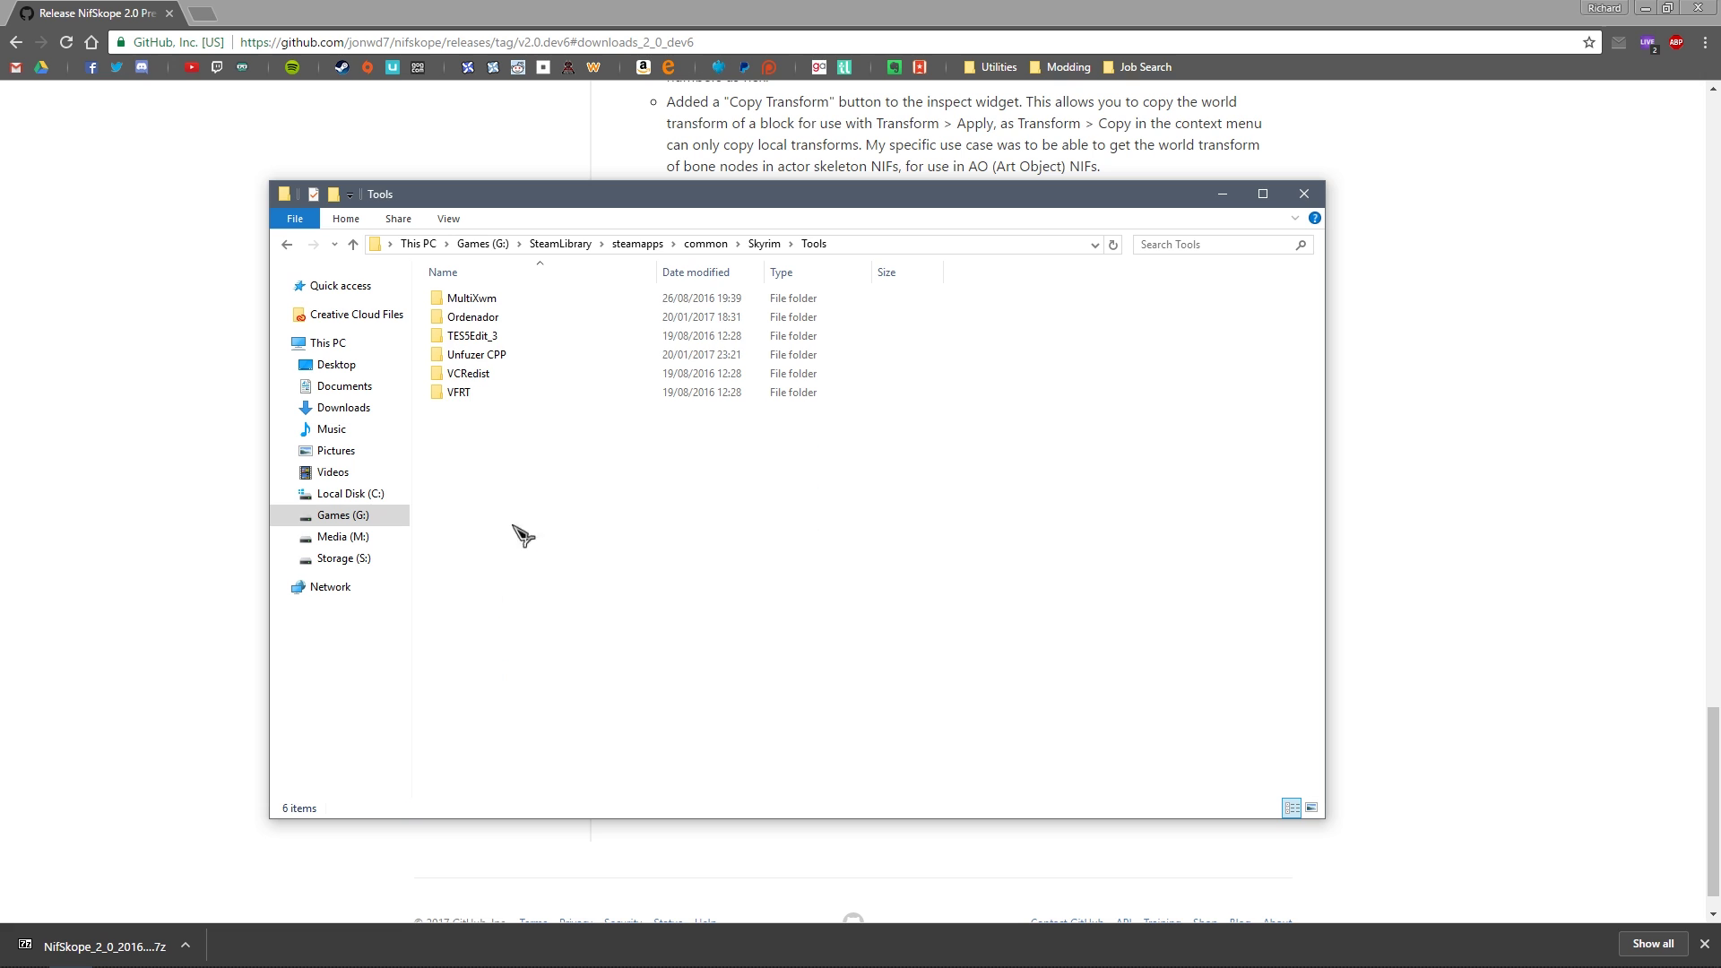
Step: Paste NifSkope 2.0 into Tools and launch the NifSkope application from it
{"action": "right_click", "coordinate": [528, 498]}
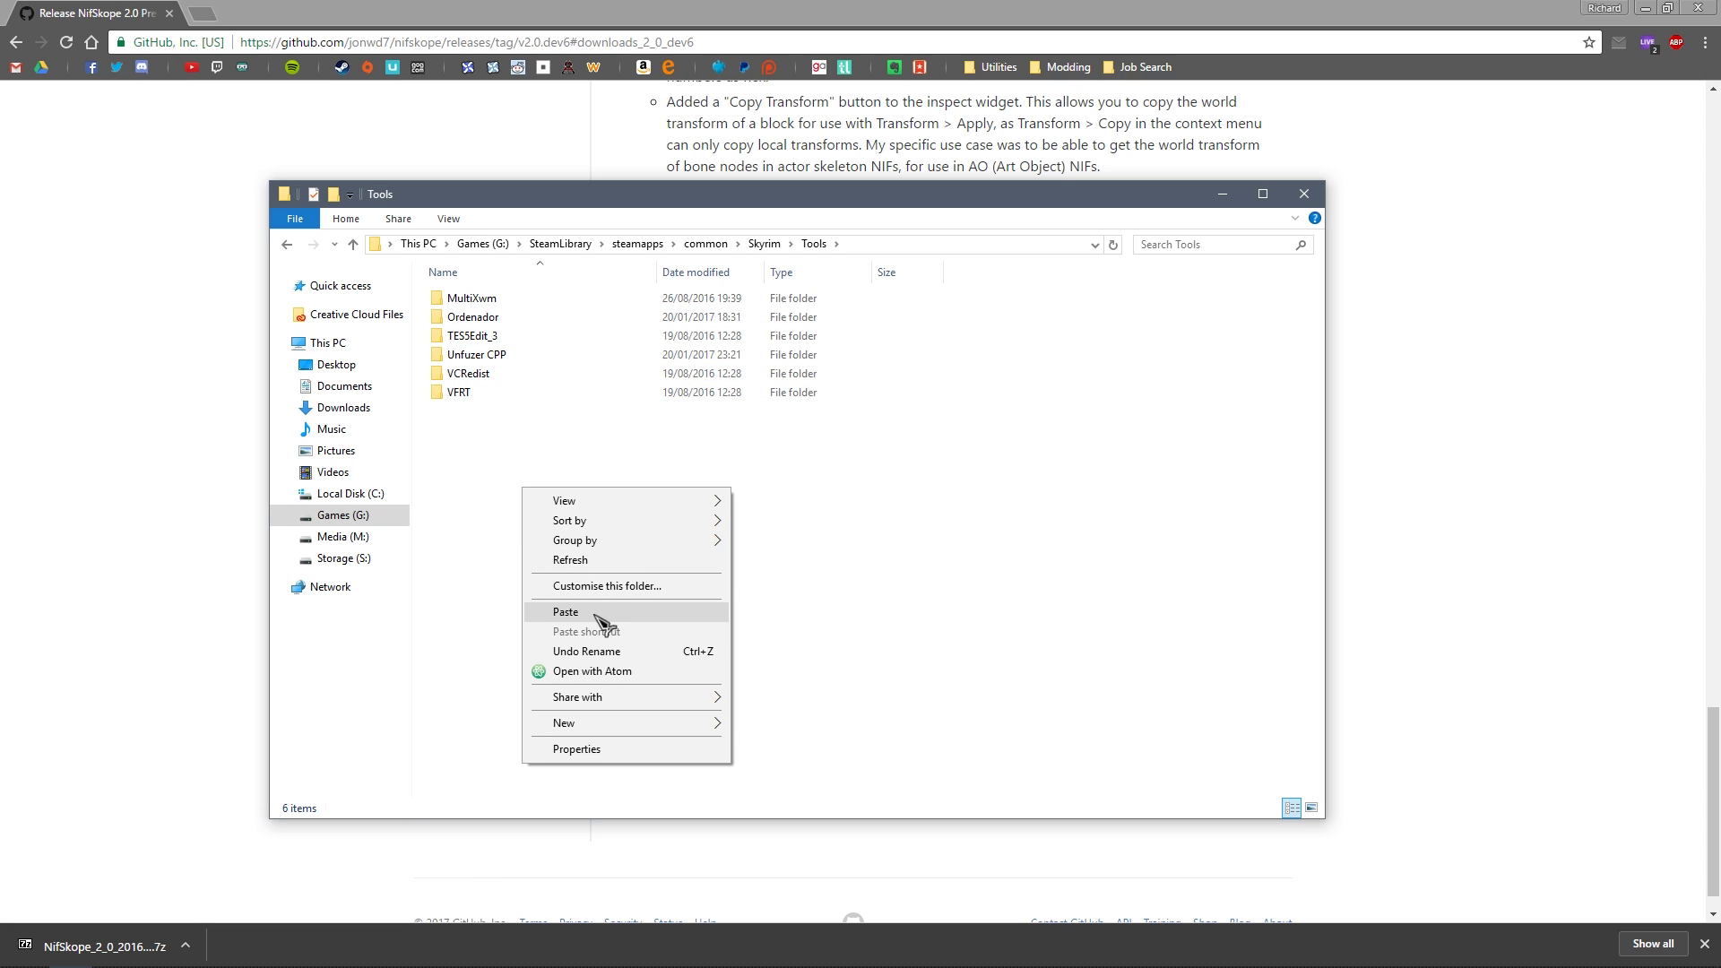
{"action": "left_click", "coordinate": [591, 612]}
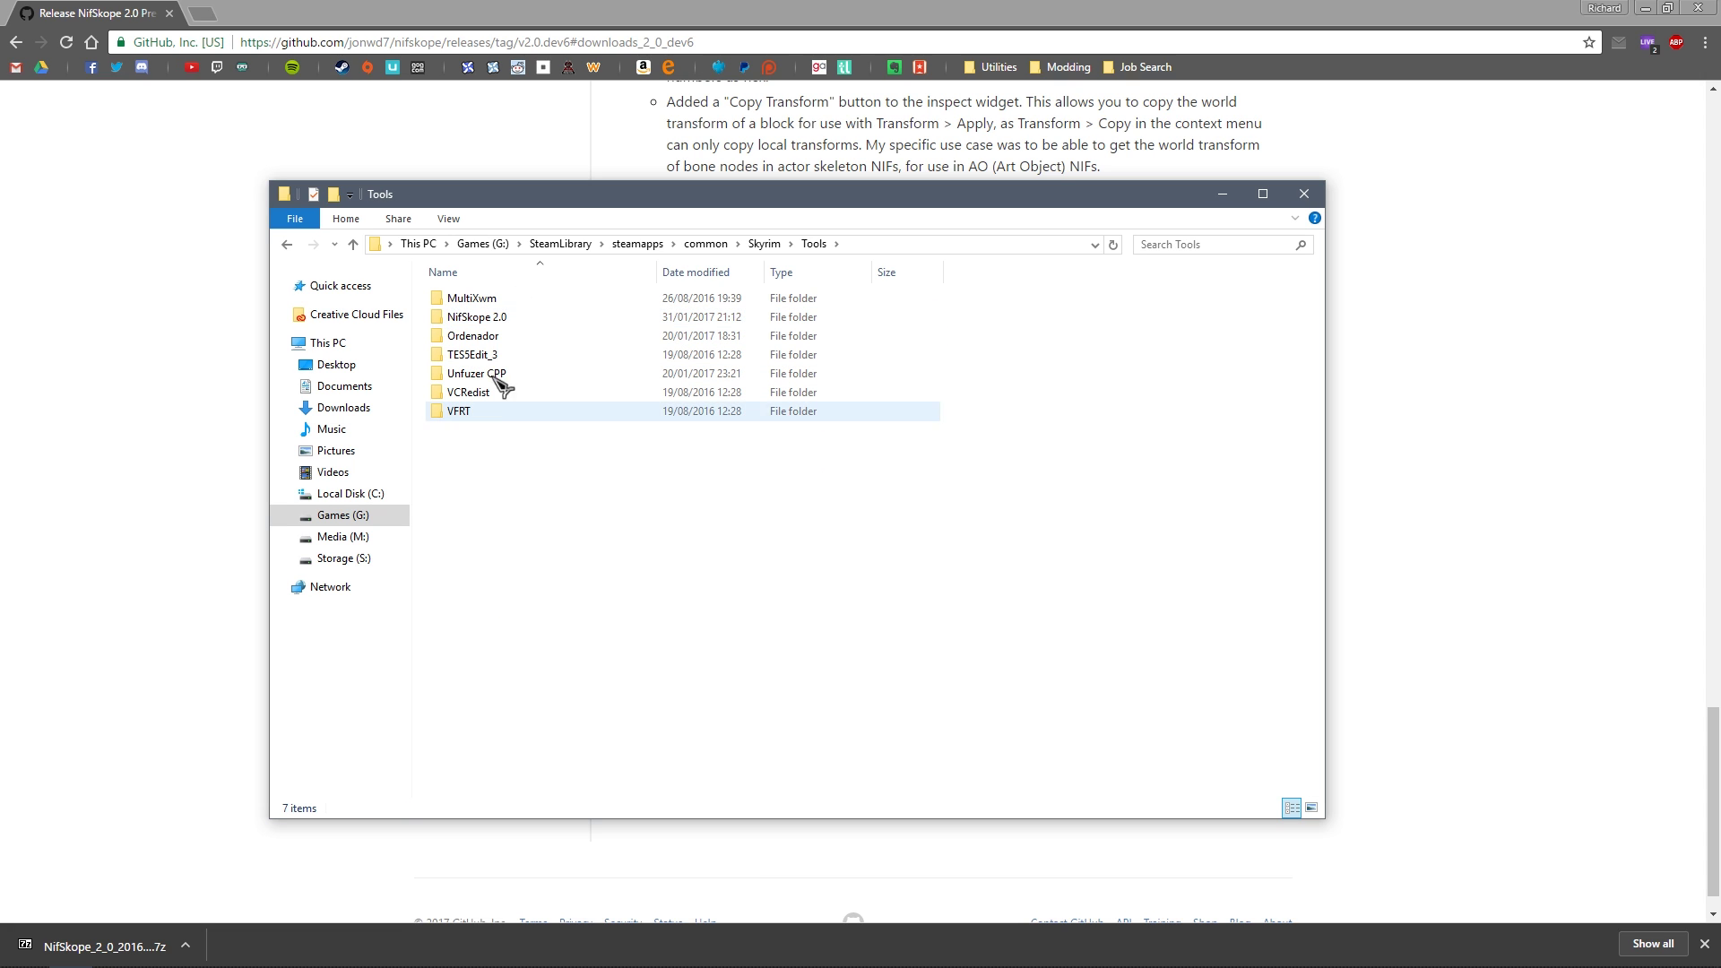
{"action": "double_click", "coordinate": [495, 319]}
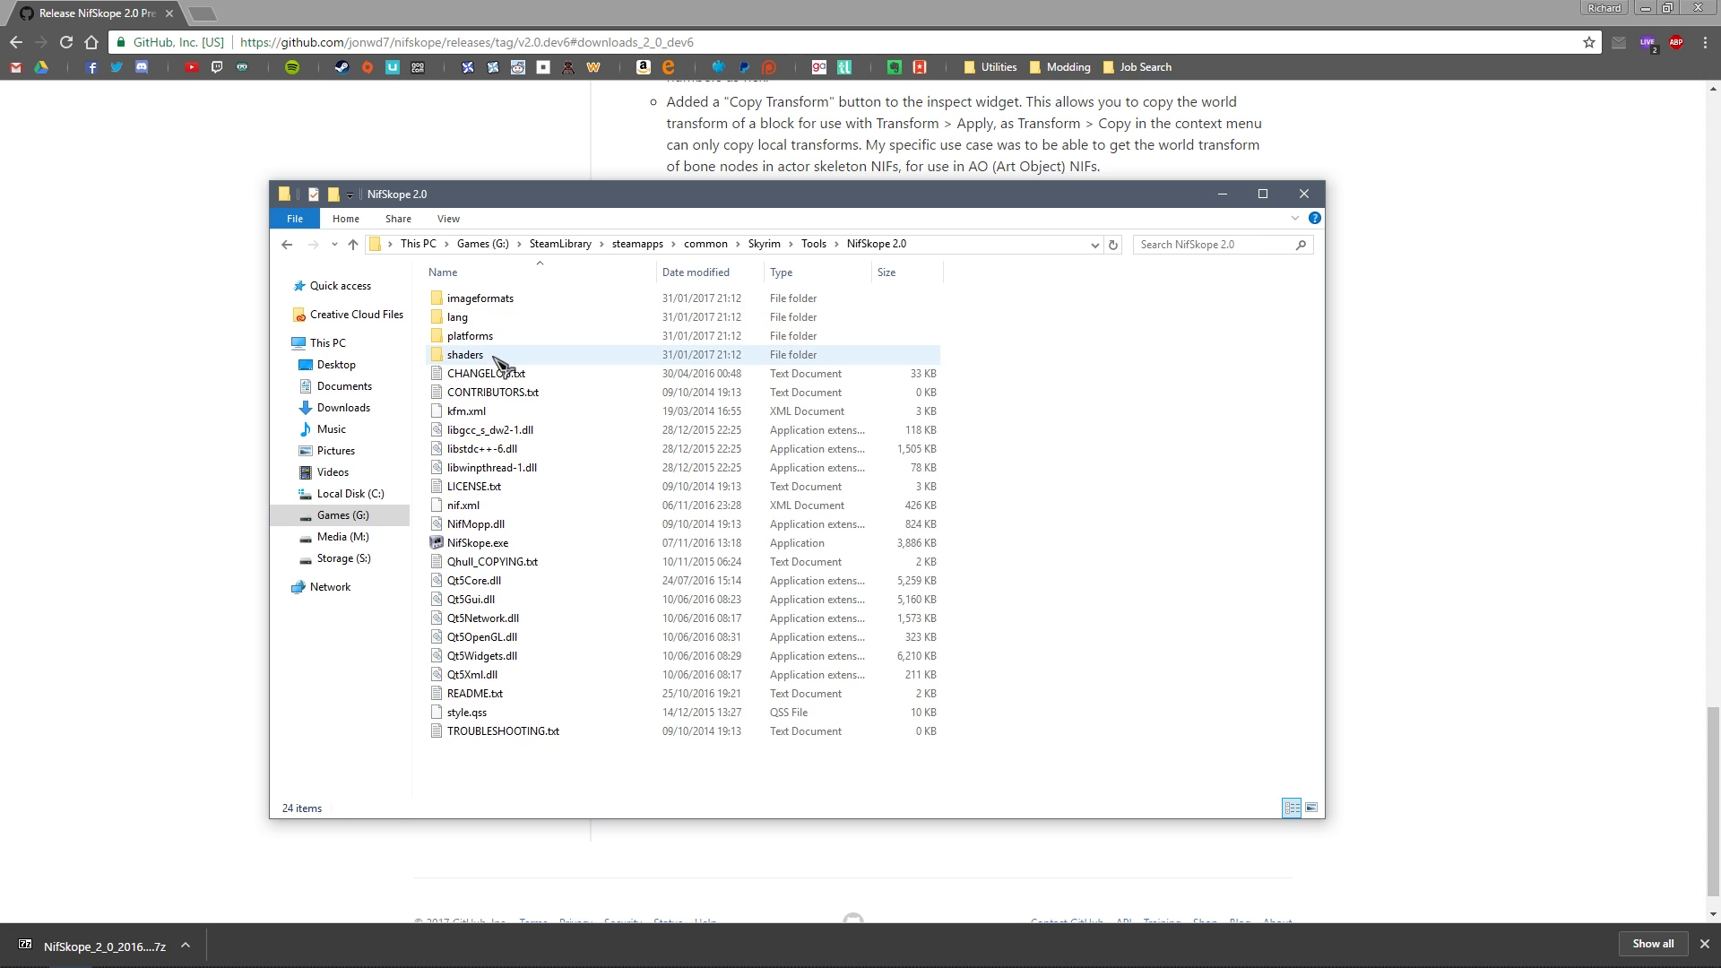
{"action": "left_click", "coordinate": [502, 547]}
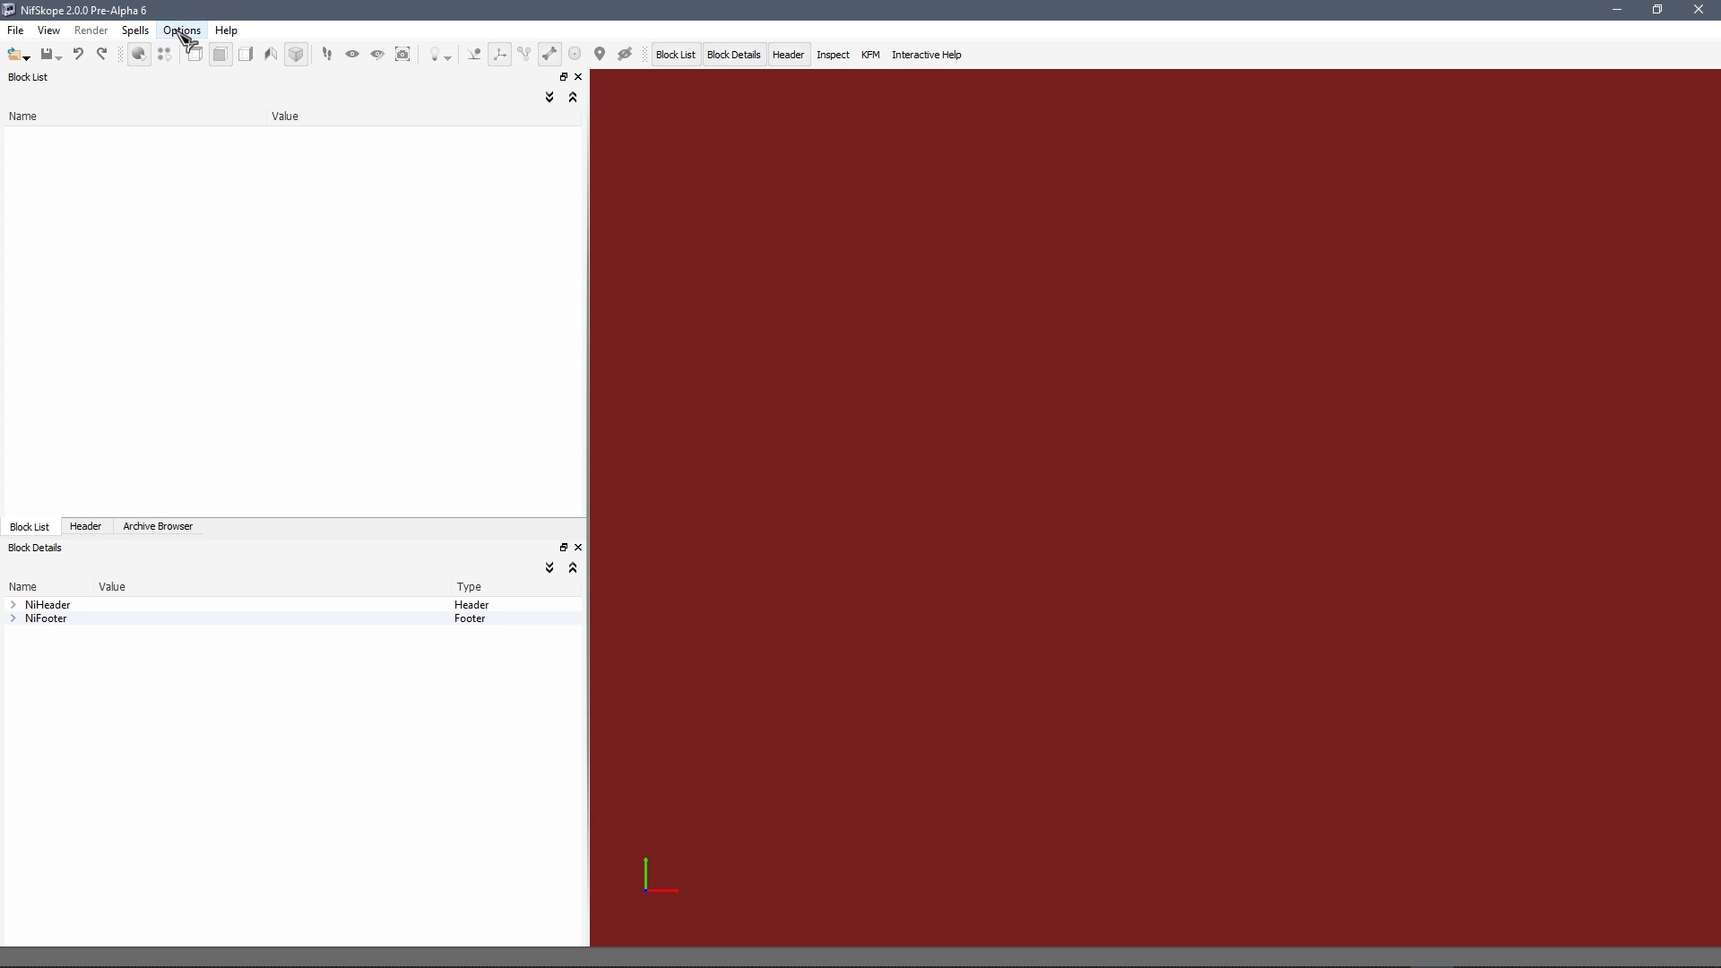
Step: Open PM_Whiterun_Structure_Stairs_01.nif from recent files and orbit to an angled view
{"action": "left_click", "coordinate": [27, 56]}
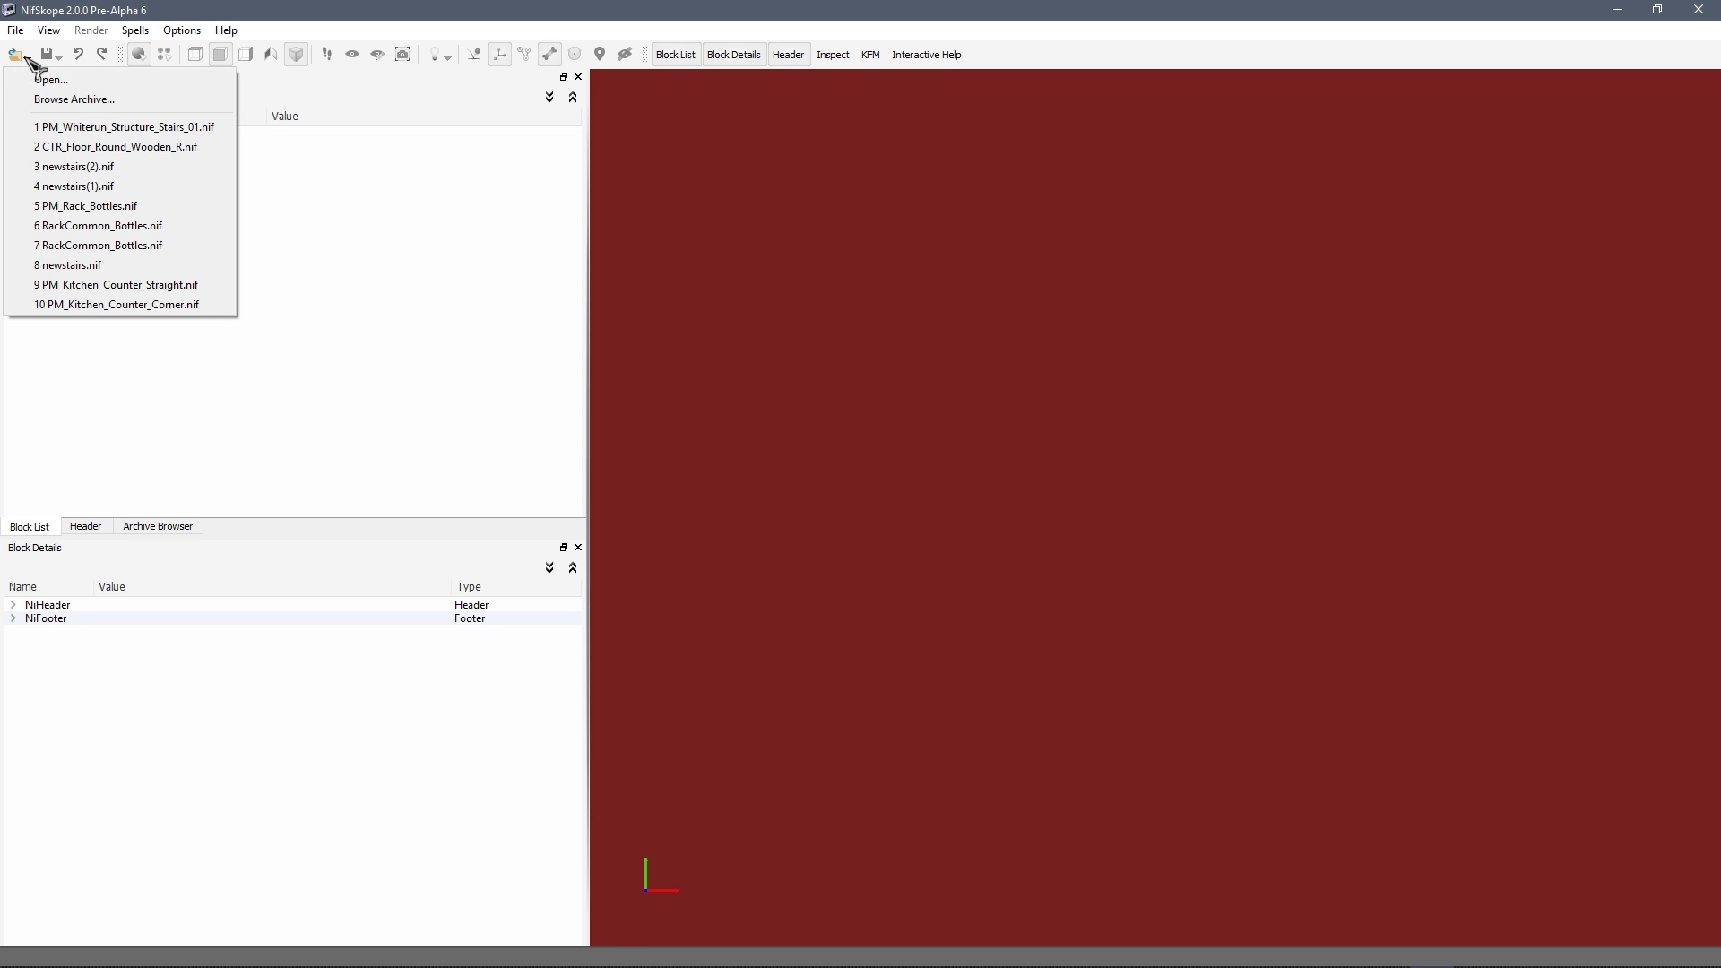
{"action": "left_click", "coordinate": [126, 128]}
{"action": "left_click_drag", "start_coordinate": [1052, 436], "coordinate": [998, 423]}
Step: Open Settings > Resources and begin adding a folder on the Paths tab
{"action": "left_click", "coordinate": [182, 30]}
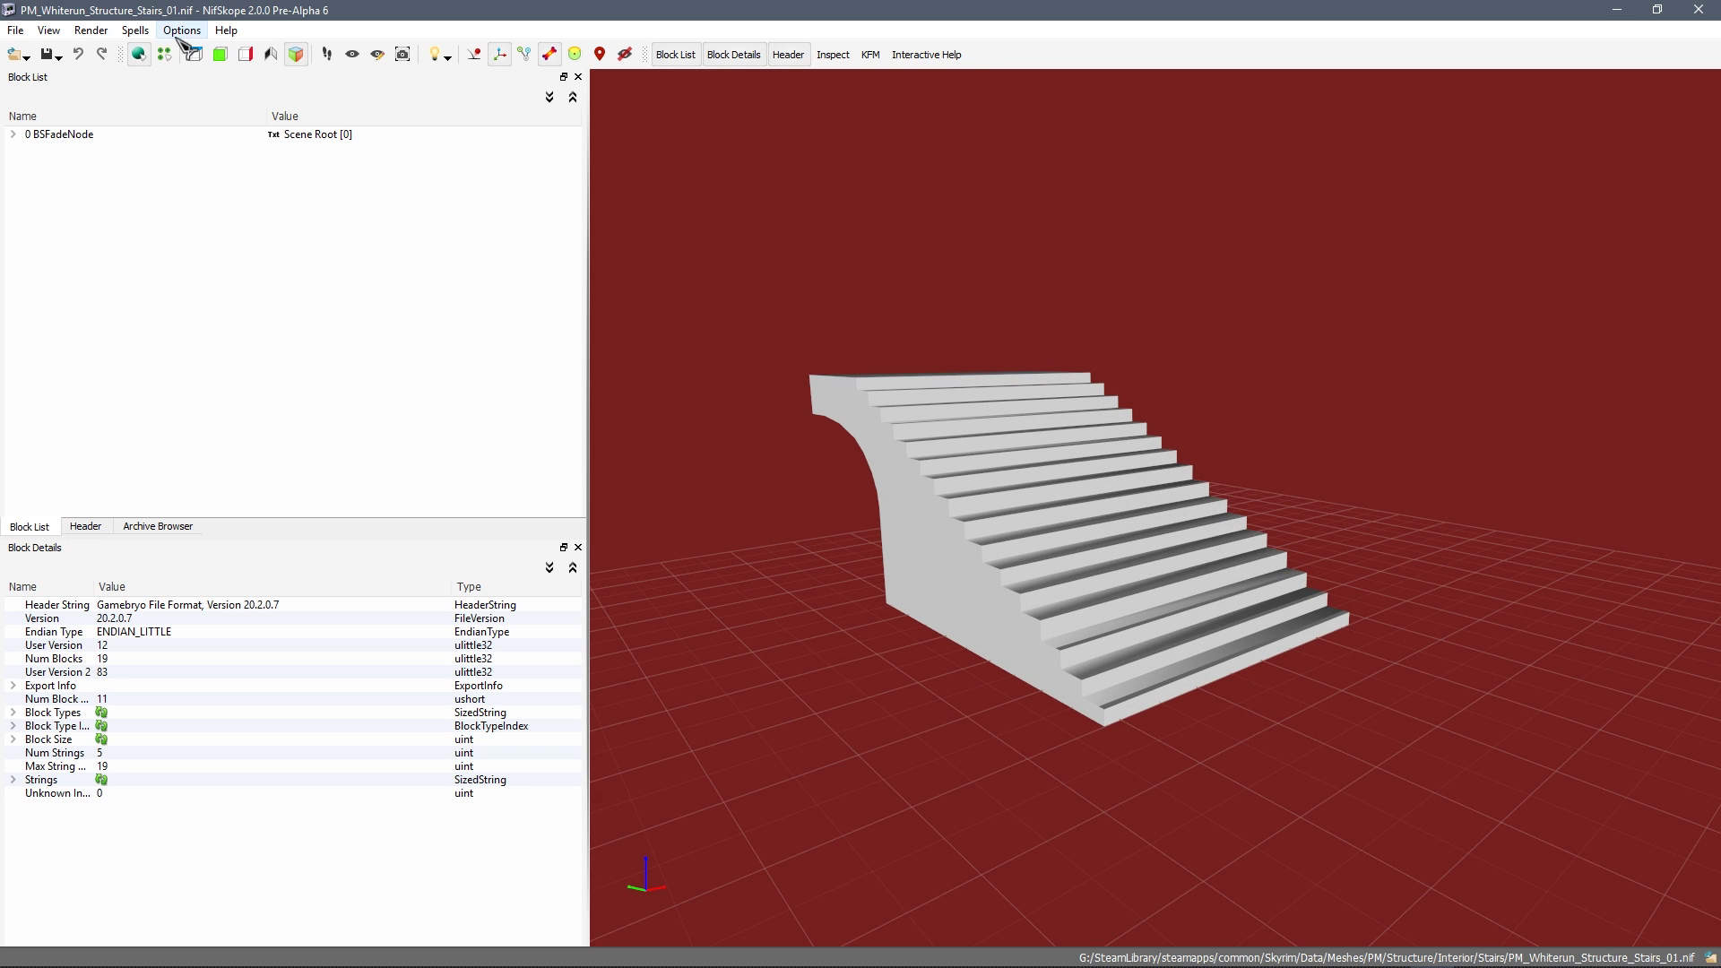
{"action": "left_click", "coordinate": [208, 65]}
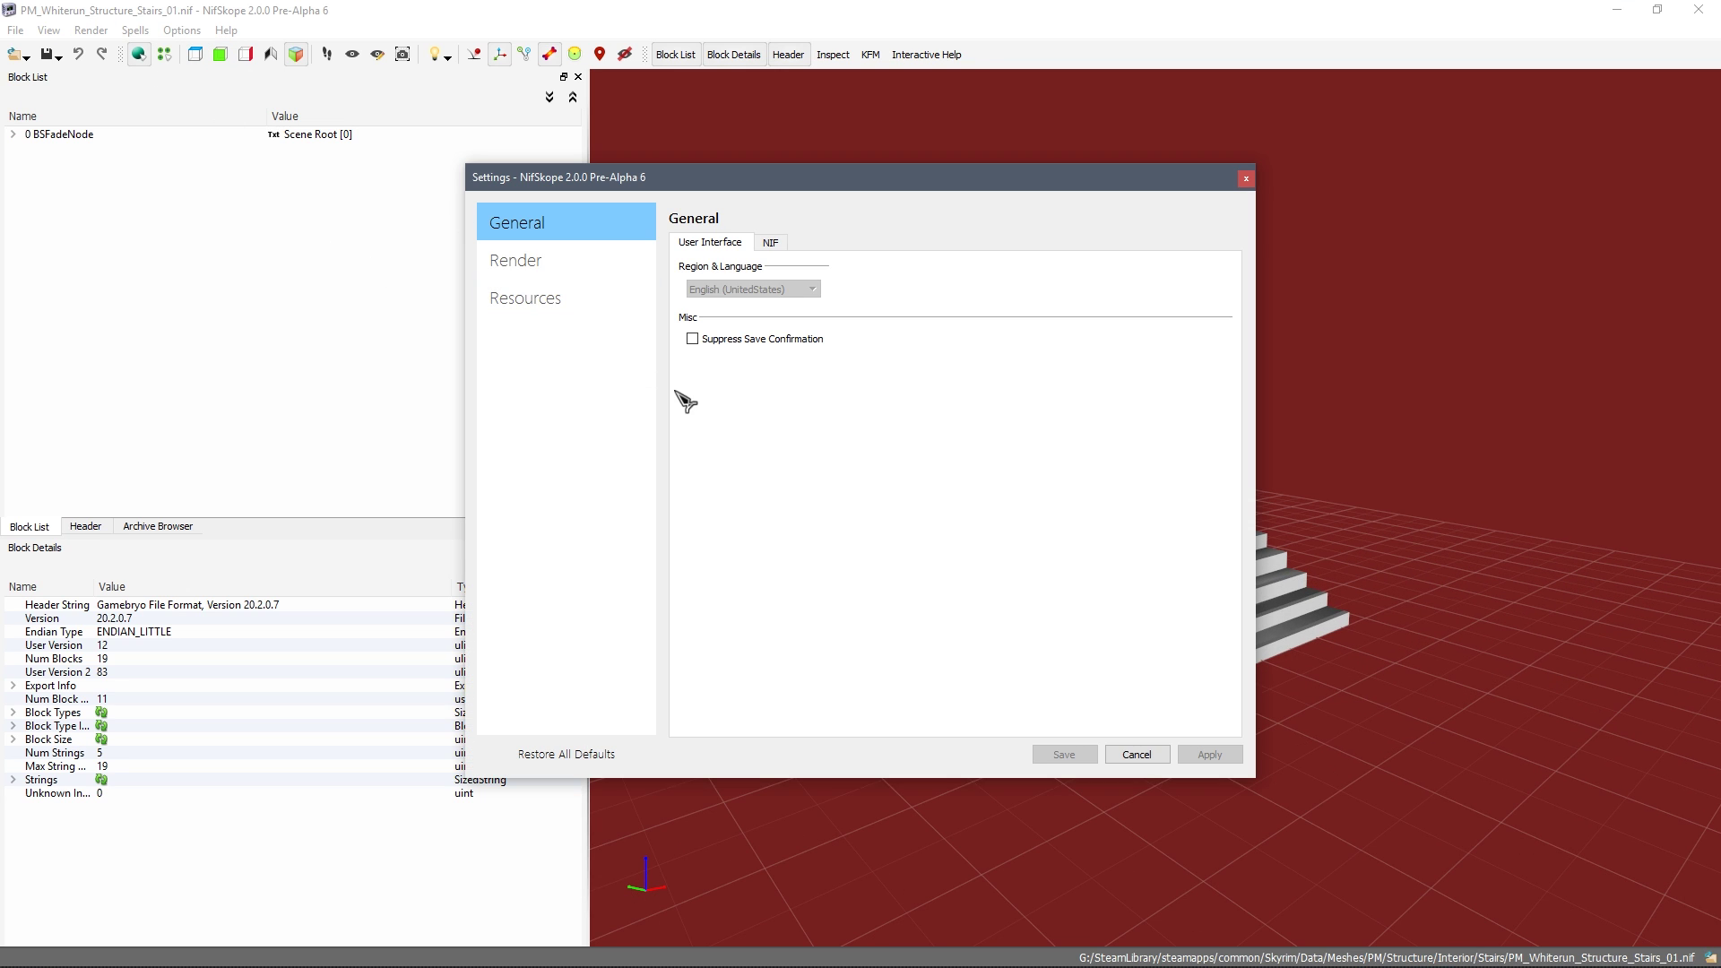
{"action": "left_click", "coordinate": [551, 300]}
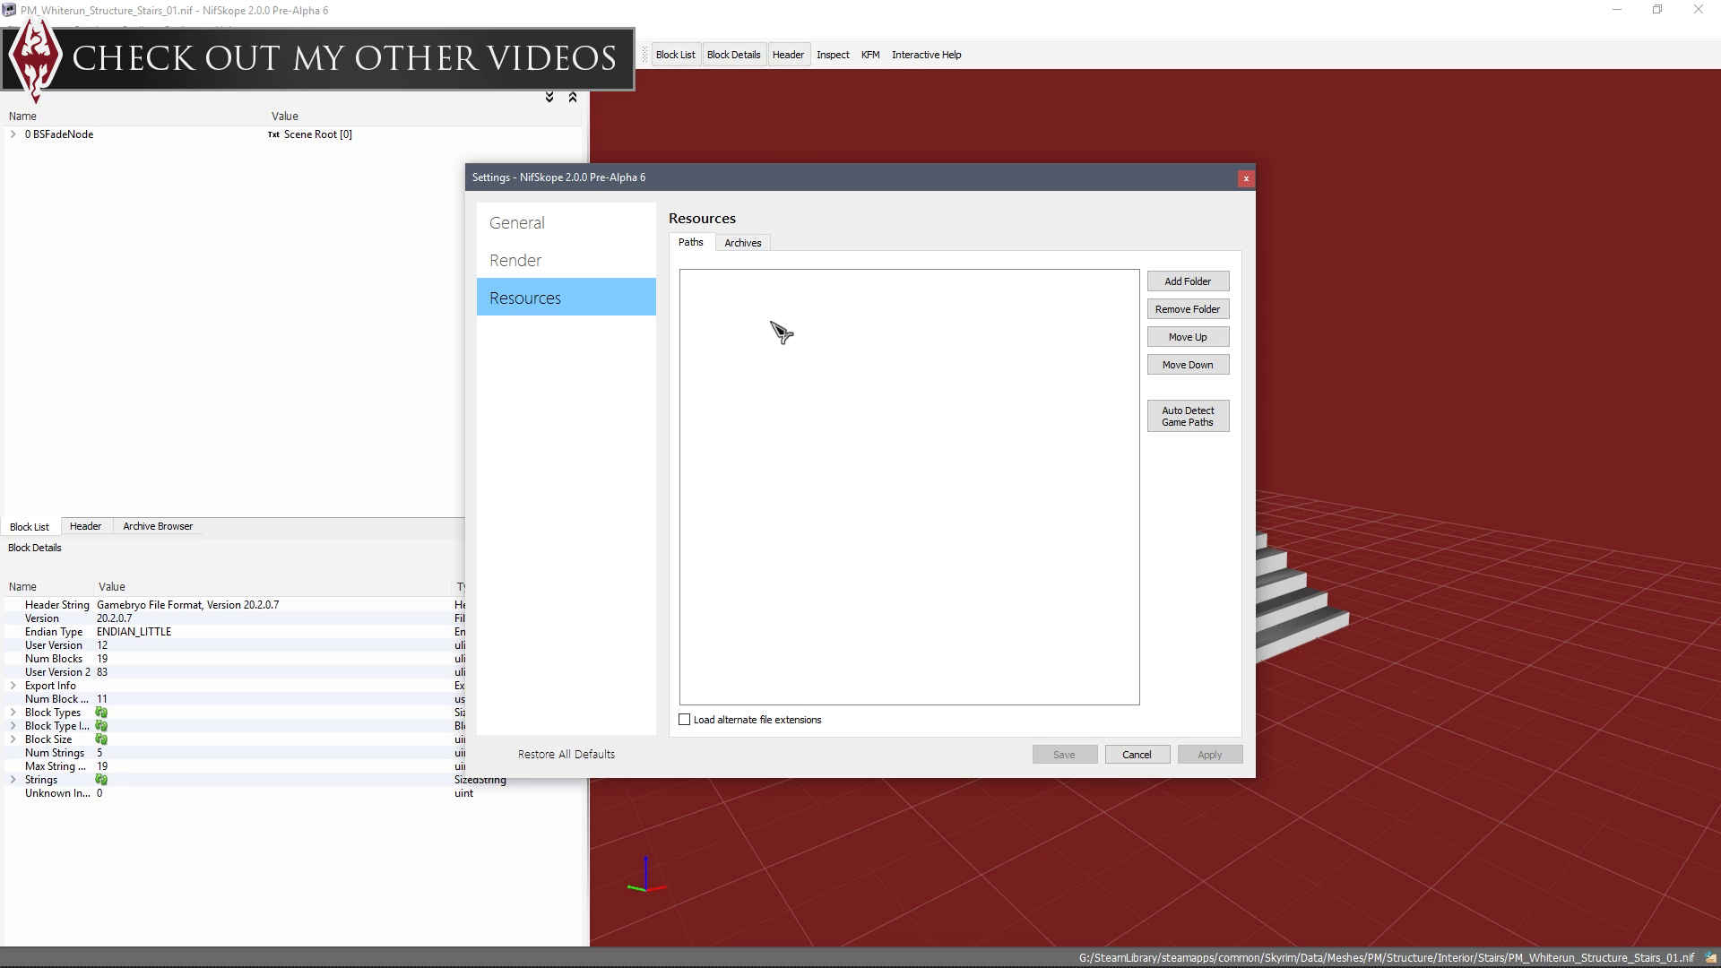
{"action": "left_click", "coordinate": [746, 242]}
{"action": "left_click", "coordinate": [692, 243]}
{"action": "left_click", "coordinate": [1174, 282]}
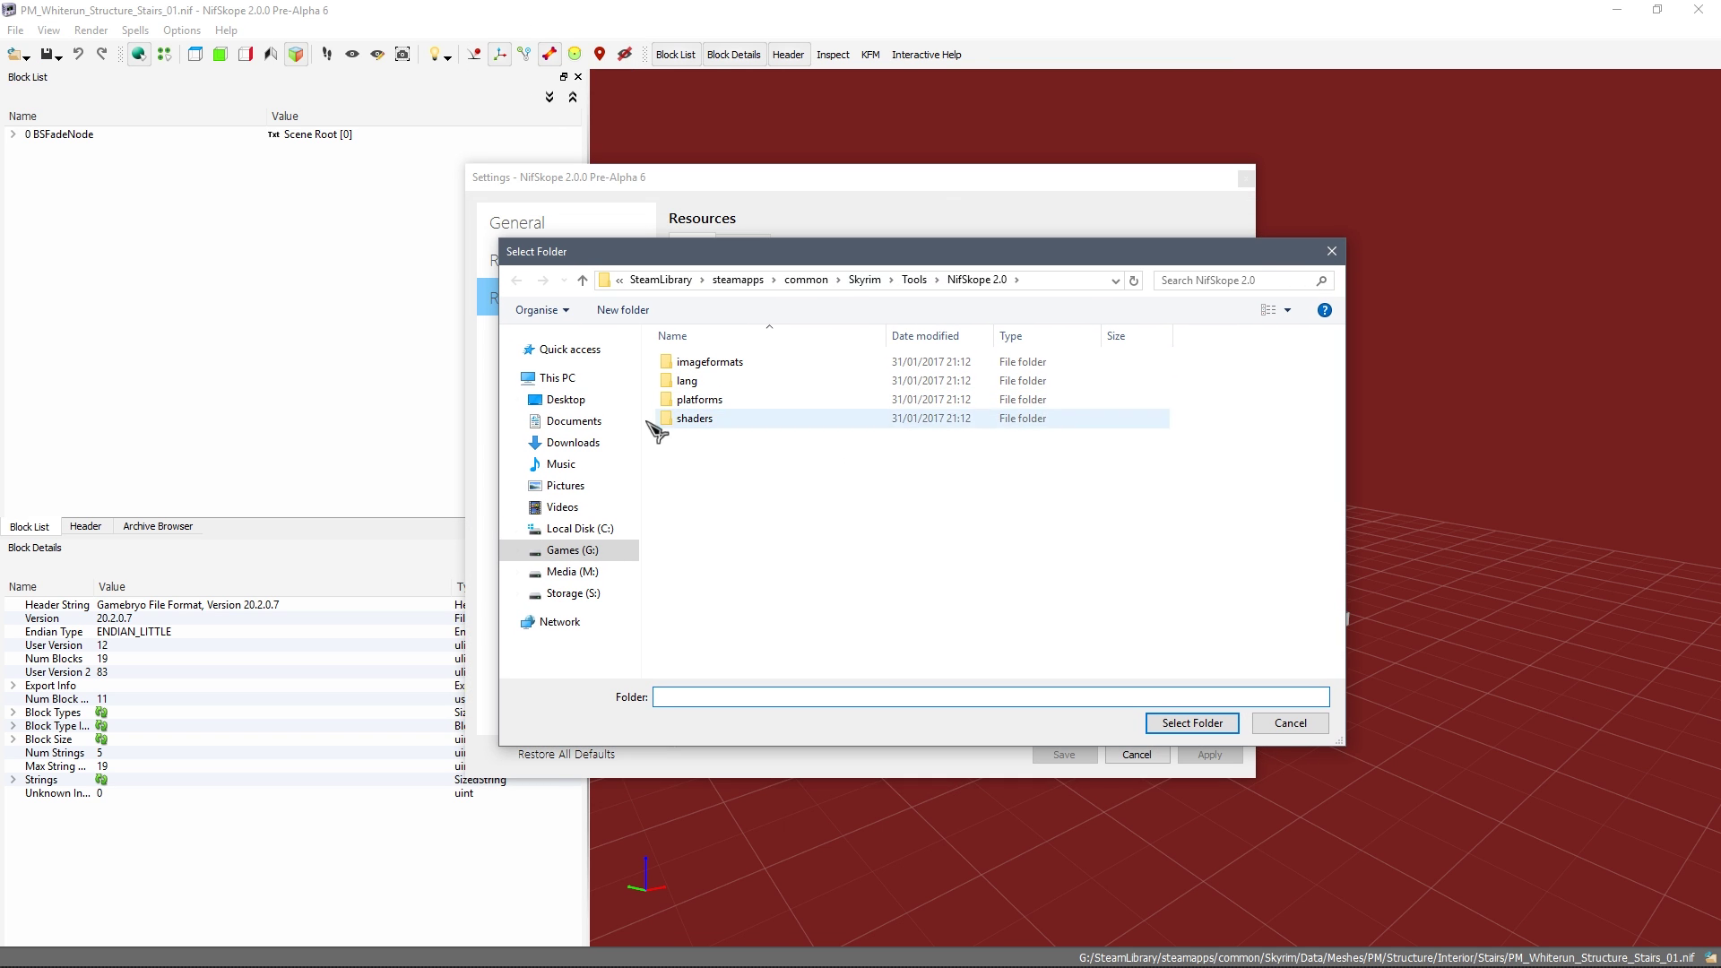
Step: Browse via the Data - Skyrim shortcut to the common folder, checking Skyrim Special Edition's Data
{"action": "left_click", "coordinate": [578, 400]}
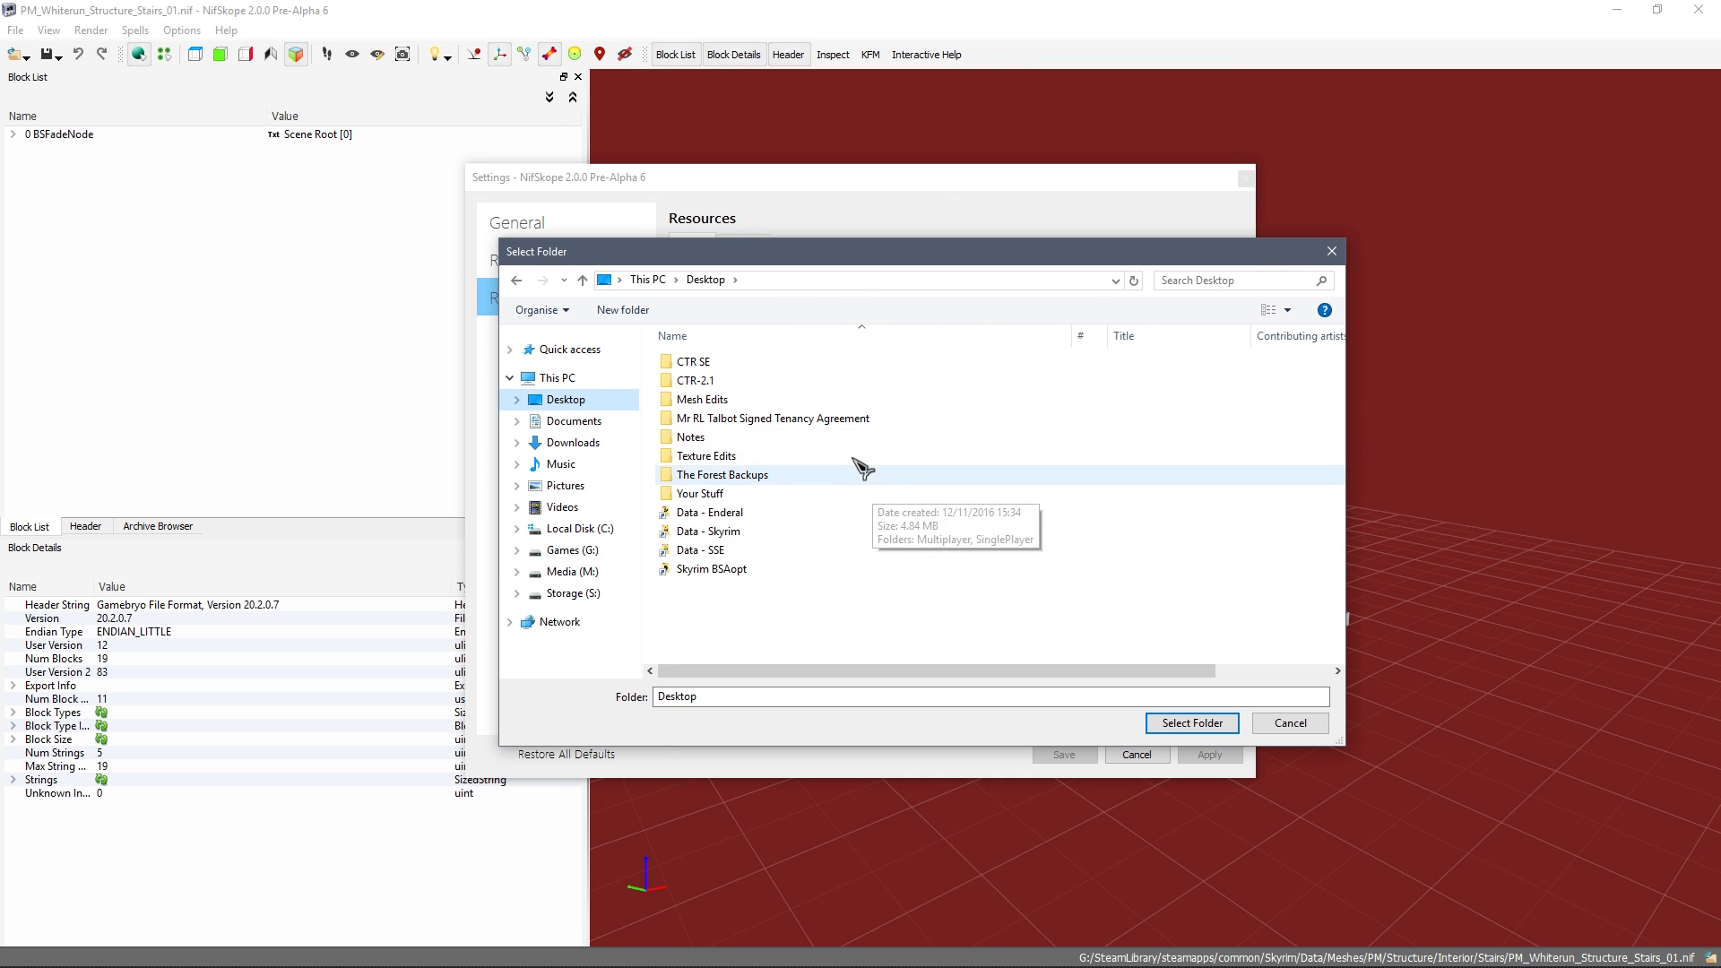
{"action": "double_click", "coordinate": [726, 535]}
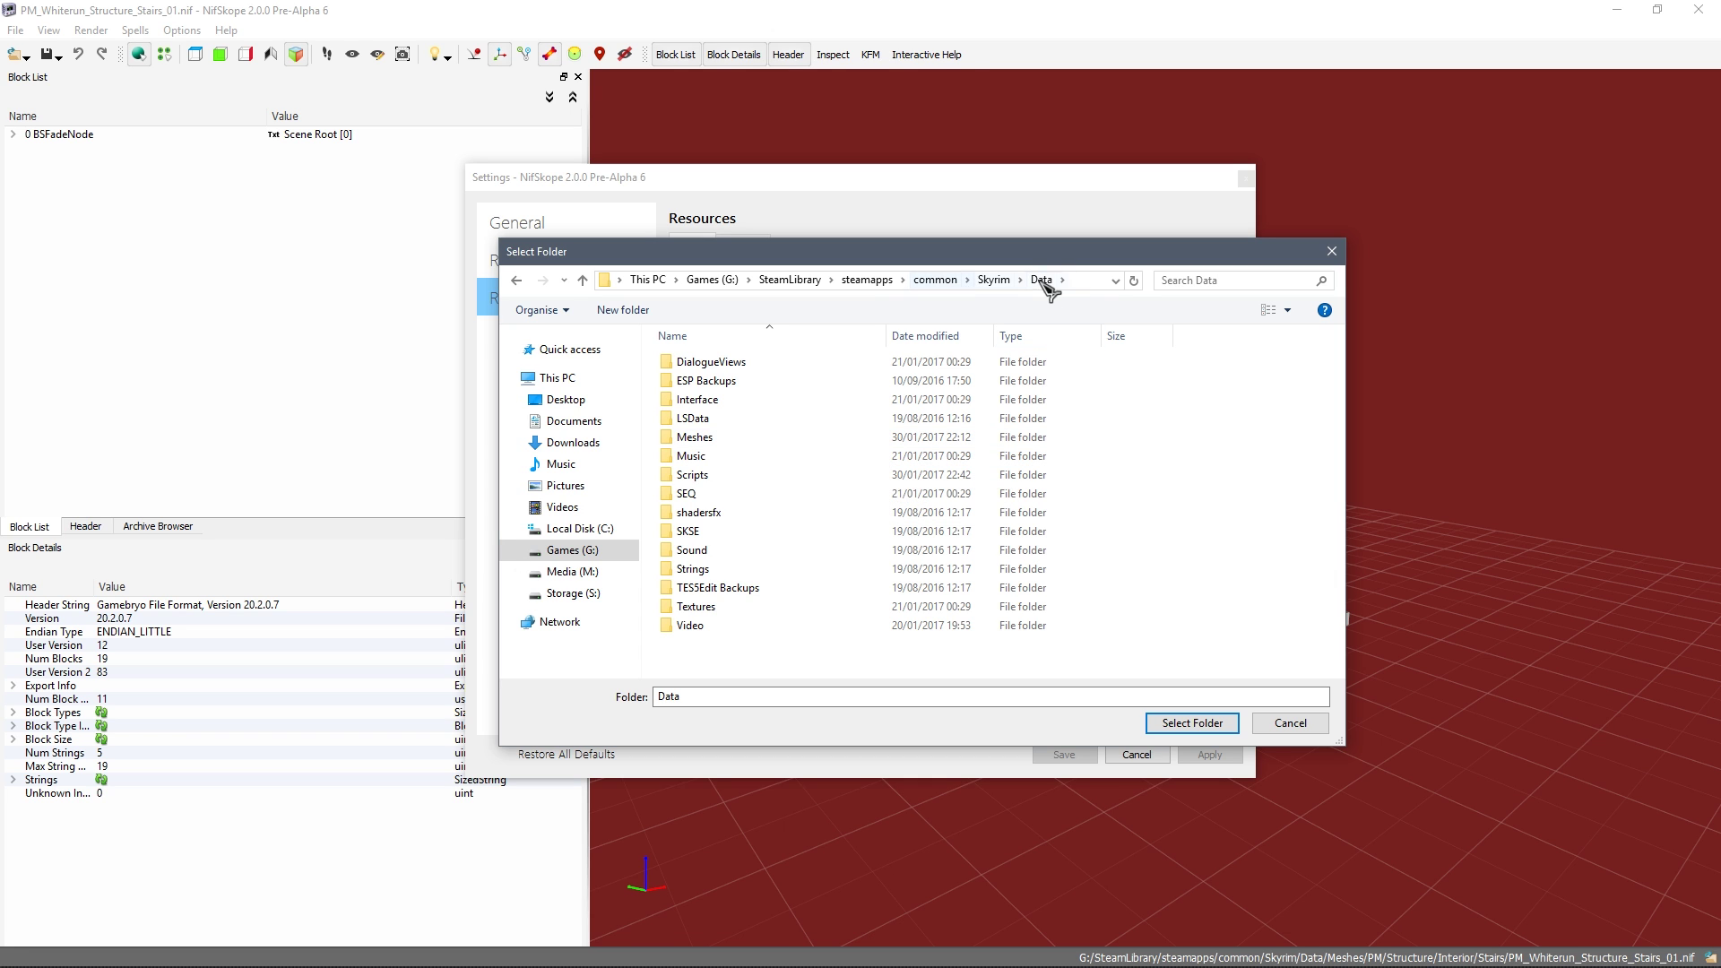
{"action": "left_click", "coordinate": [936, 280]}
{"action": "scroll", "coordinate": [727, 502], "scroll_direction": "down", "scroll_amount": 6}
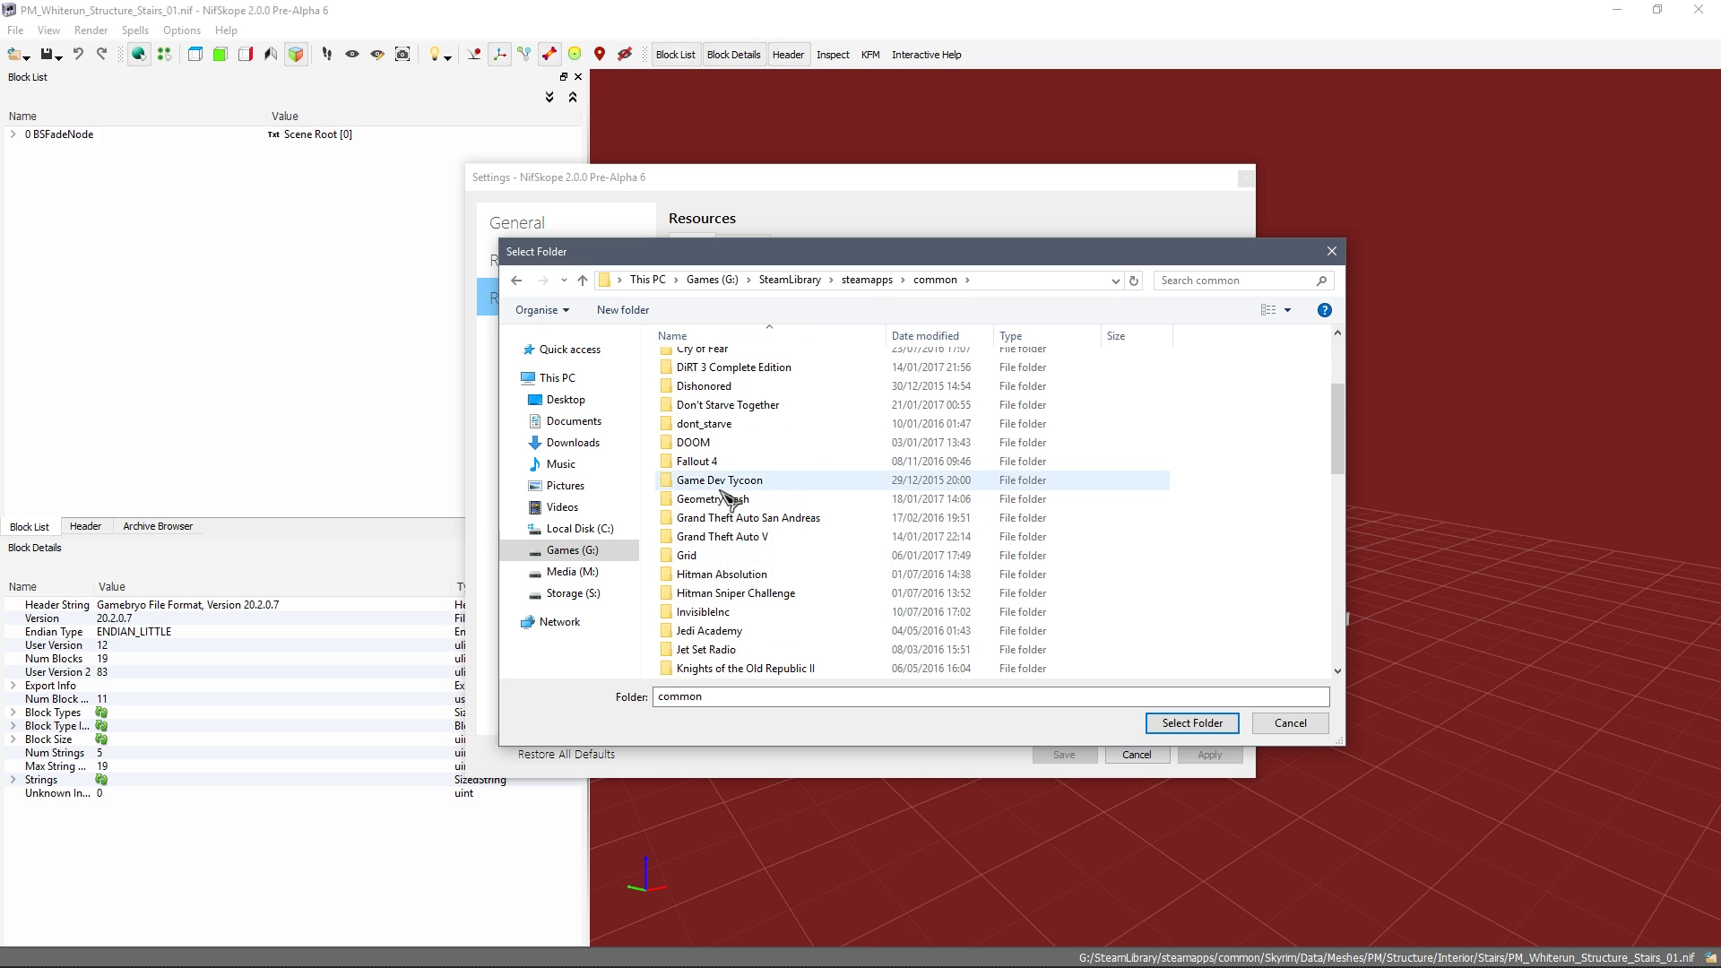
{"action": "scroll", "coordinate": [717, 515], "scroll_direction": "down", "scroll_amount": 4}
{"action": "double_click", "coordinate": [753, 500]}
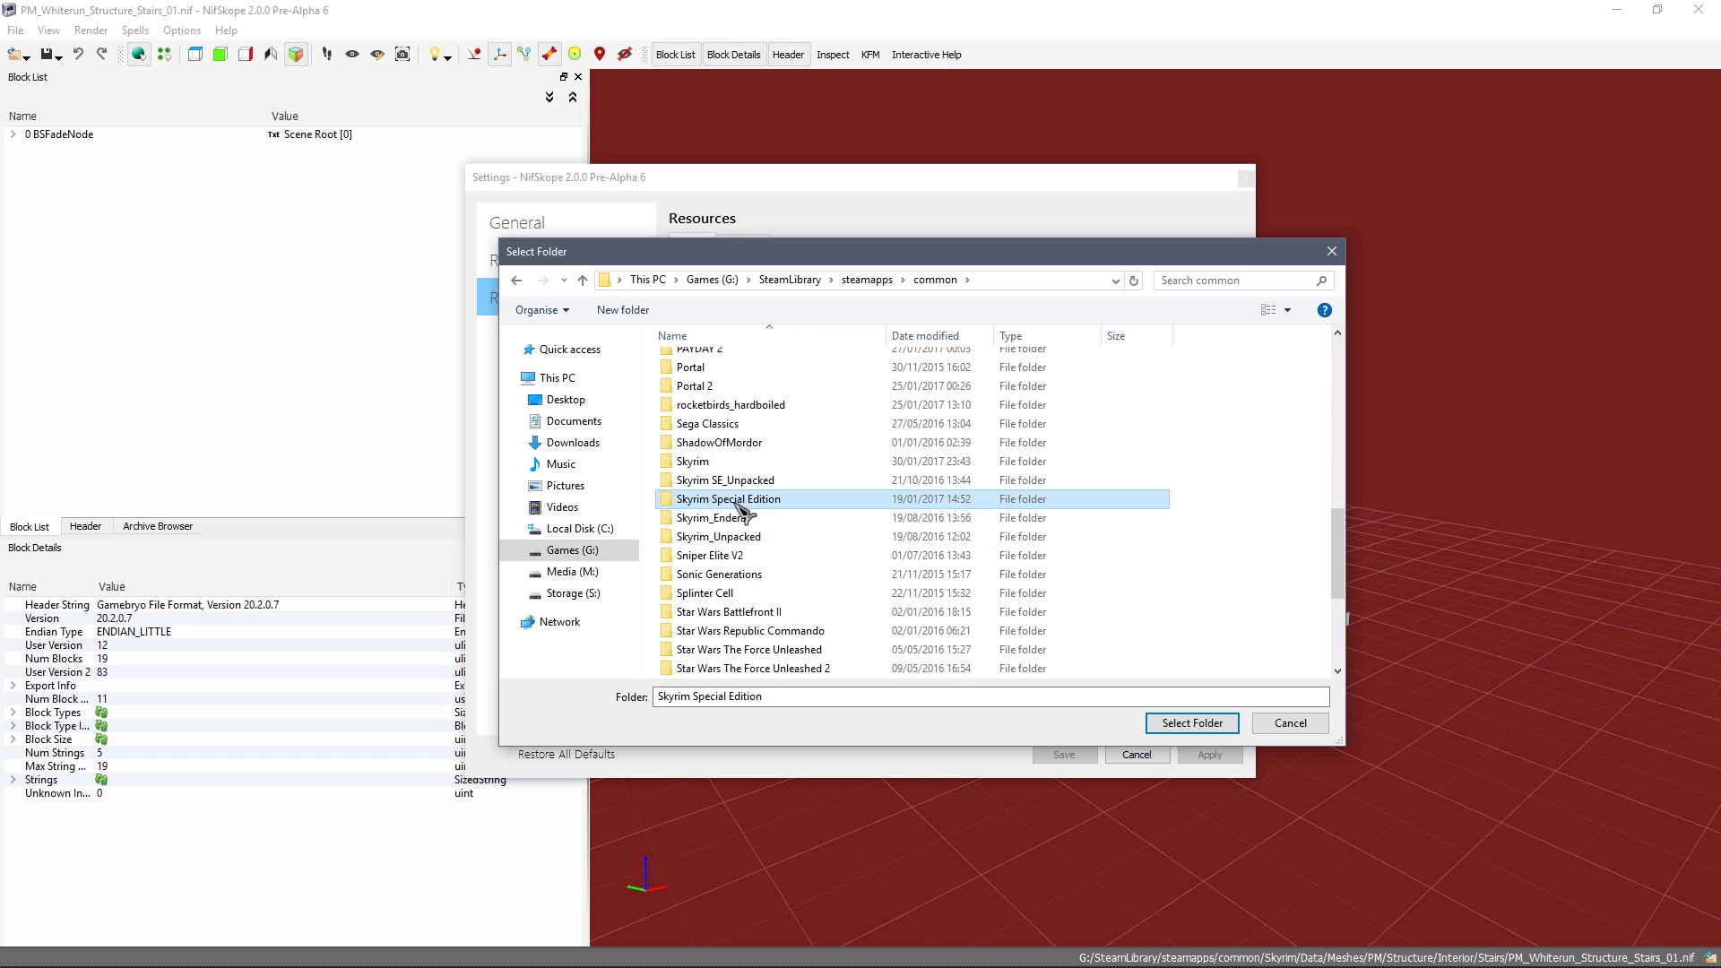
{"action": "double_click", "coordinate": [731, 400]}
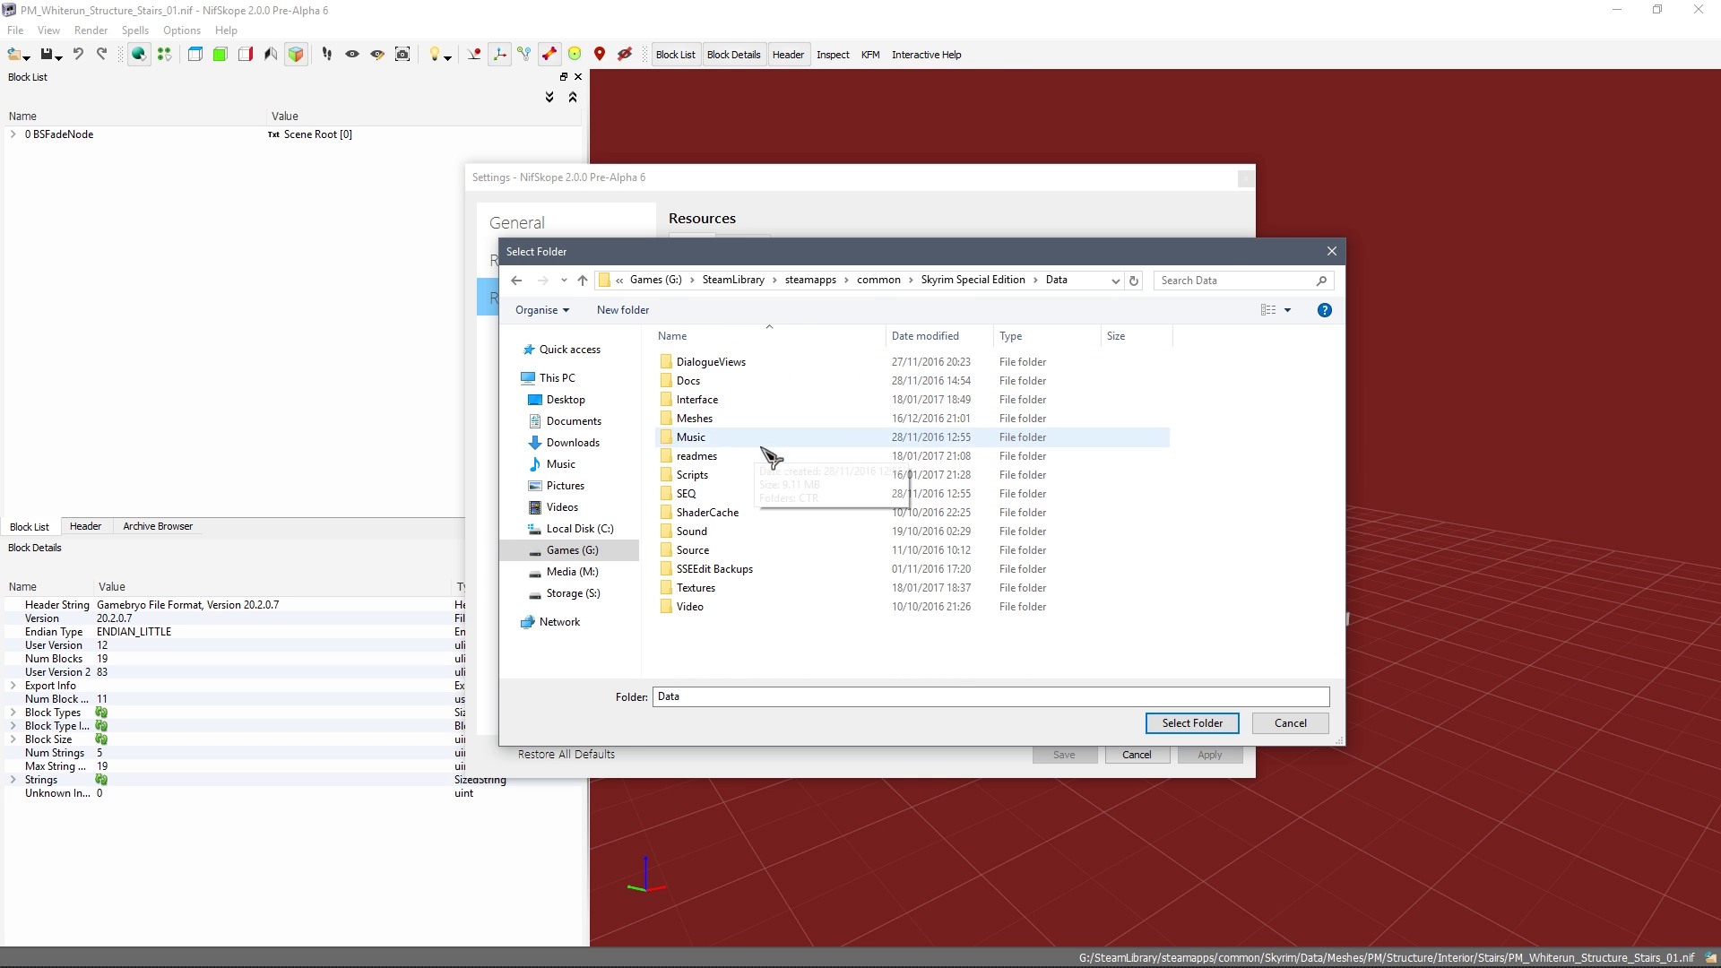
Step: Add G:/SteamLibrary/steamapps/common/Skyrim/Data as a resource path and apply it
{"action": "left_click", "coordinate": [516, 280]}
{"action": "left_click", "coordinate": [516, 280]}
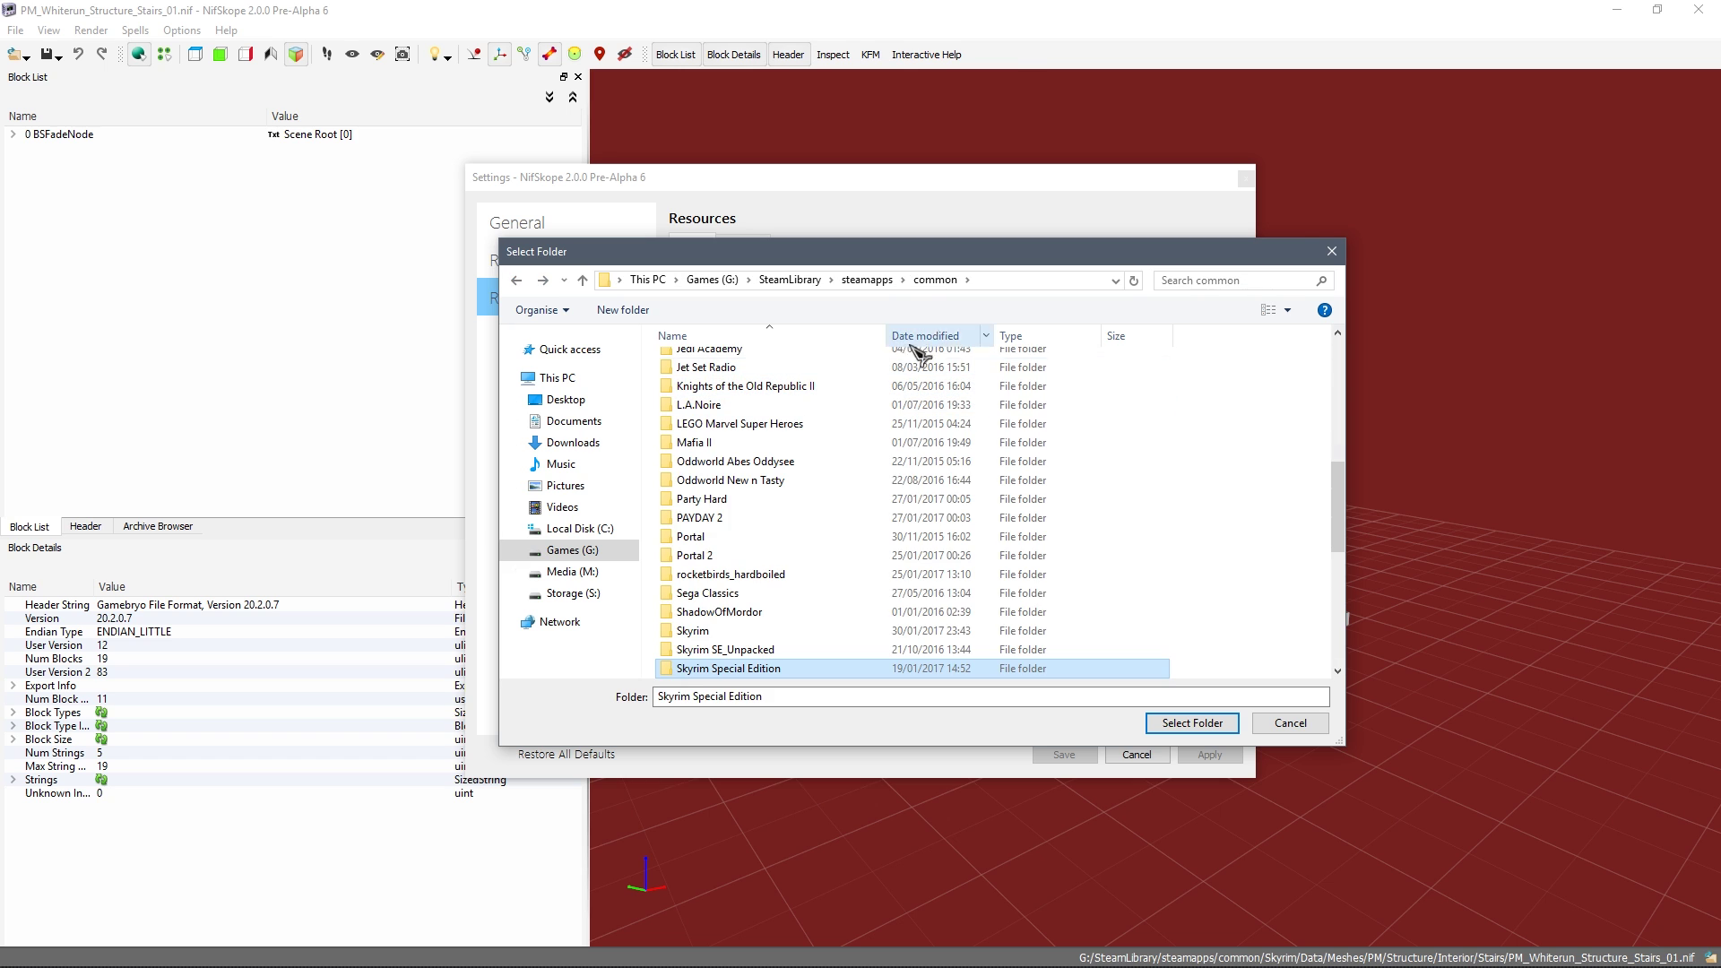
{"action": "double_click", "coordinate": [718, 630]}
{"action": "double_click", "coordinate": [717, 398]}
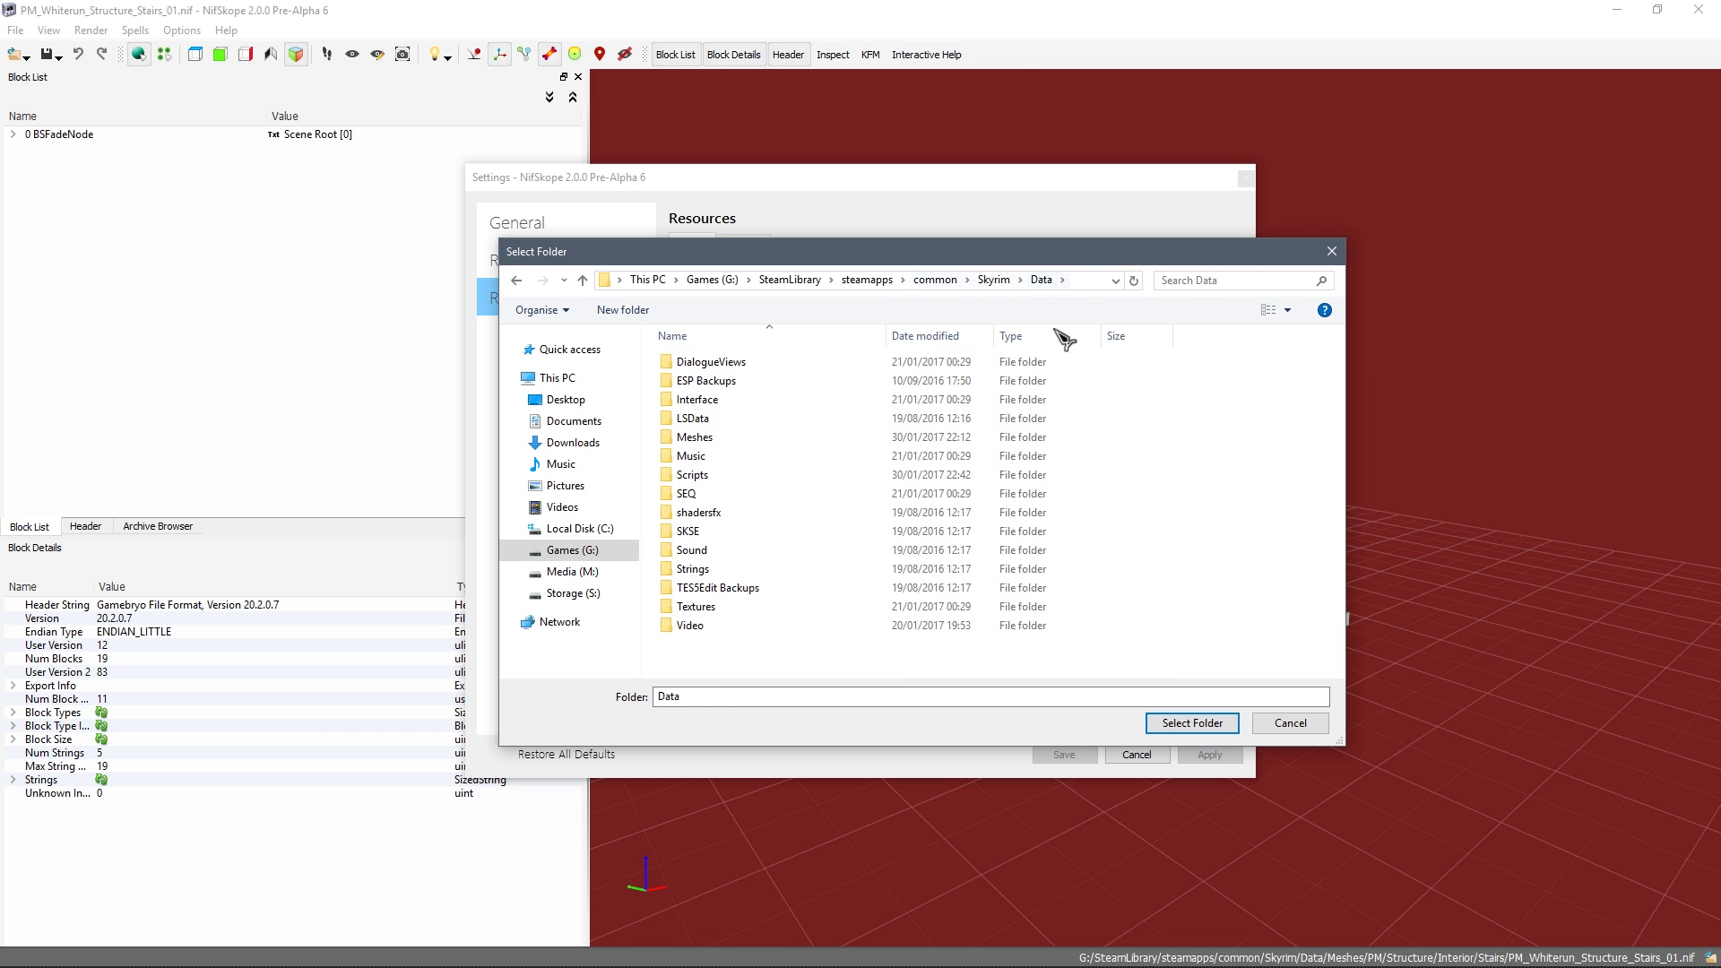
{"action": "left_click", "coordinate": [1181, 722]}
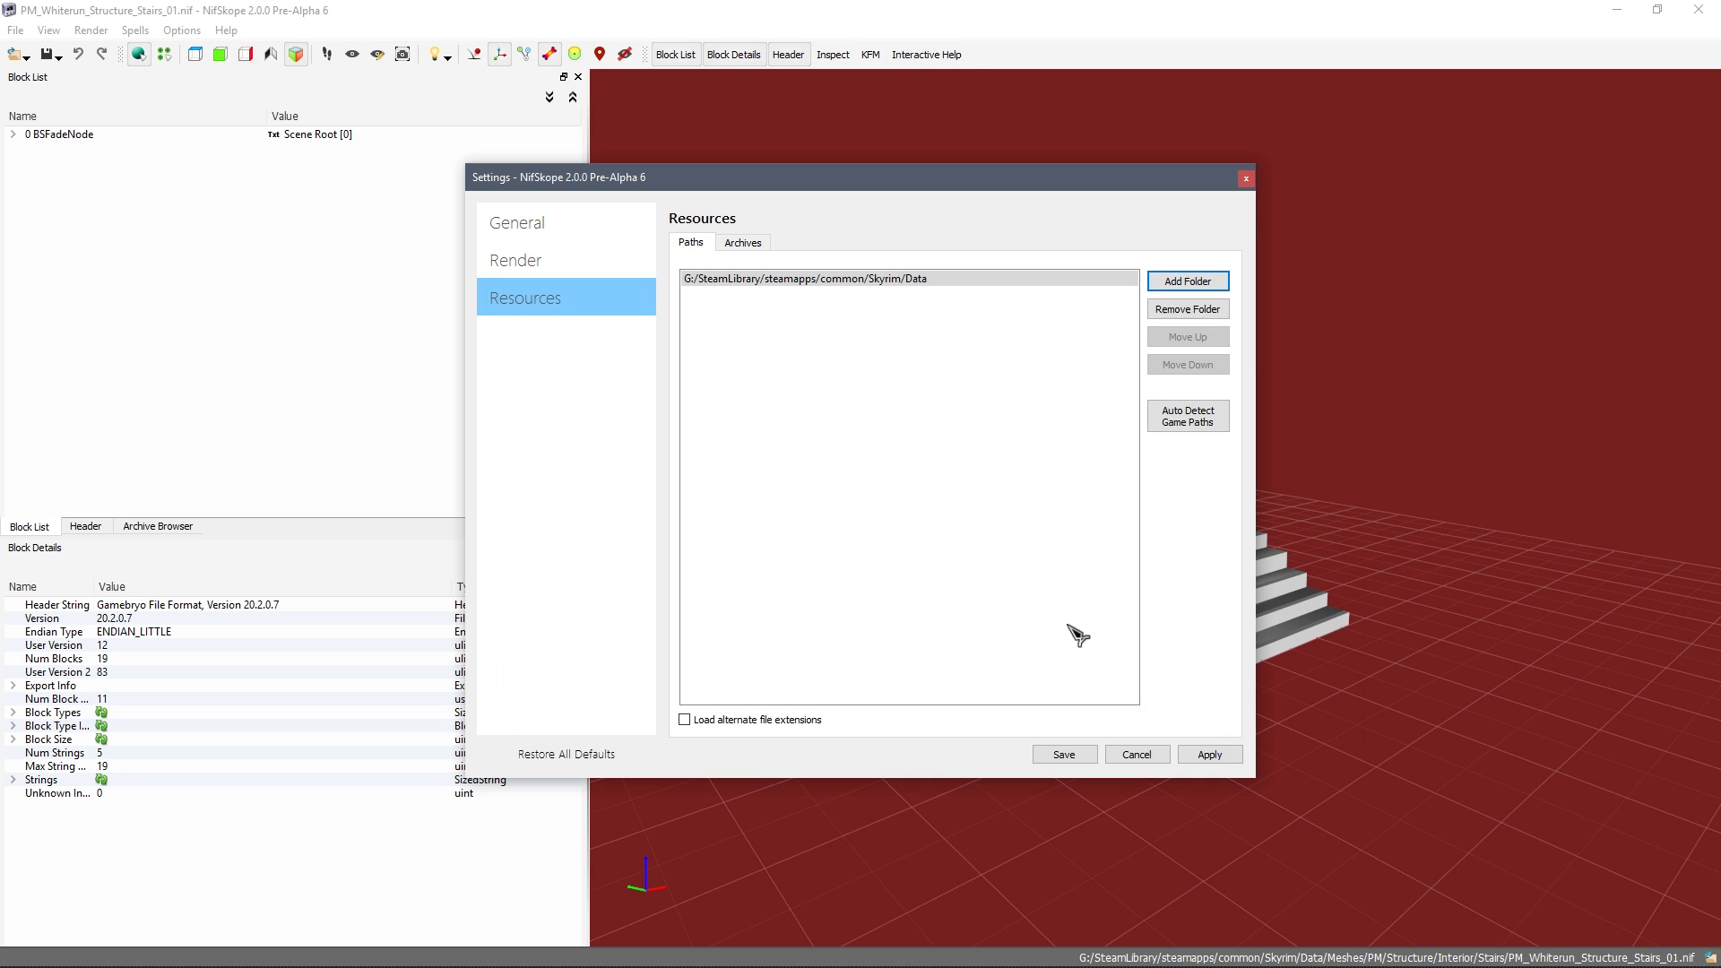
{"action": "left_click", "coordinate": [717, 280]}
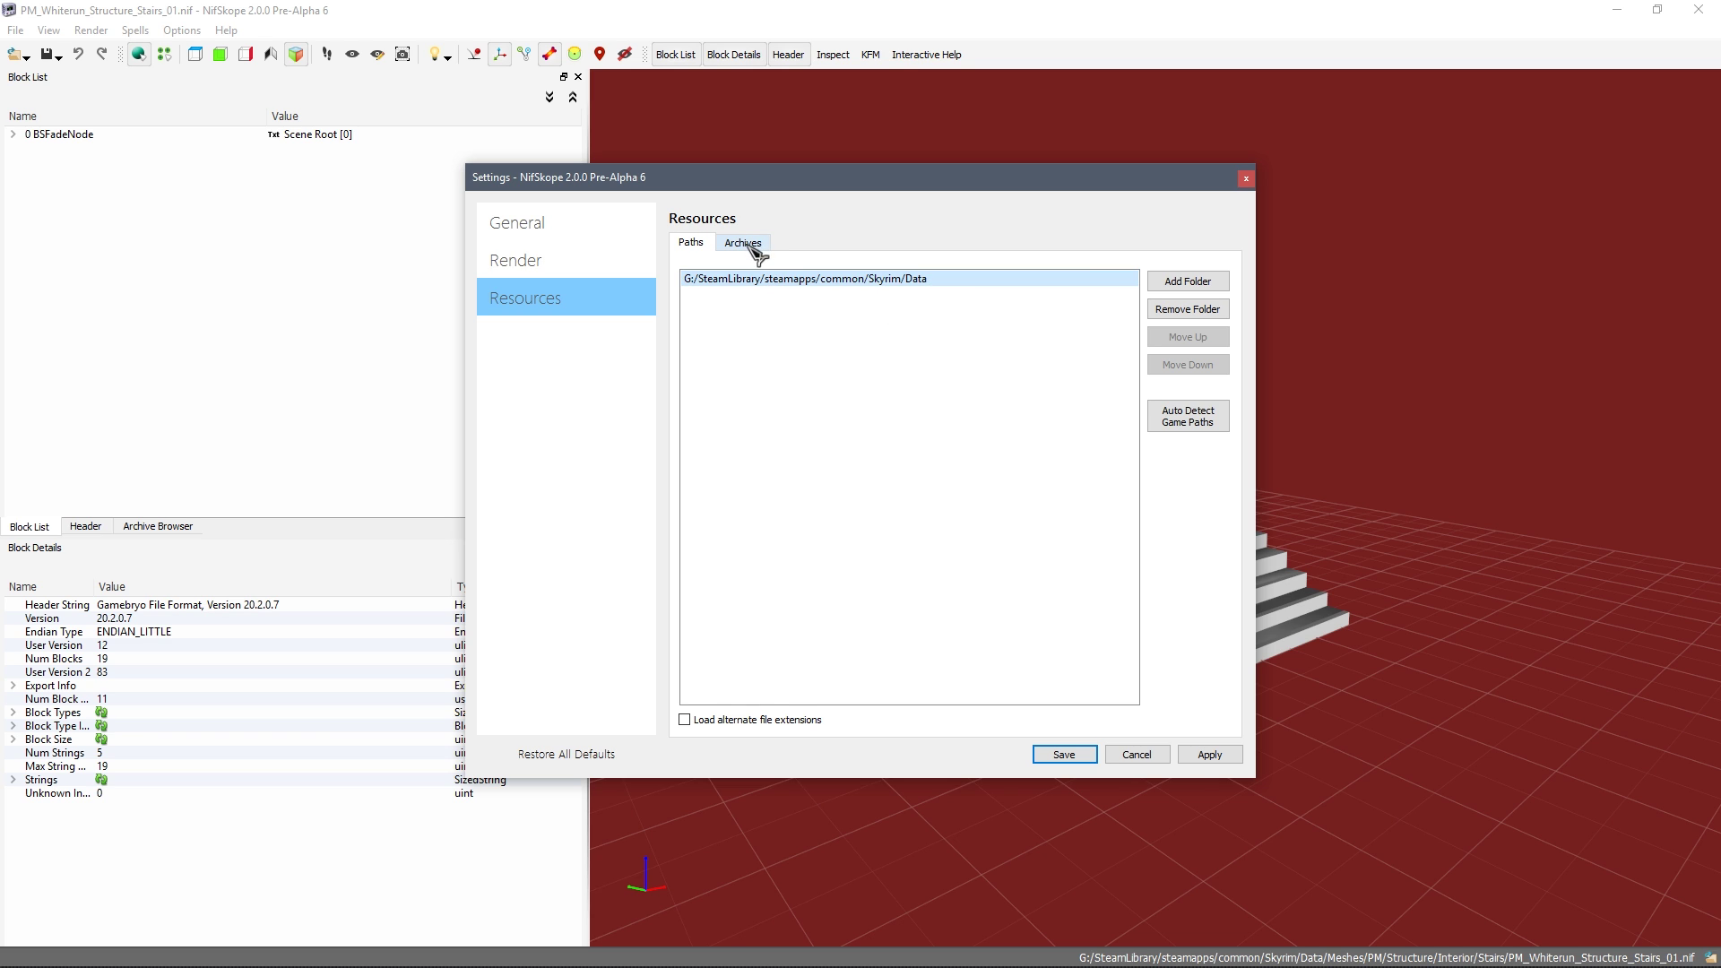
{"action": "left_click", "coordinate": [1201, 757]}
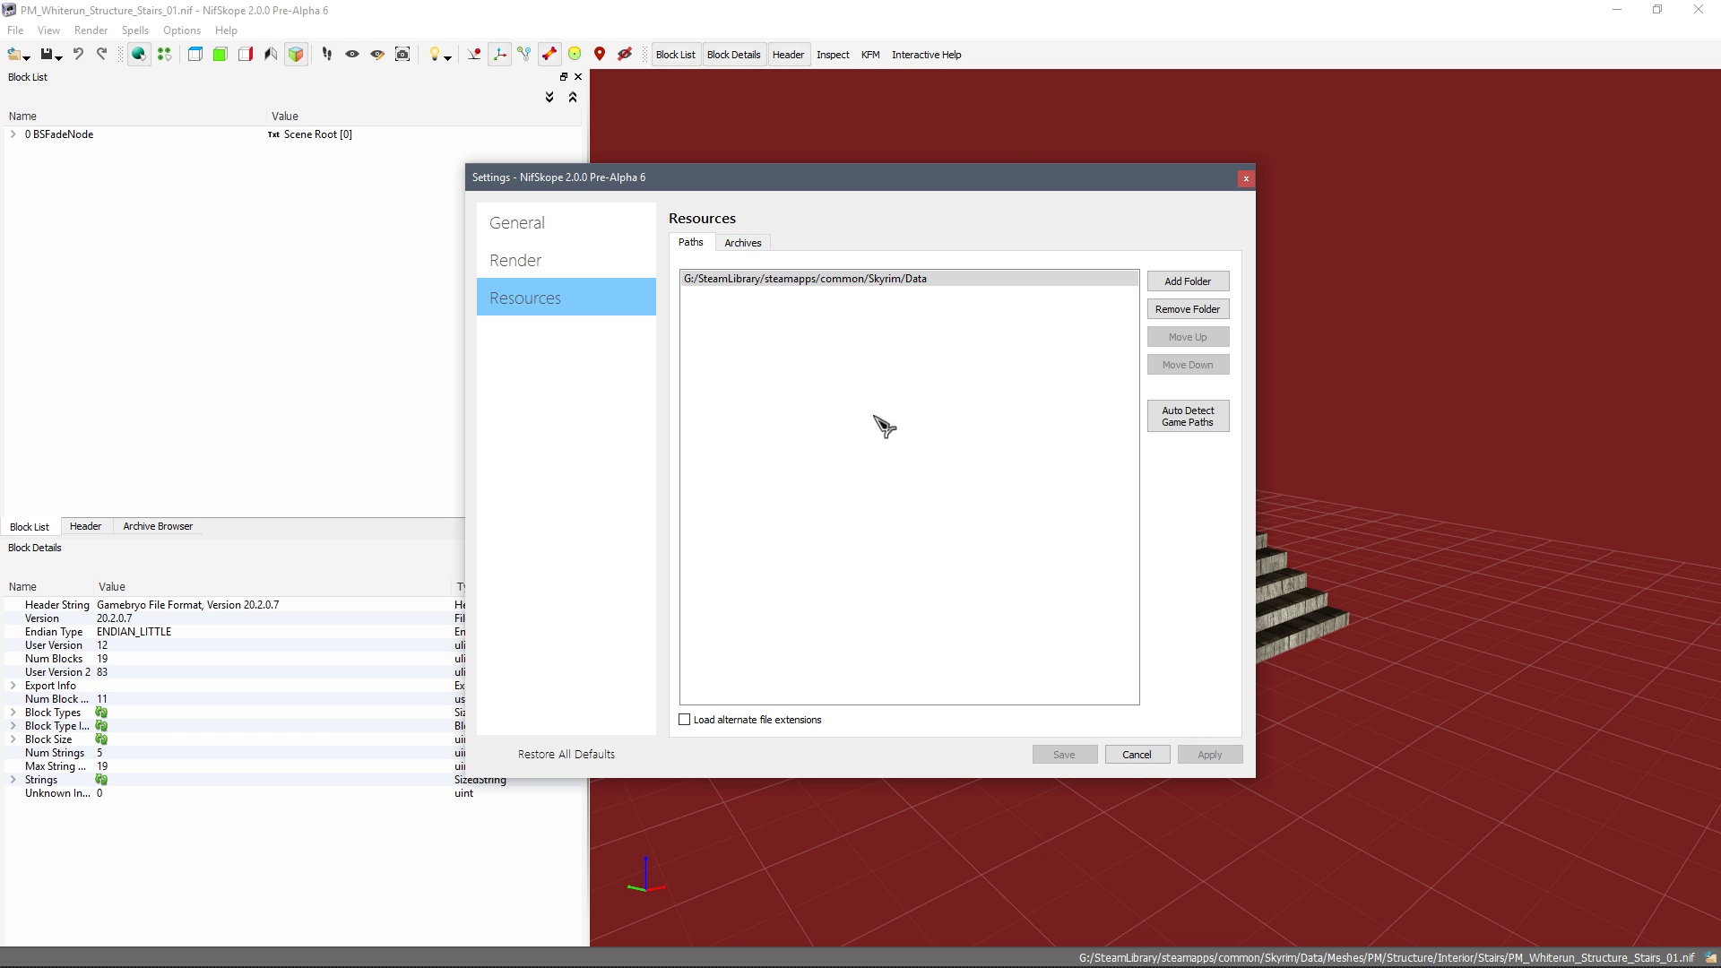
Step: Switch to the empty Archives tab and drag the Settings window left to reveal the stairs
{"action": "left_click", "coordinate": [744, 245]}
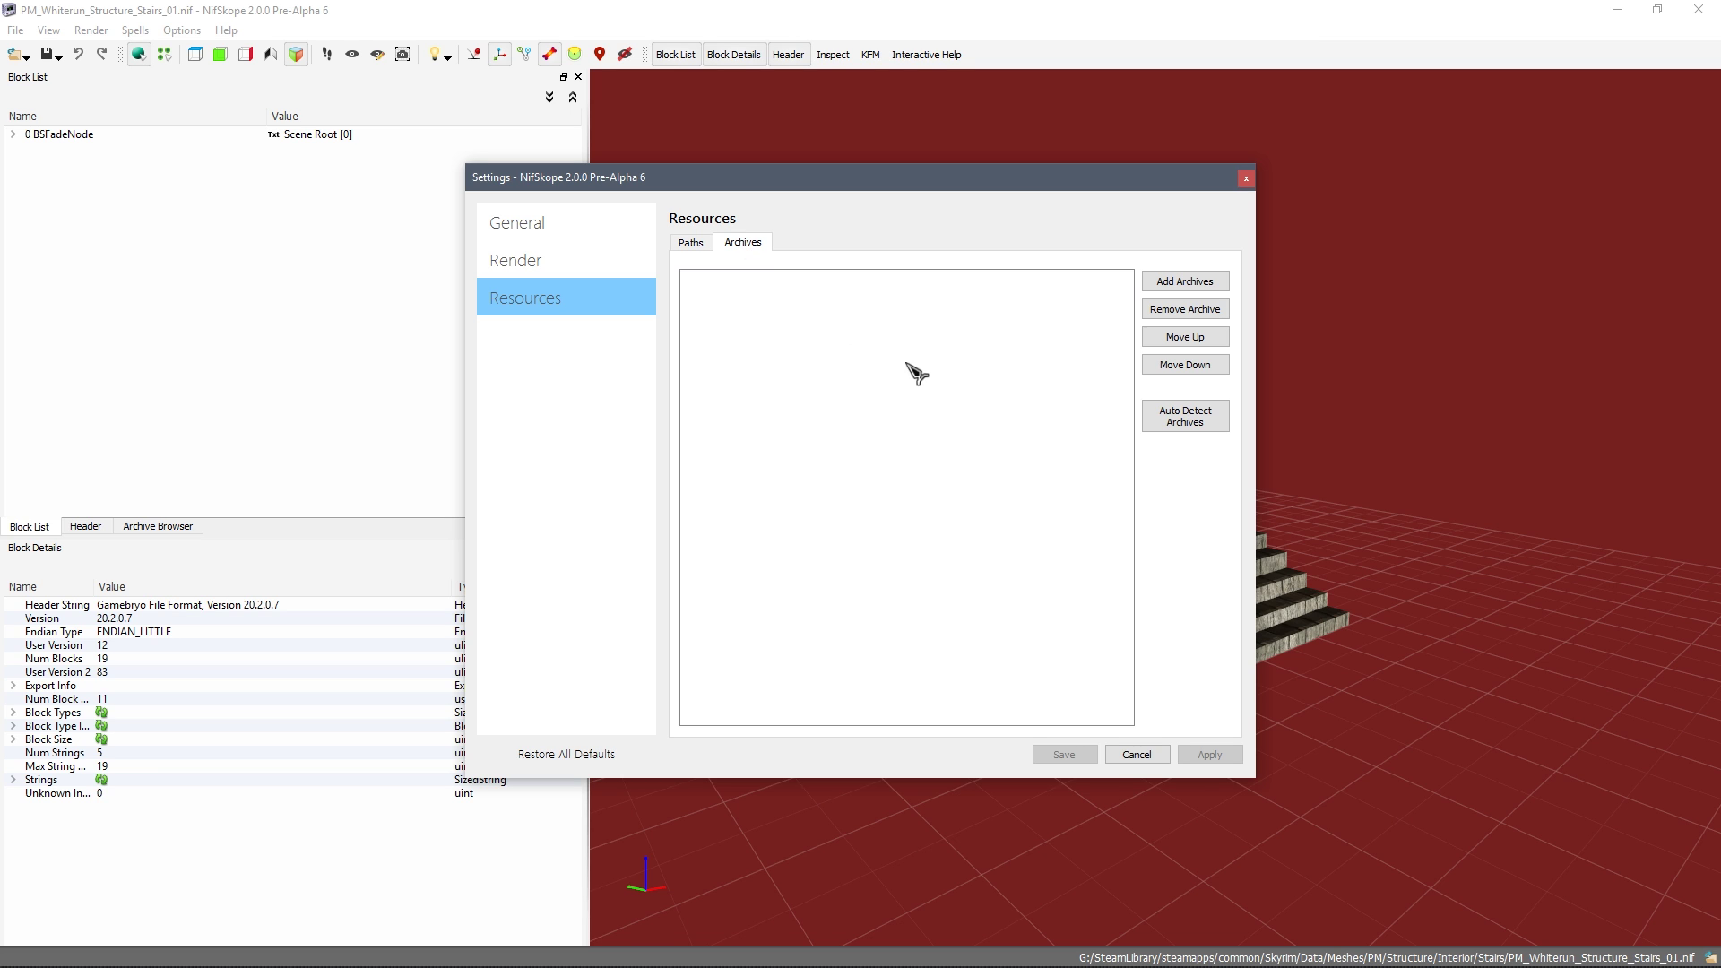
{"action": "left_click_drag", "start_coordinate": [939, 181], "coordinate": [758, 267]}
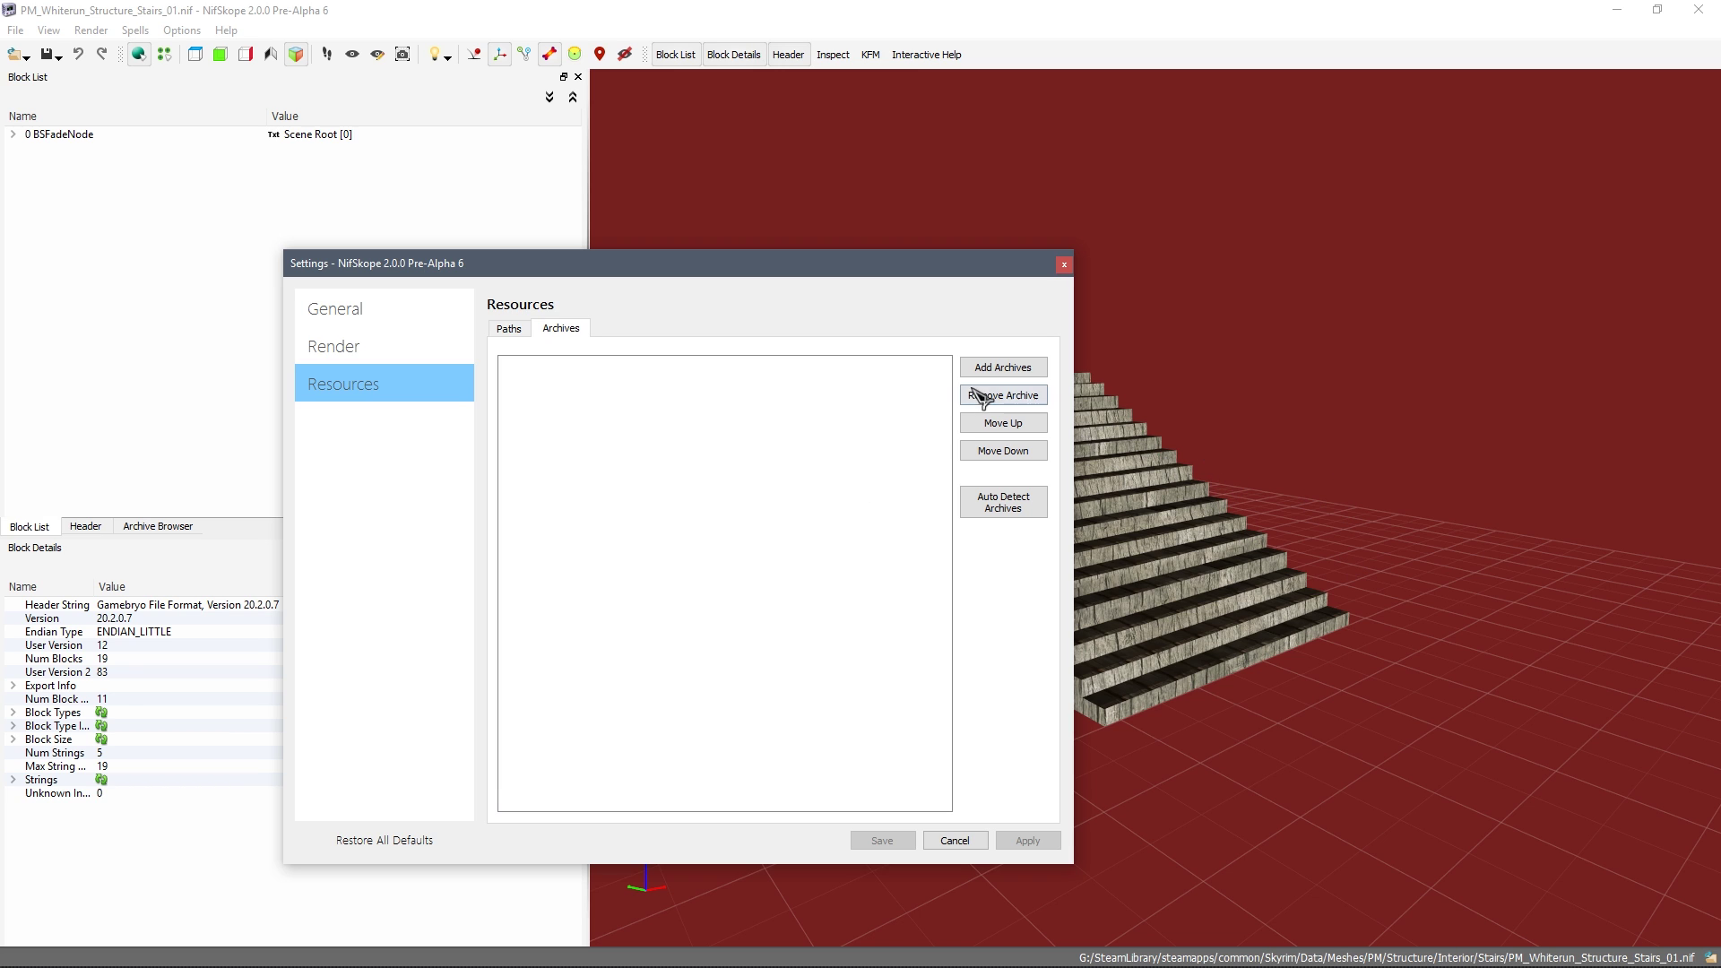
{"action": "left_click_drag", "start_coordinate": [965, 268], "coordinate": [913, 287]}
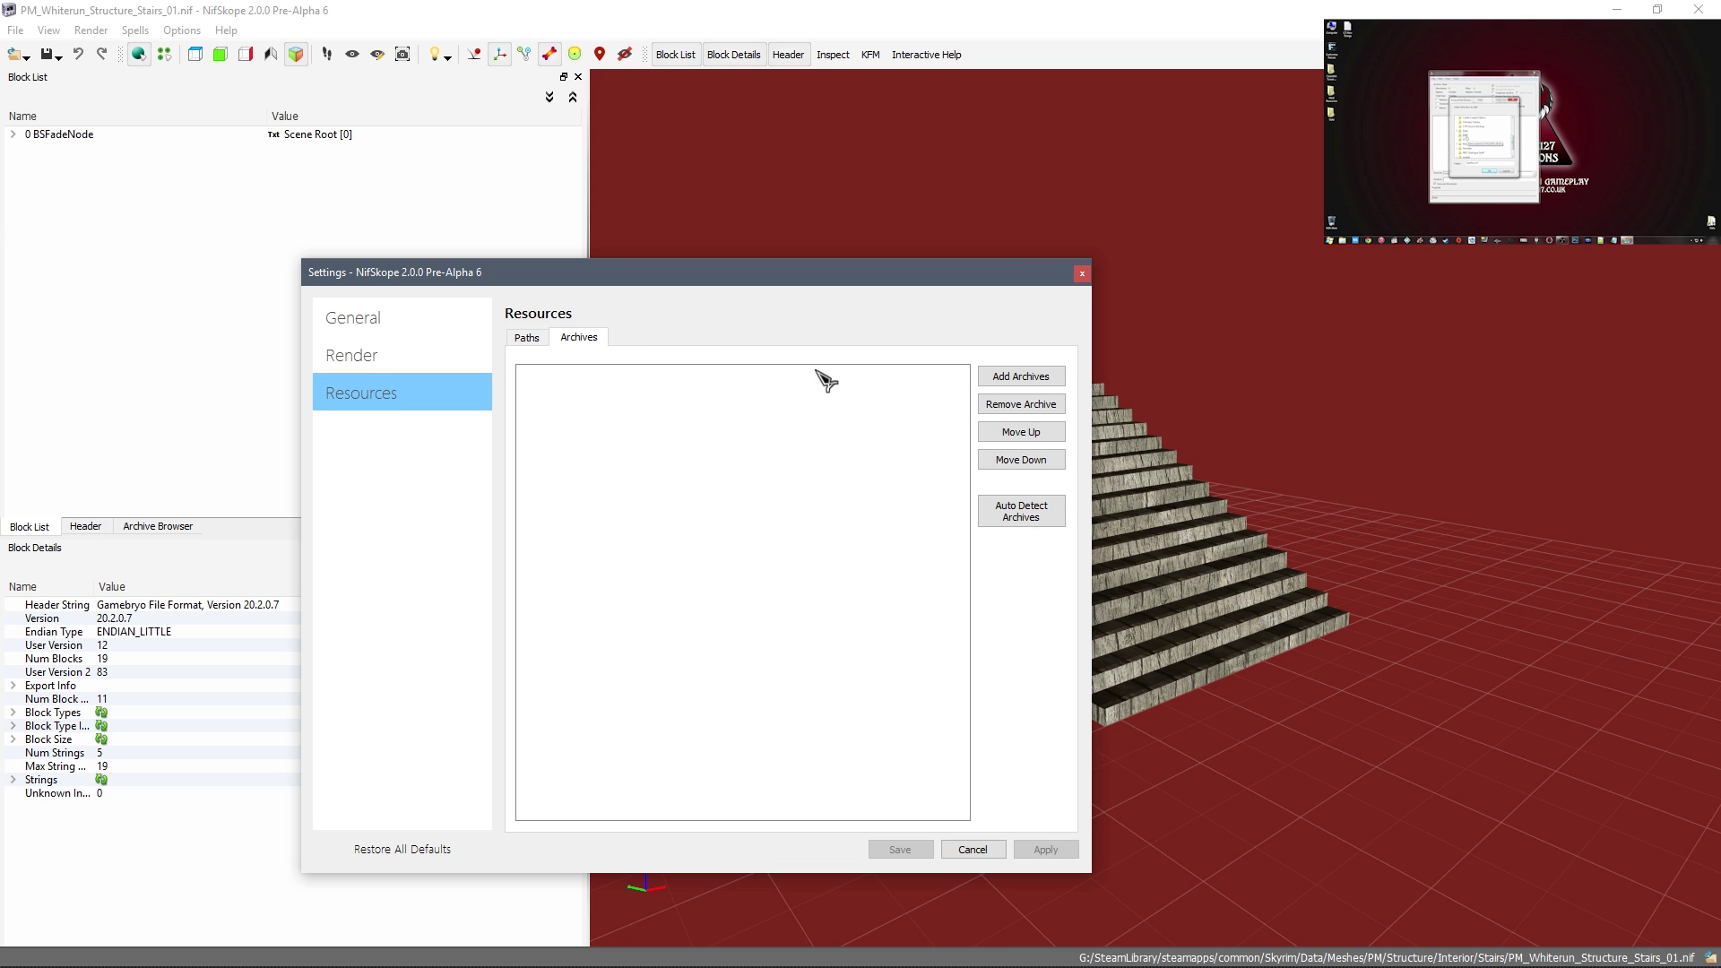
Step: Add HighResTexturePack01–03.bsa and Skyrim - Textures.bsa to the archive list
{"action": "left_click", "coordinate": [1011, 374]}
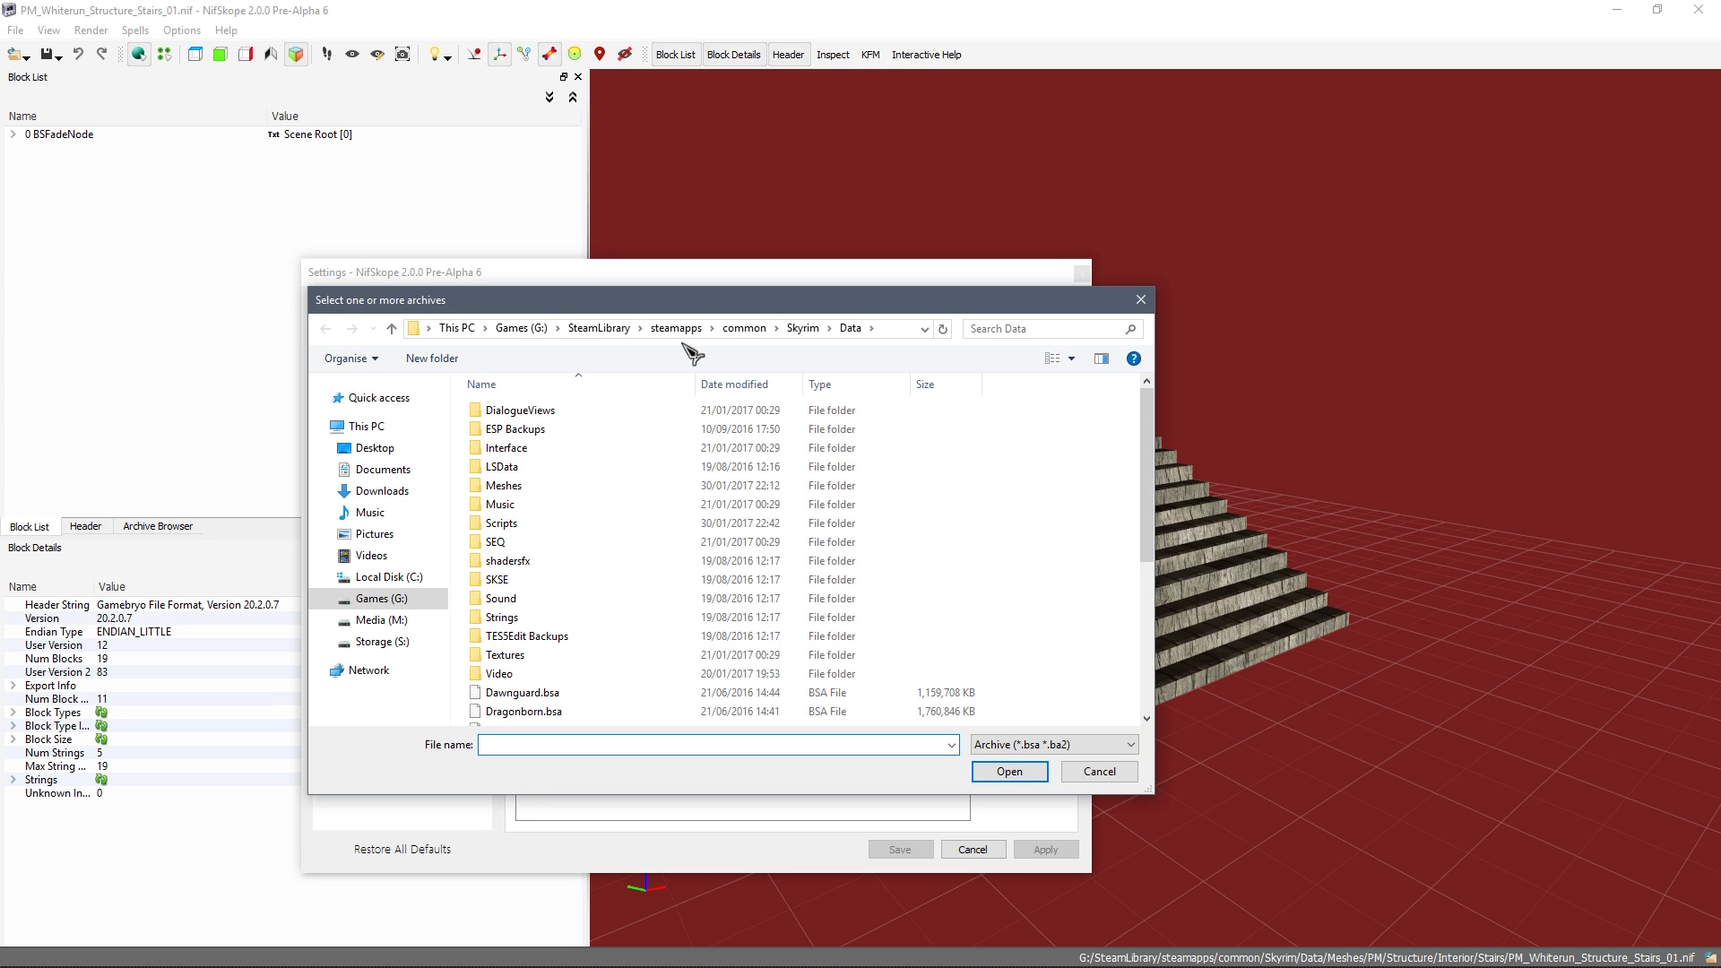
{"action": "scroll", "coordinate": [699, 529], "scroll_direction": "down", "scroll_amount": 4}
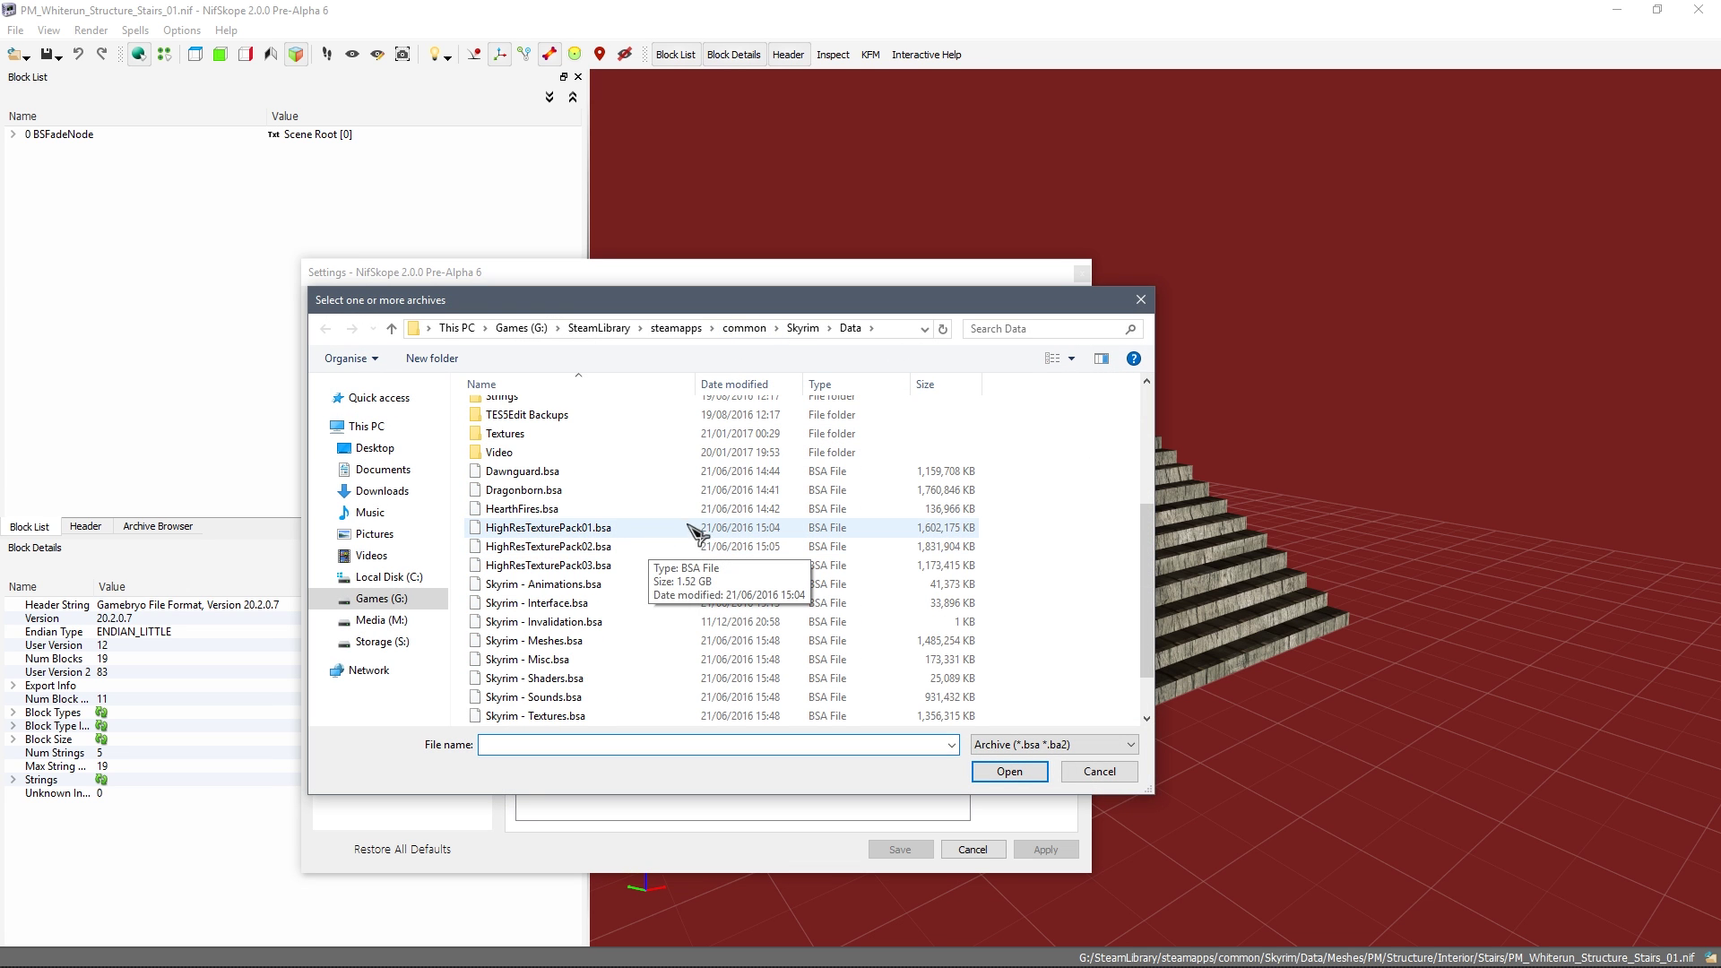
{"action": "scroll", "coordinate": [693, 528], "scroll_direction": "down", "scroll_amount": 1}
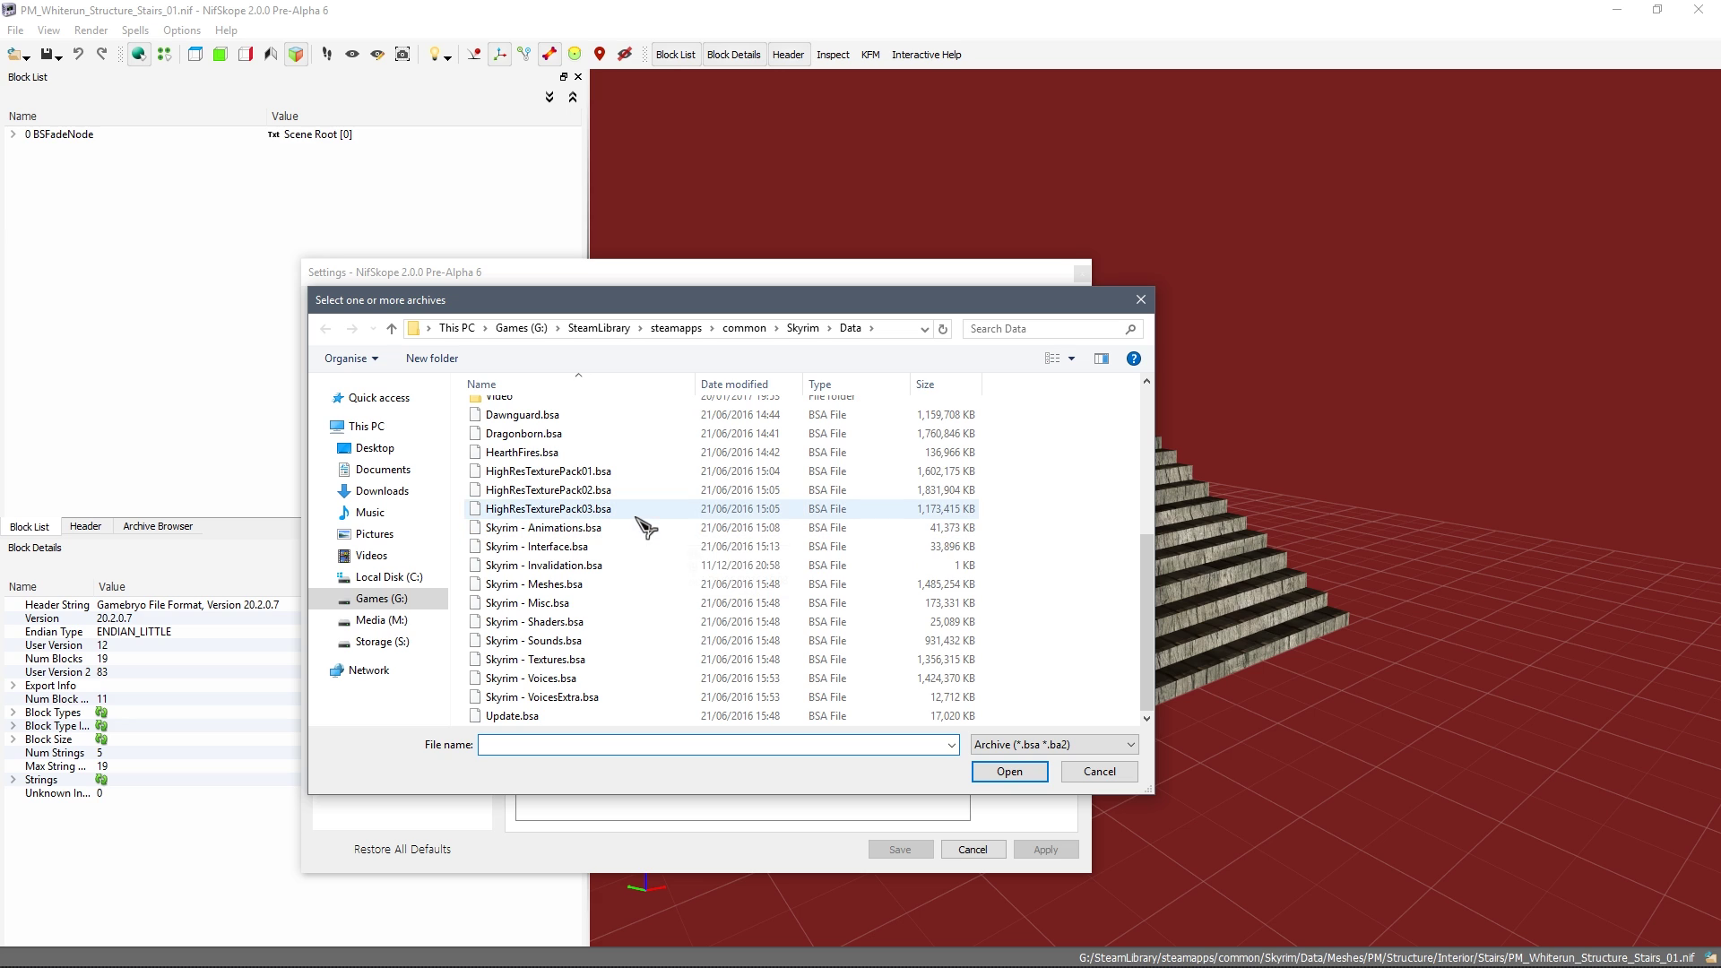
{"action": "left_click", "coordinate": [596, 474]}
{"action": "left_click", "coordinate": [584, 491], "text": "shift"}
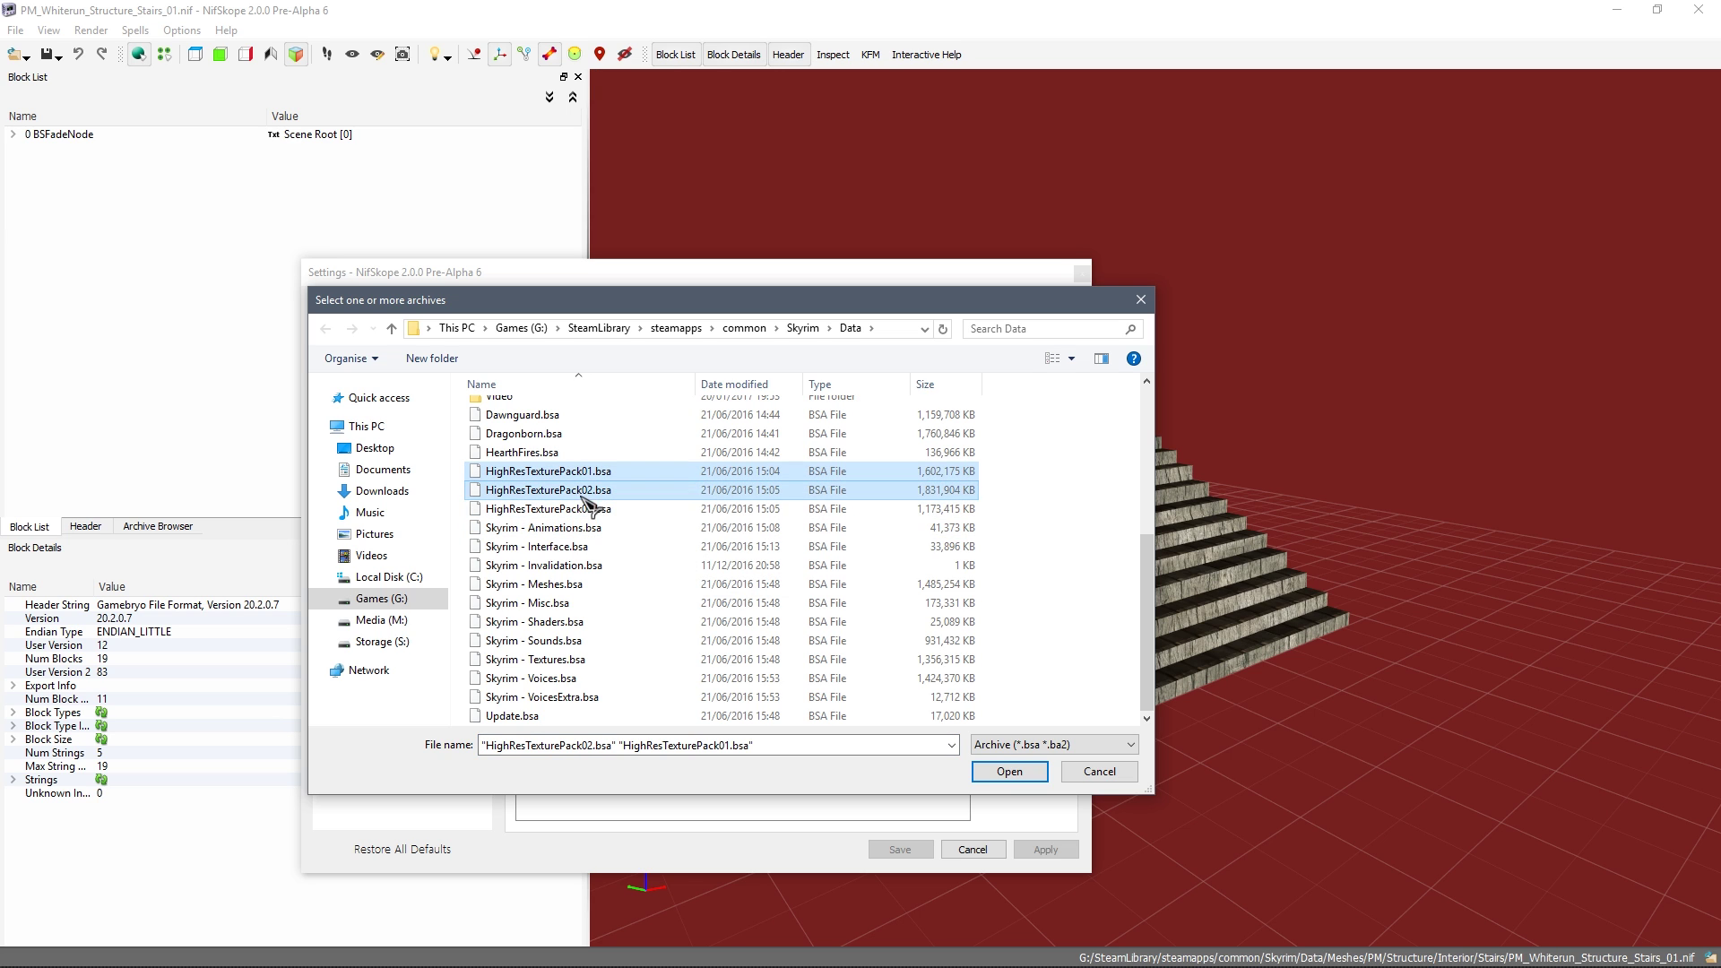
{"action": "left_click", "coordinate": [589, 508], "text": "shift"}
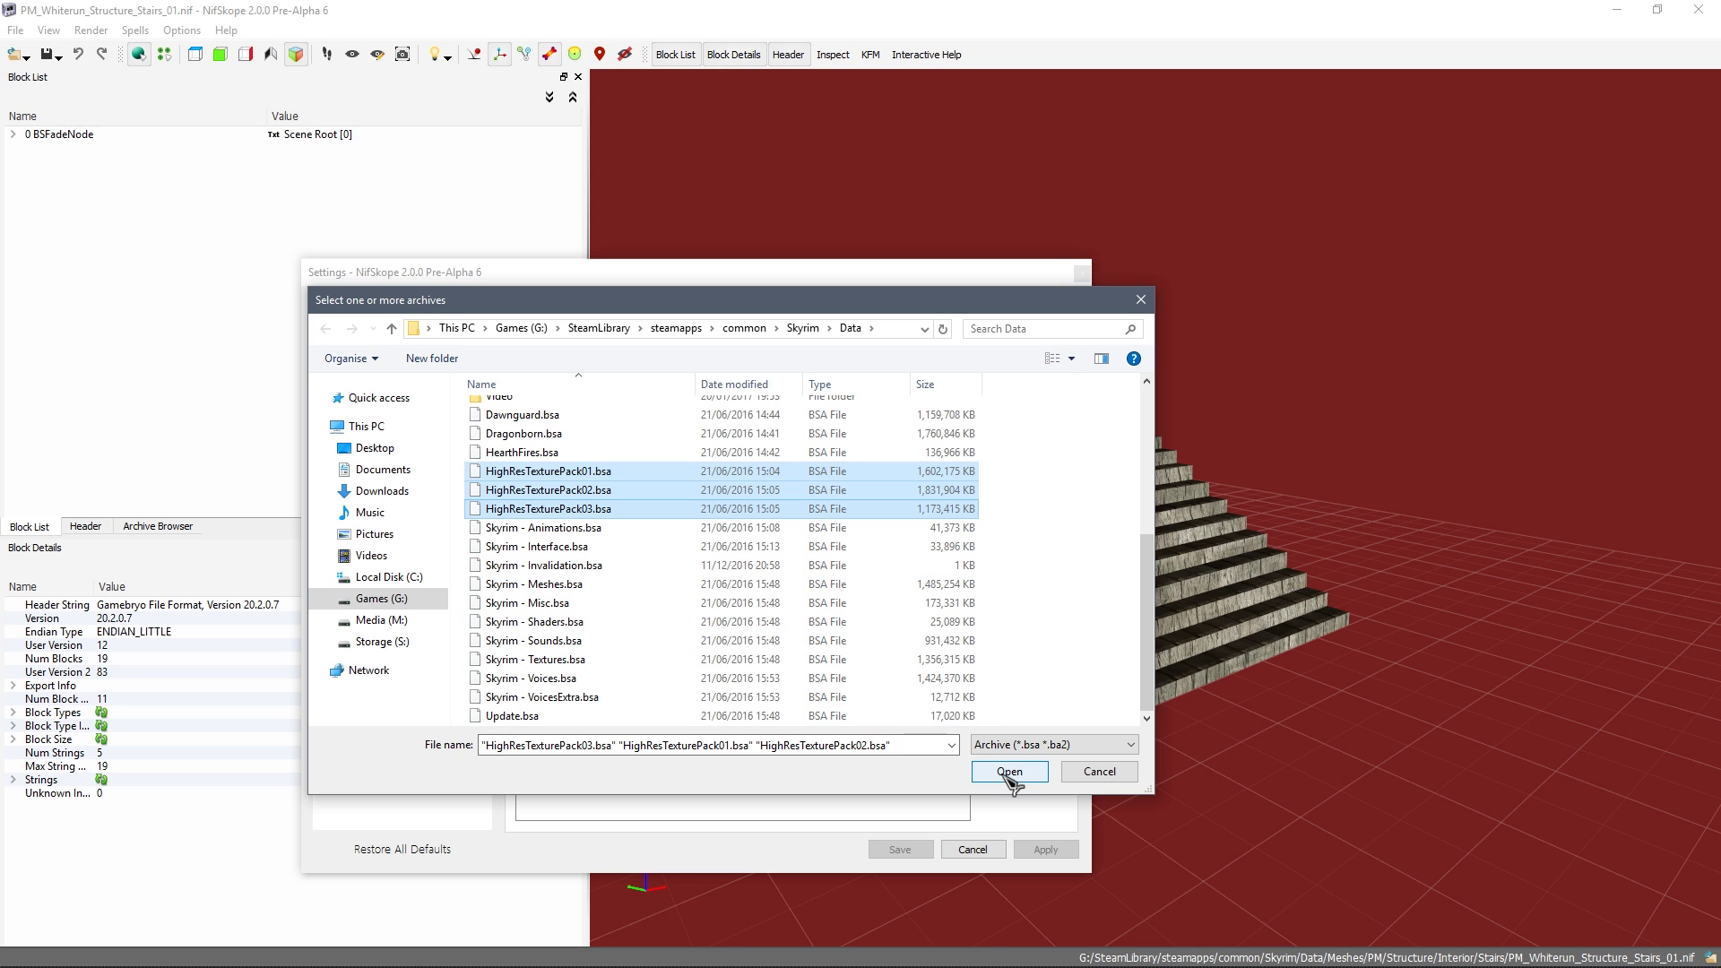
{"action": "left_click", "coordinate": [563, 663], "text": "ctrl"}
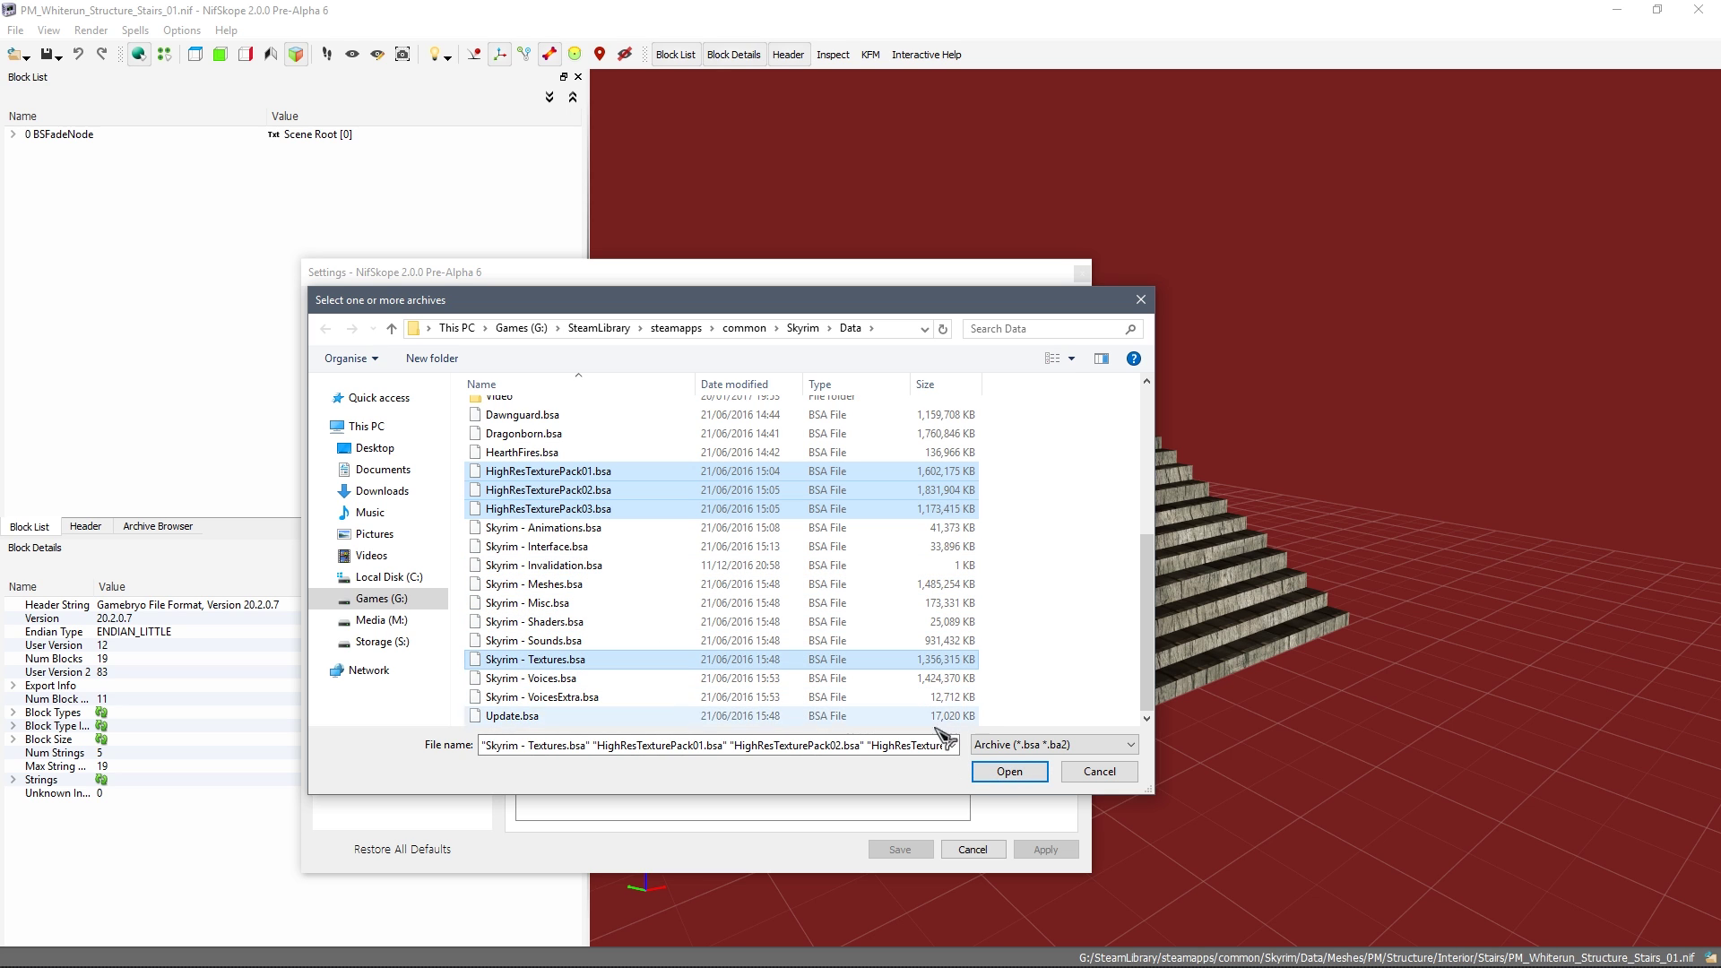
{"action": "left_click", "coordinate": [1009, 772]}
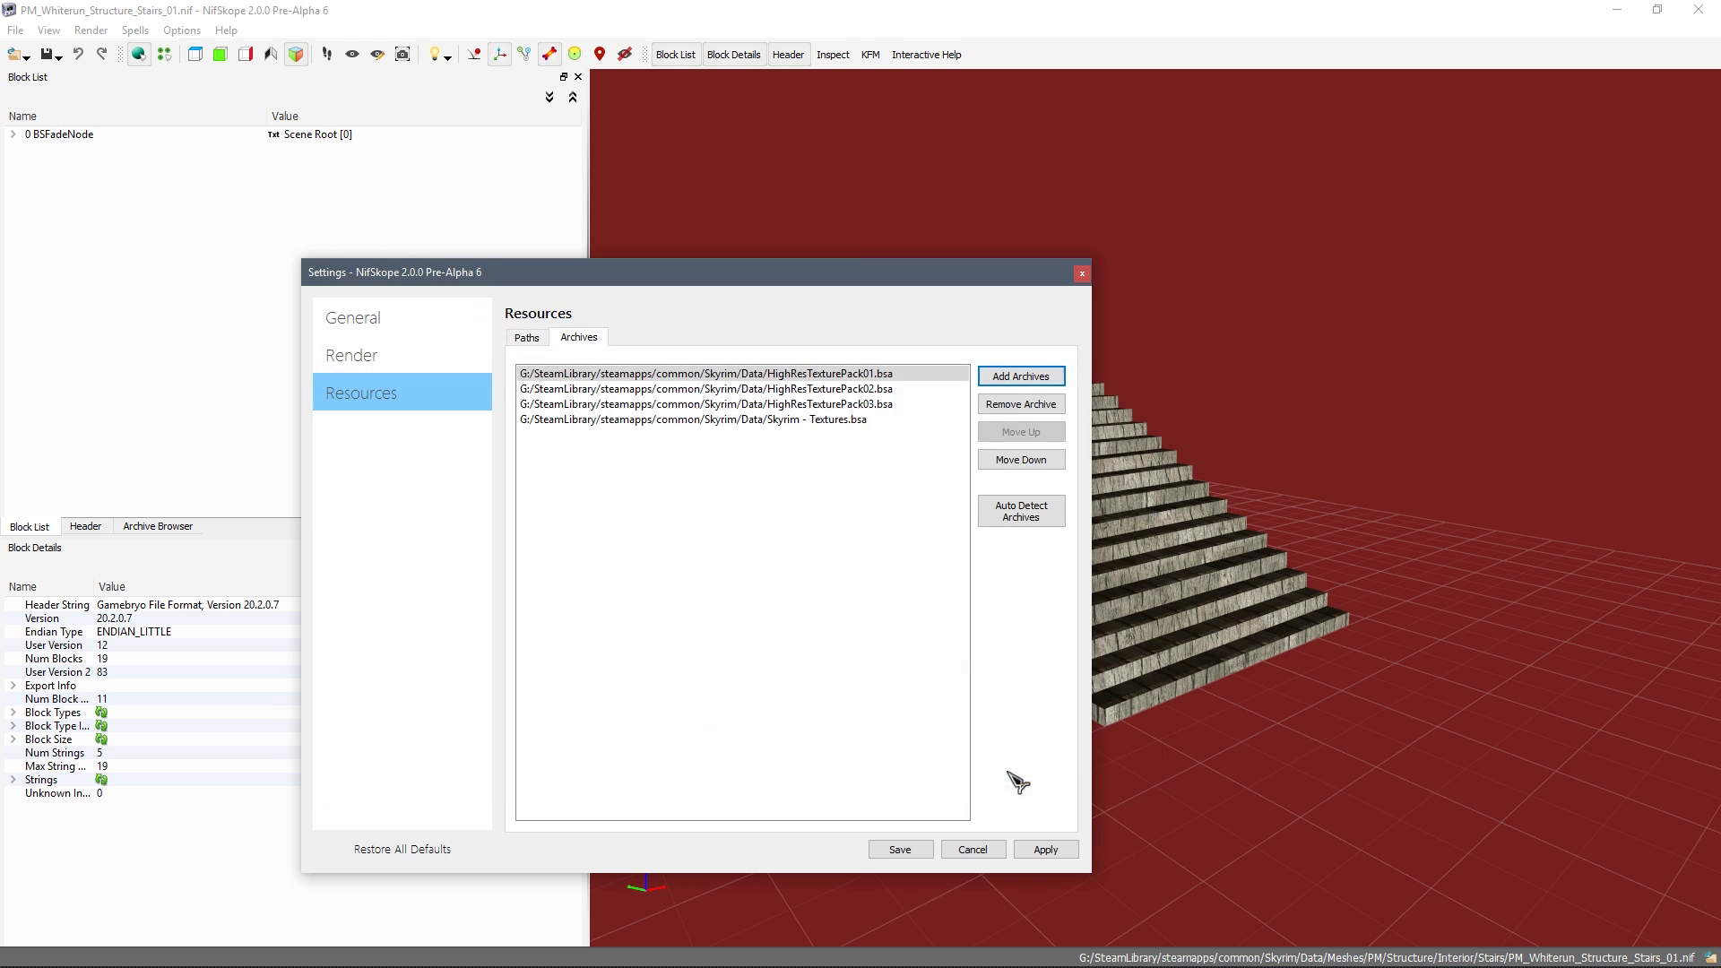
Step: Apply the new archive list, then check the Paths tab and return to Archives
{"action": "left_click", "coordinate": [840, 515]}
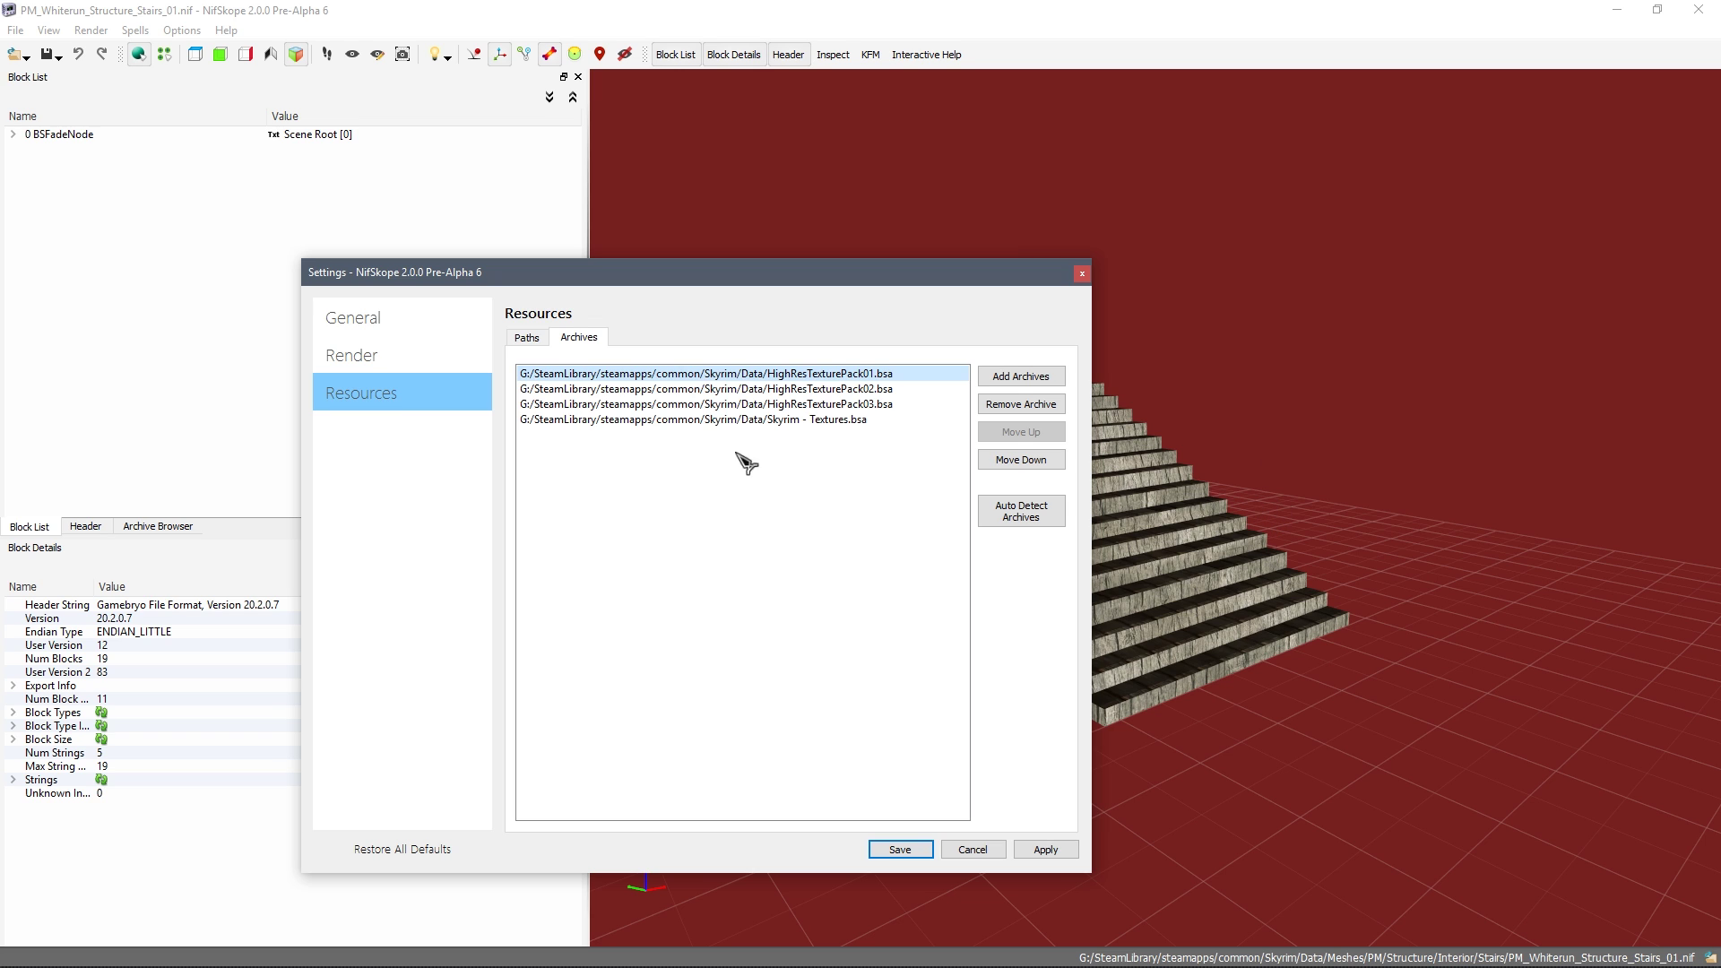
{"action": "left_click", "coordinate": [1042, 848]}
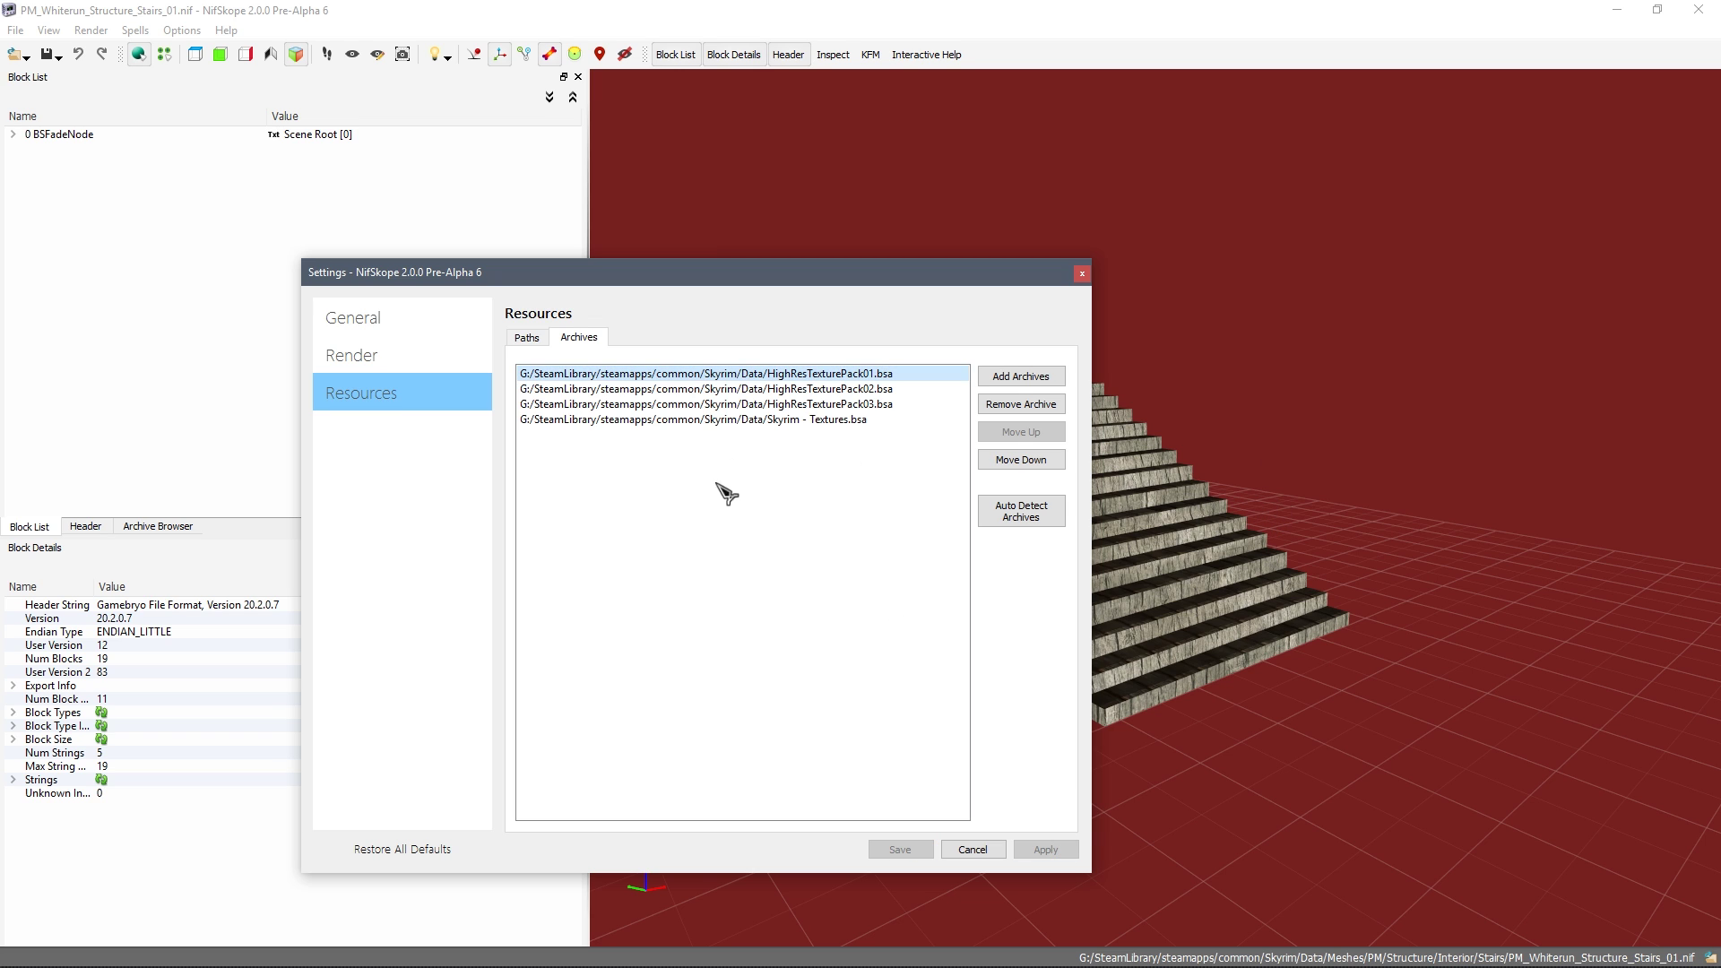
{"action": "left_click", "coordinate": [757, 419]}
{"action": "left_click_drag", "start_coordinate": [762, 413], "coordinate": [762, 373]}
{"action": "left_click", "coordinate": [527, 338]}
{"action": "left_click", "coordinate": [580, 340]}
Step: Set the Render > Colors background to #992828, apply it, and close Settings
{"action": "left_click", "coordinate": [399, 357]}
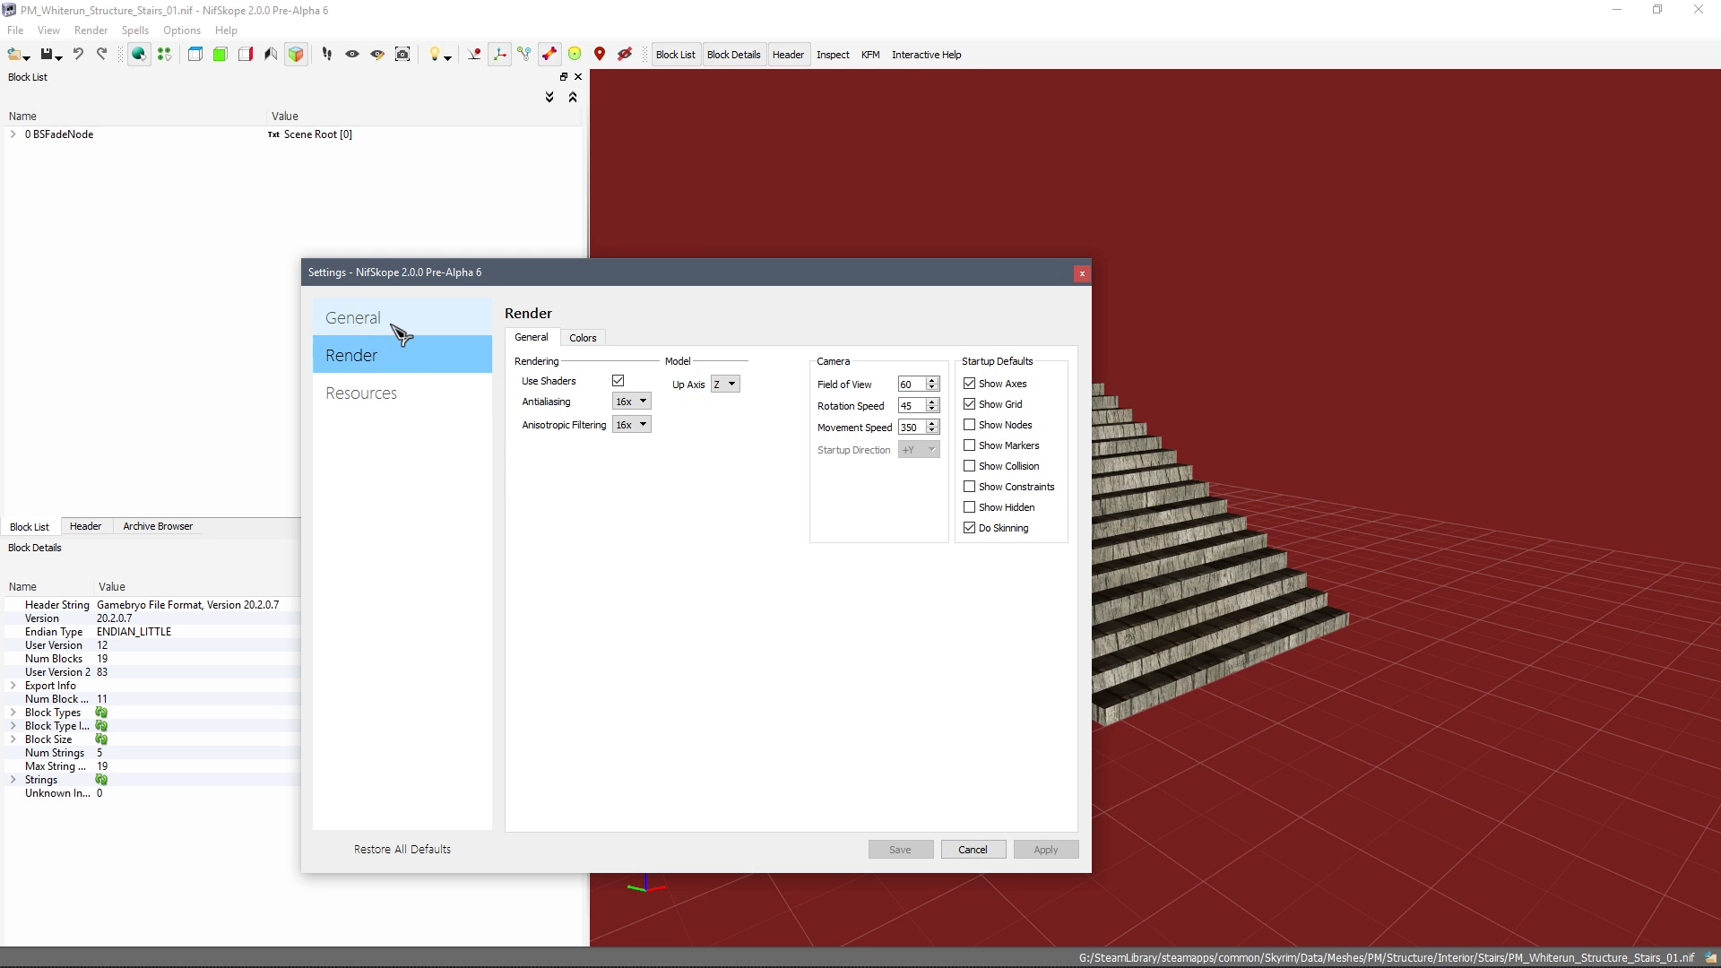
{"action": "left_click", "coordinate": [396, 320]}
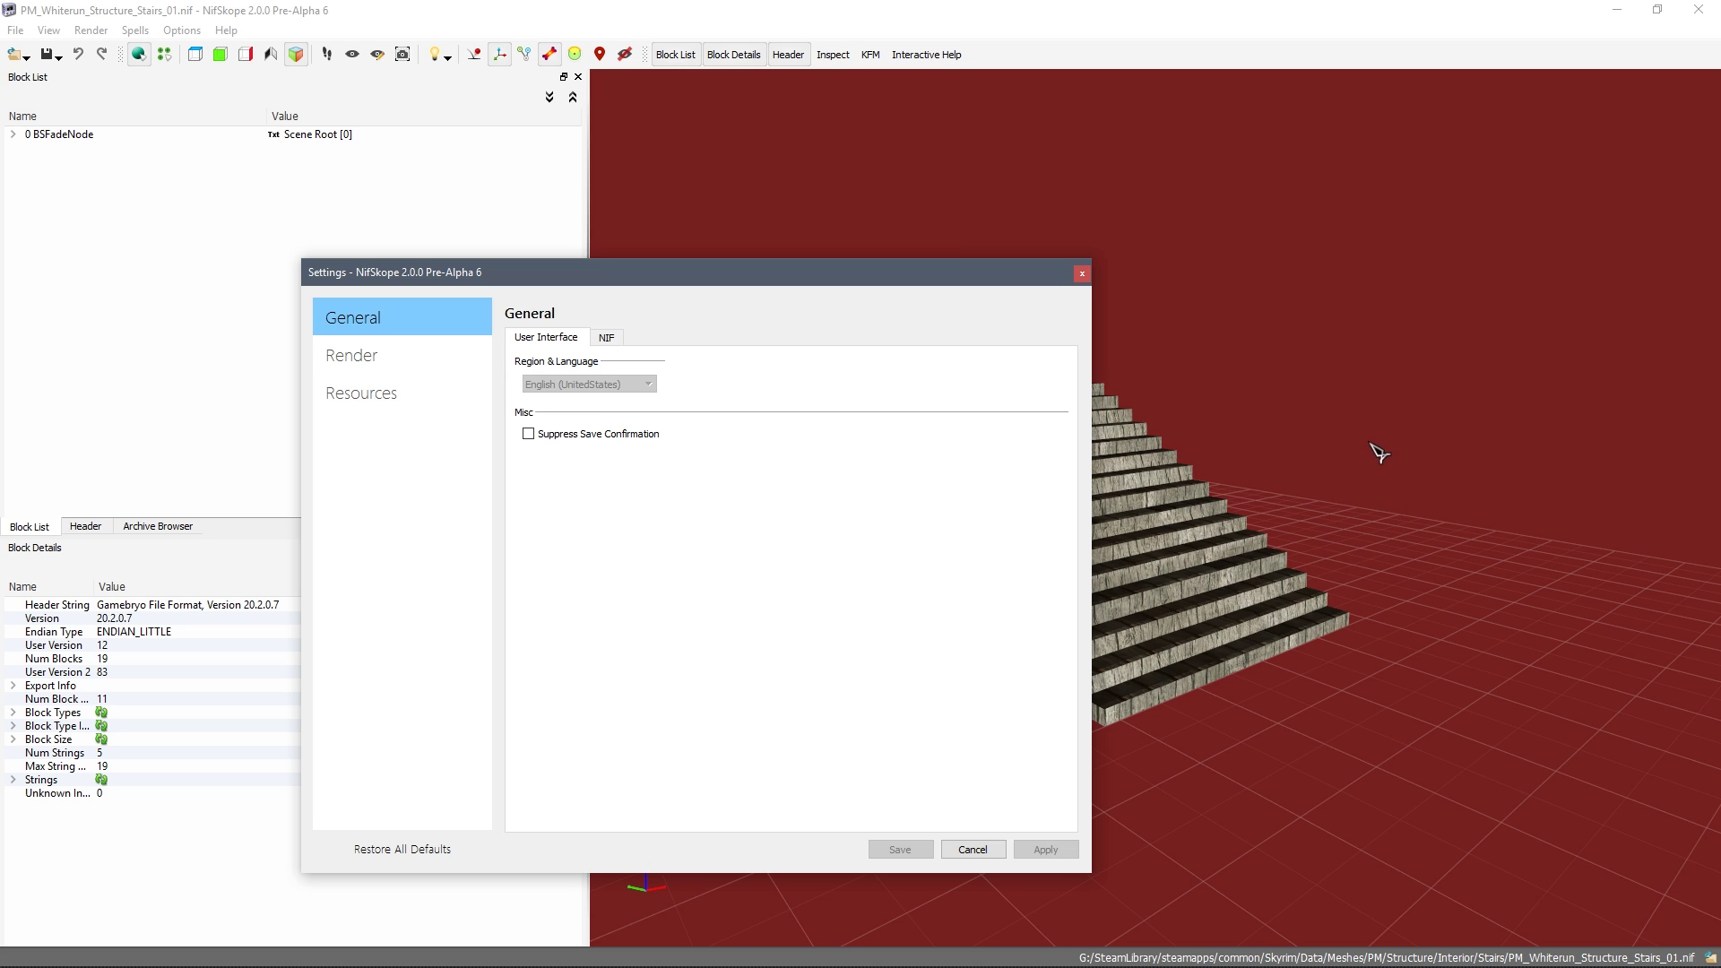
{"action": "left_click", "coordinate": [411, 363]}
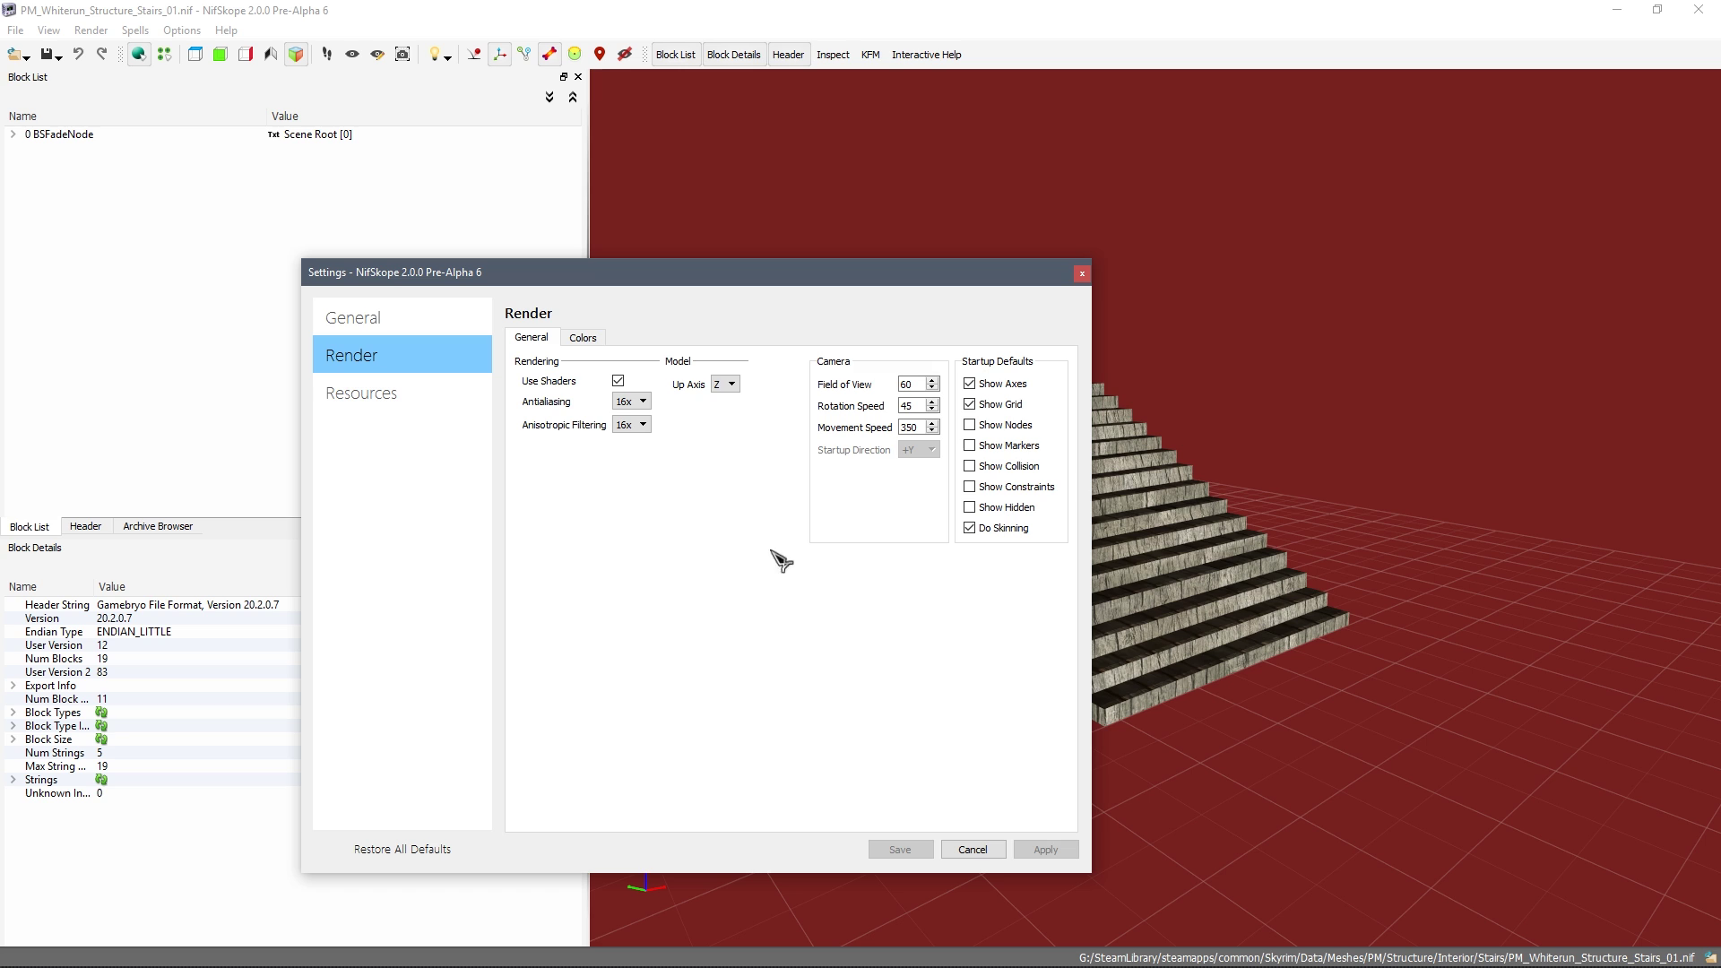
{"action": "left_click", "coordinate": [589, 338]}
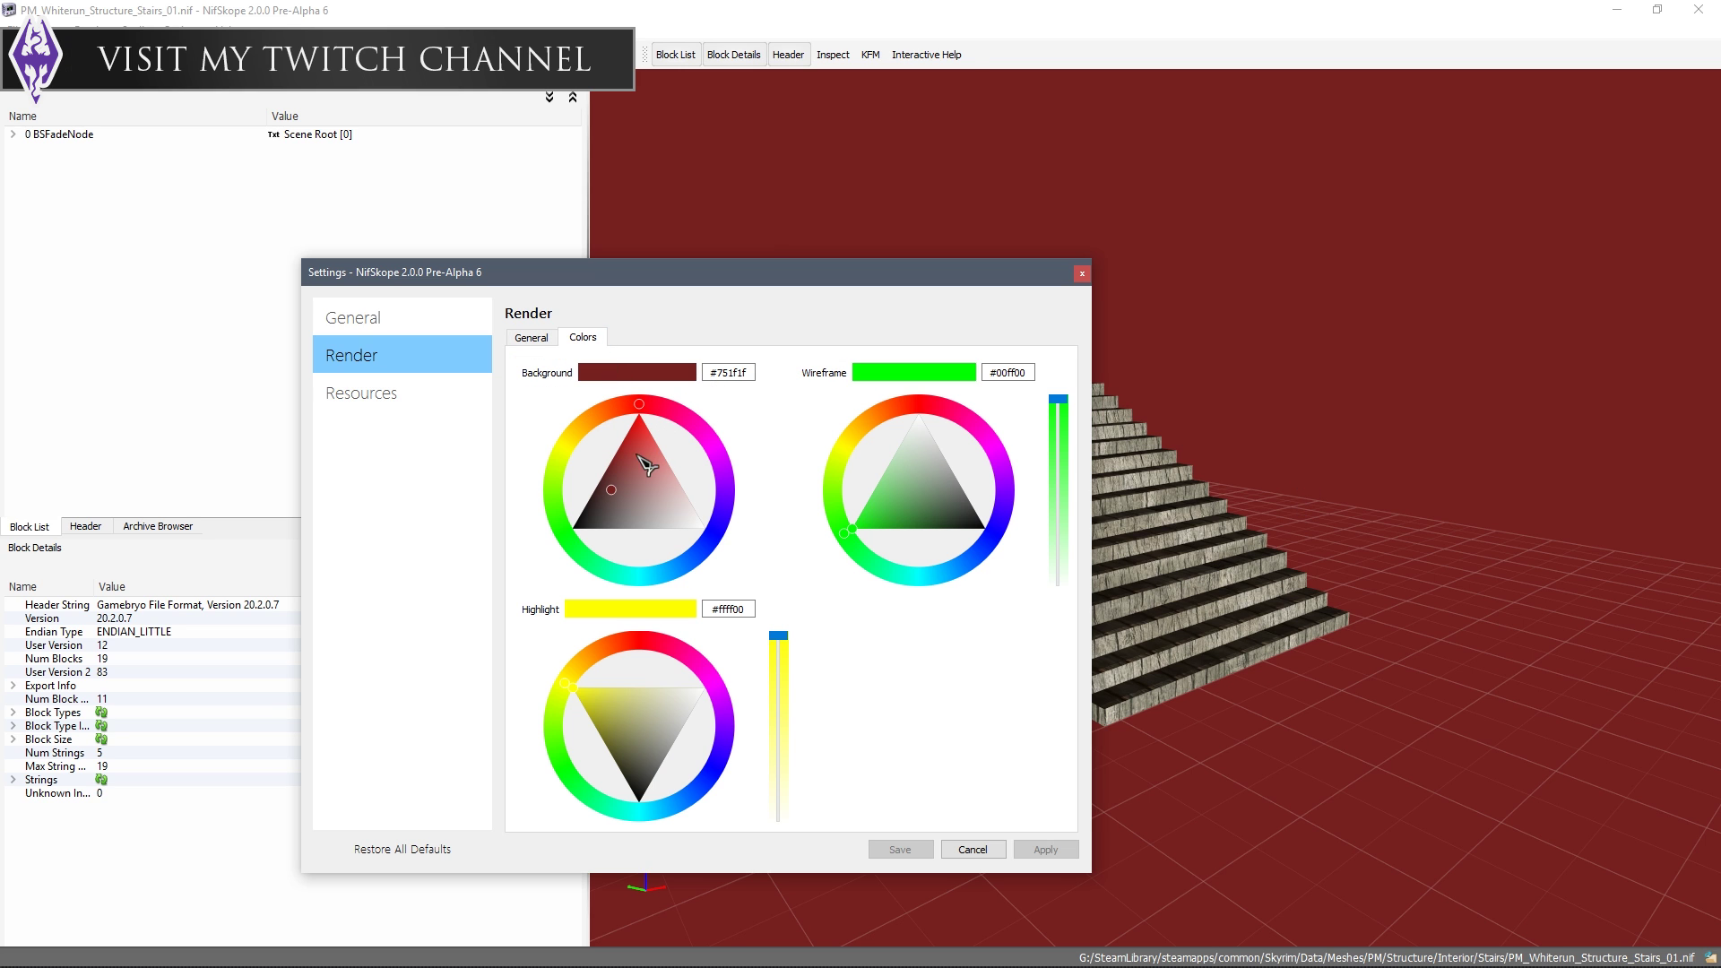
{"action": "mouse_move", "coordinate": [628, 469]}
{"action": "left_mouse_down"}
{"action": "mouse_move", "coordinate": [633, 444]}
{"action": "mouse_move", "coordinate": [614, 495]}
{"action": "mouse_move", "coordinate": [625, 478]}
{"action": "left_mouse_up"}
{"action": "left_click", "coordinate": [1040, 850]}
{"action": "left_click", "coordinate": [1045, 850]}
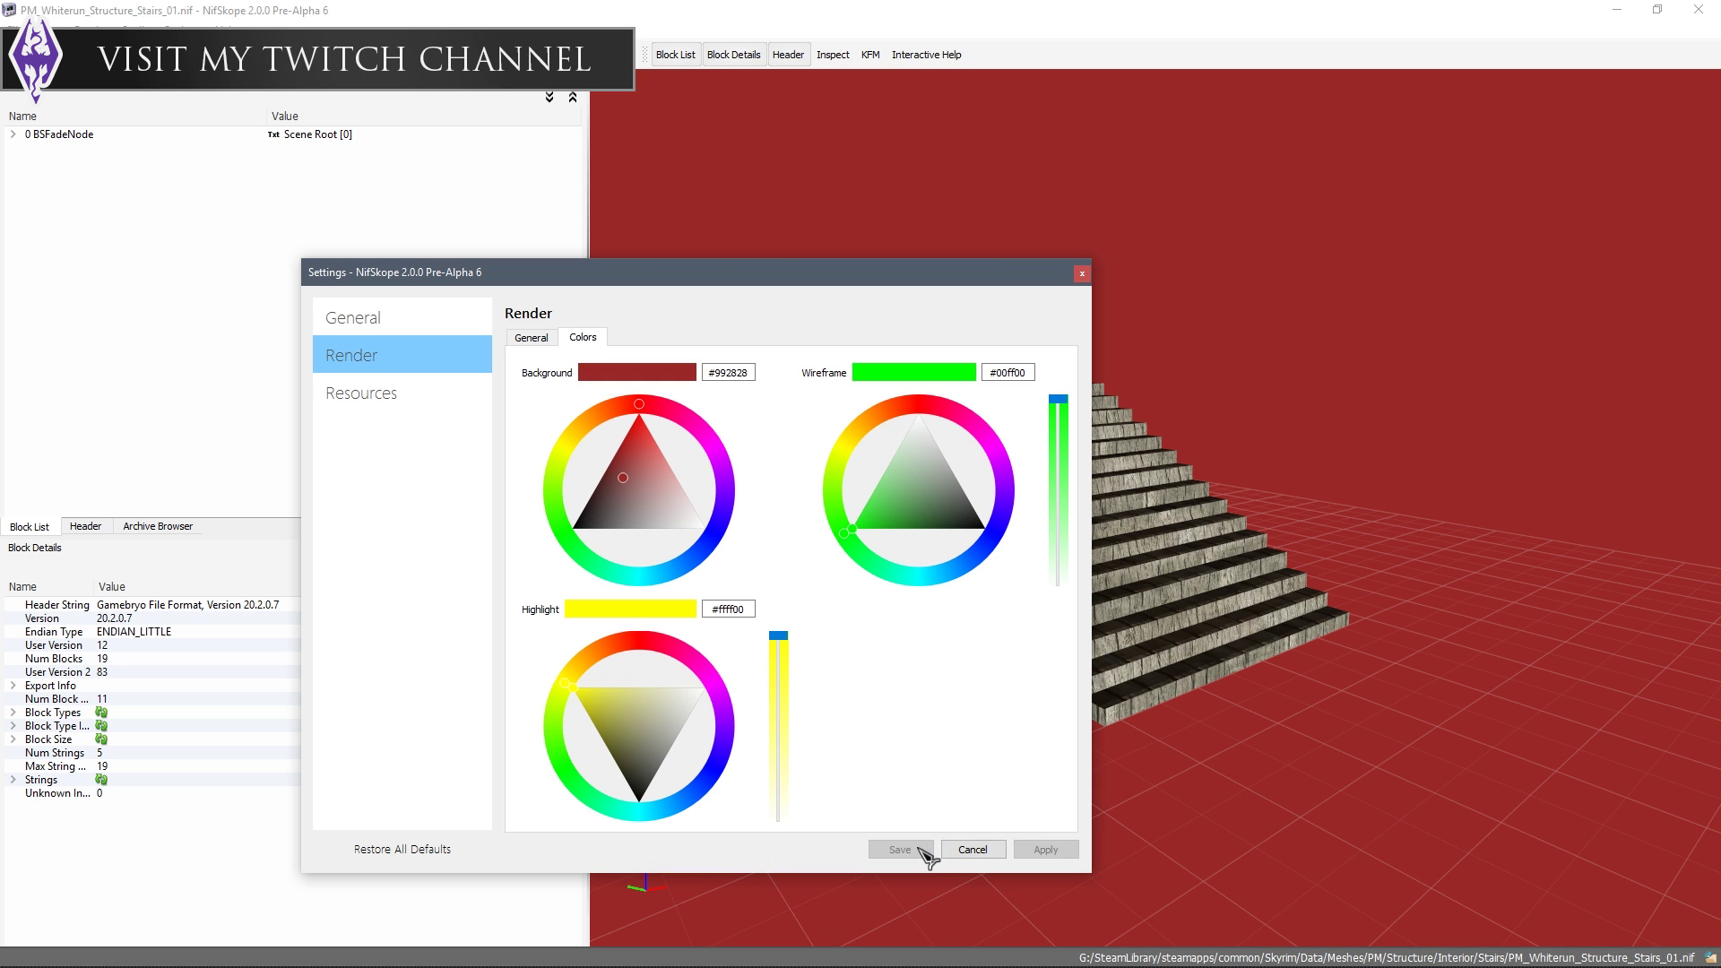
{"action": "left_click", "coordinate": [400, 330]}
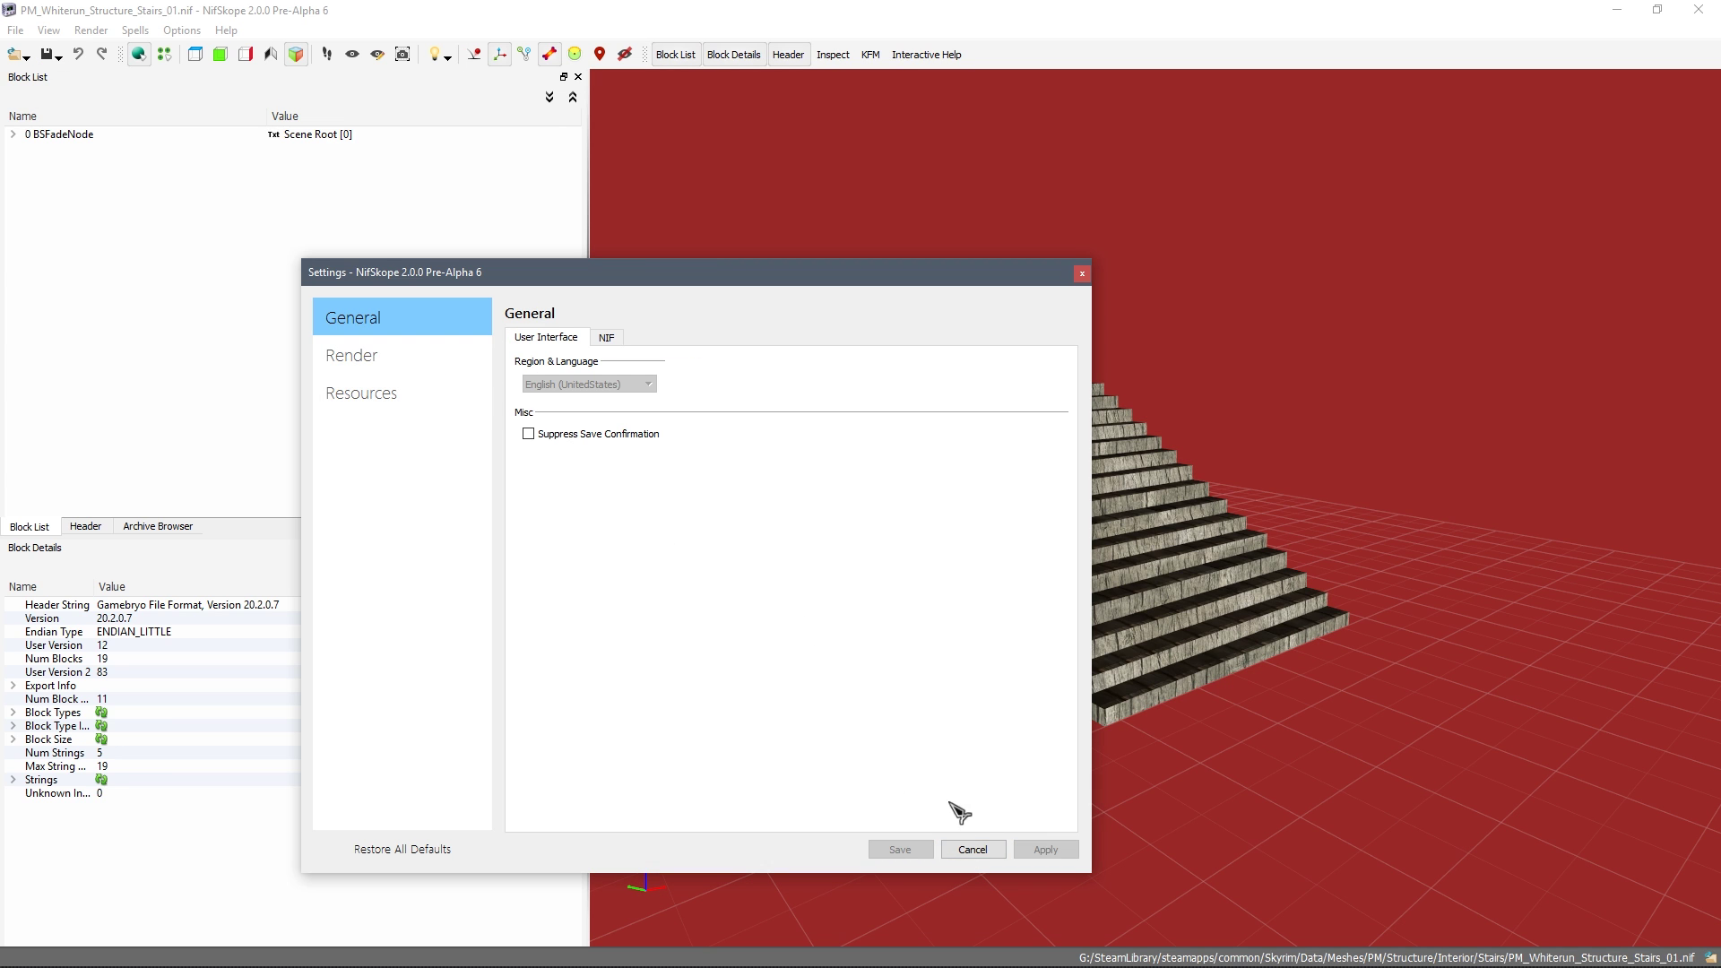
{"action": "left_click", "coordinate": [1082, 273]}
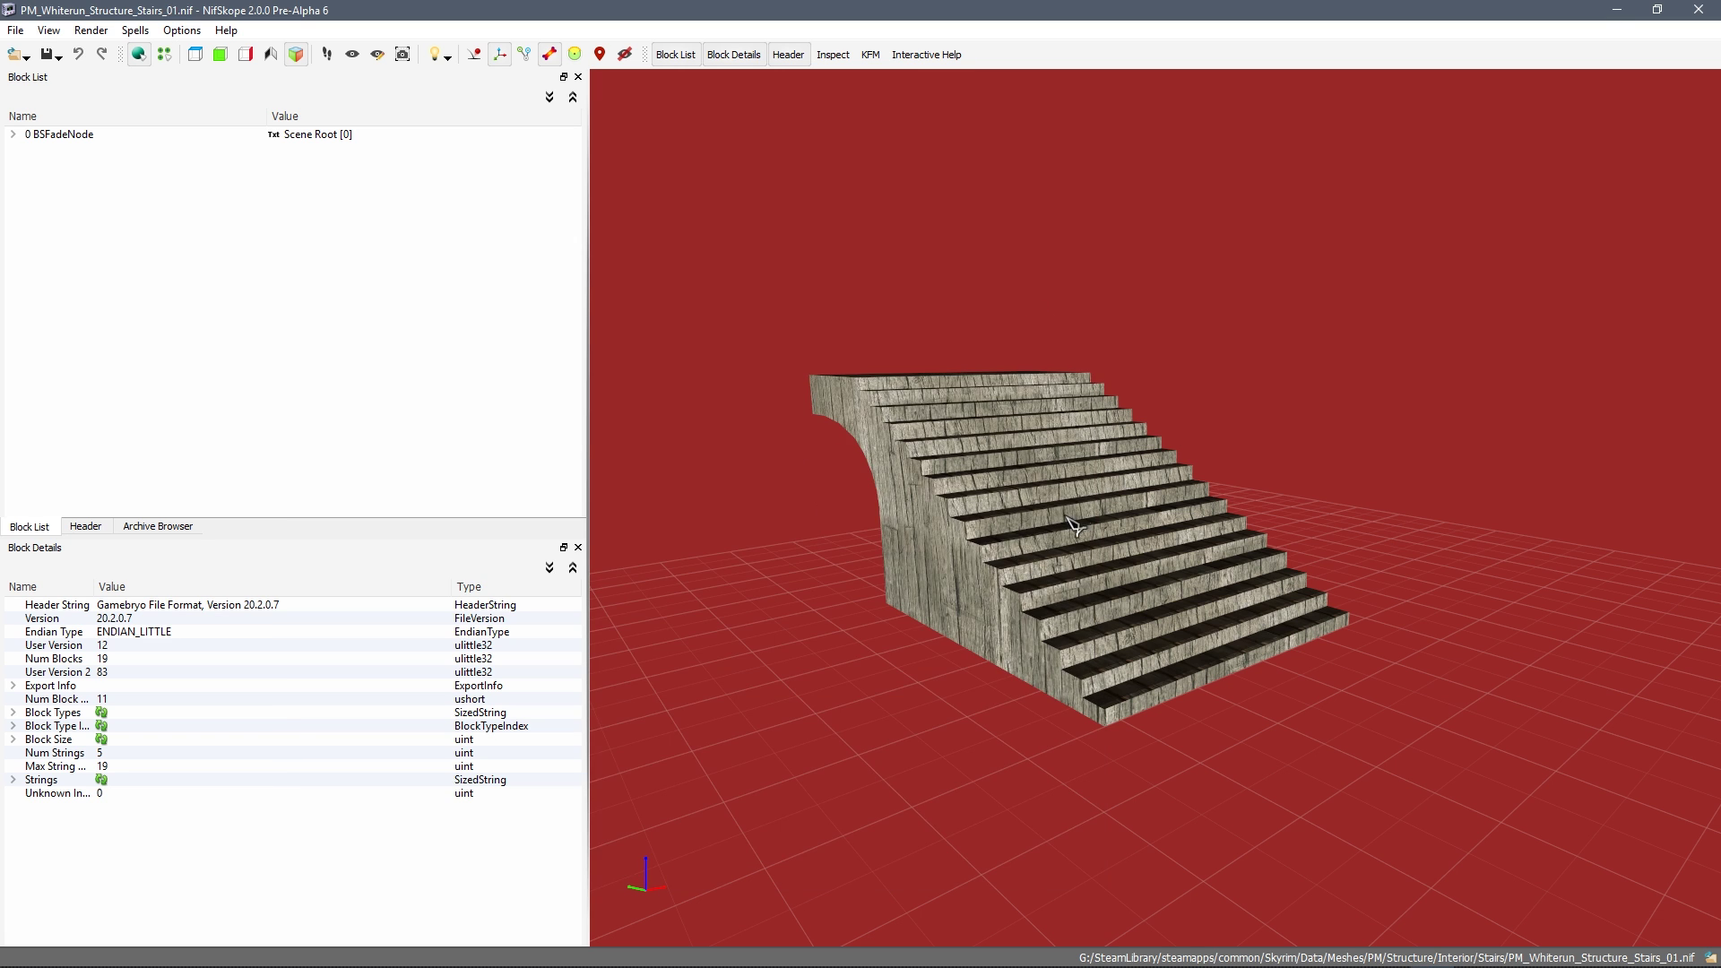
Step: Inspect a stair piece's UV layout in the Edit UV window, then close it
{"action": "left_click_drag", "start_coordinate": [1073, 524], "coordinate": [986, 542]}
{"action": "right_click", "coordinate": [989, 544]}
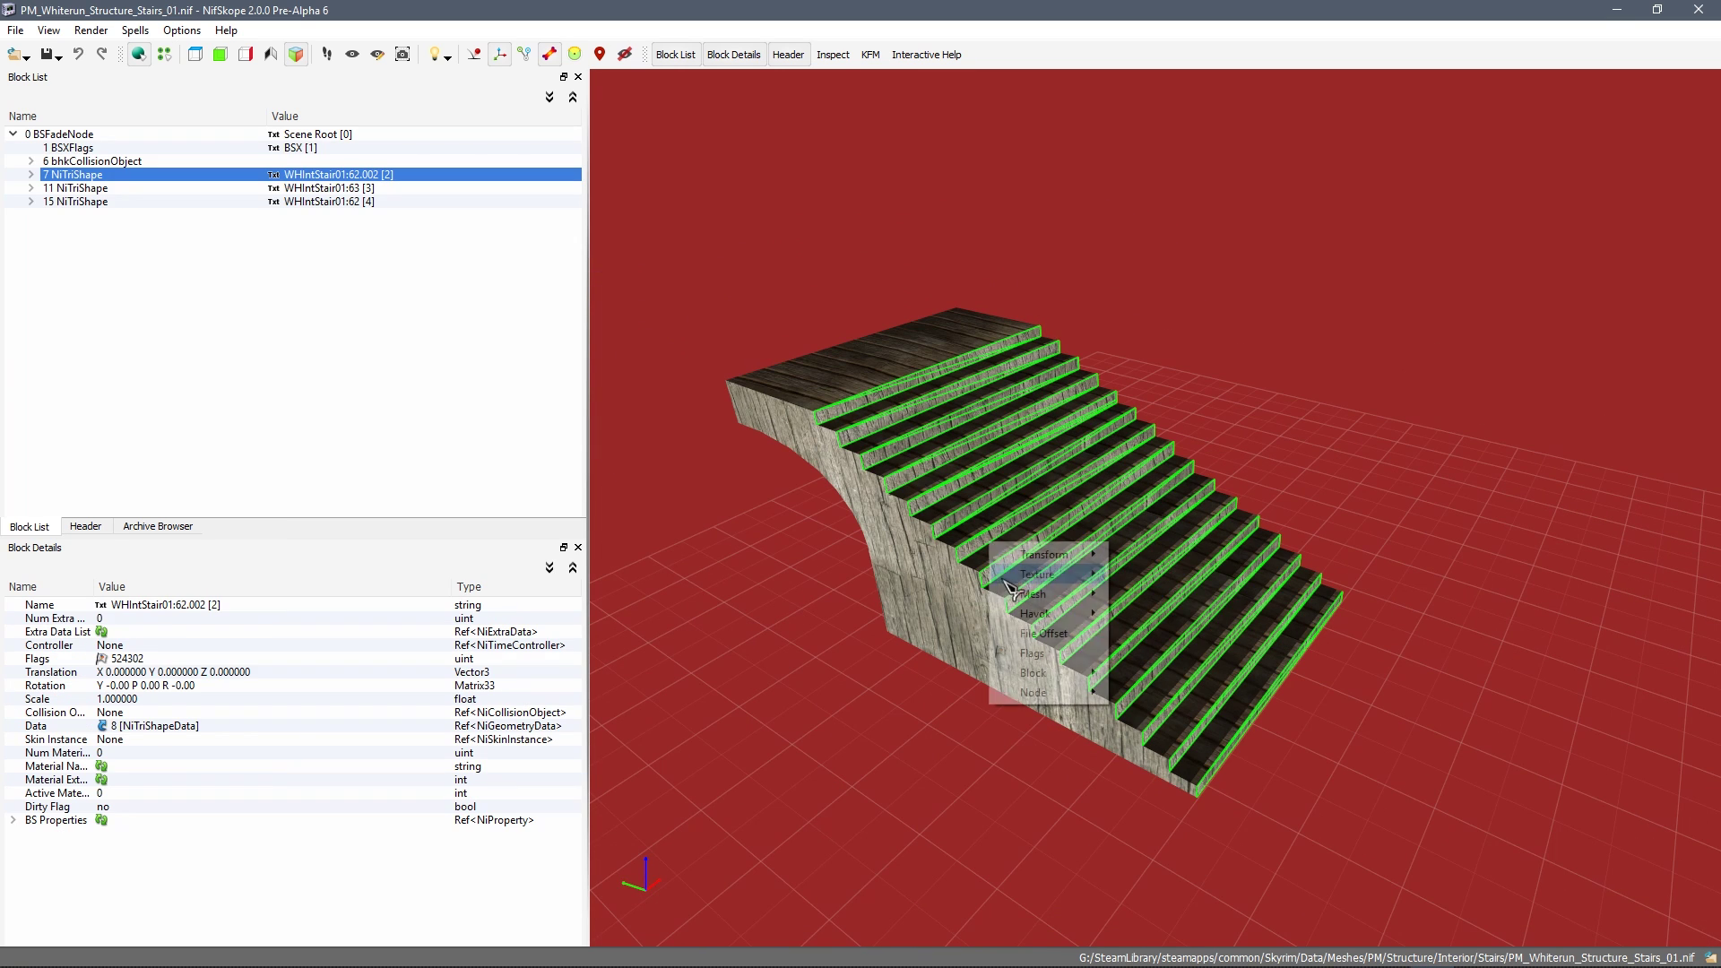
{"action": "mouse_move", "coordinate": [1031, 574]}
{"action": "left_click", "coordinate": [1143, 575]}
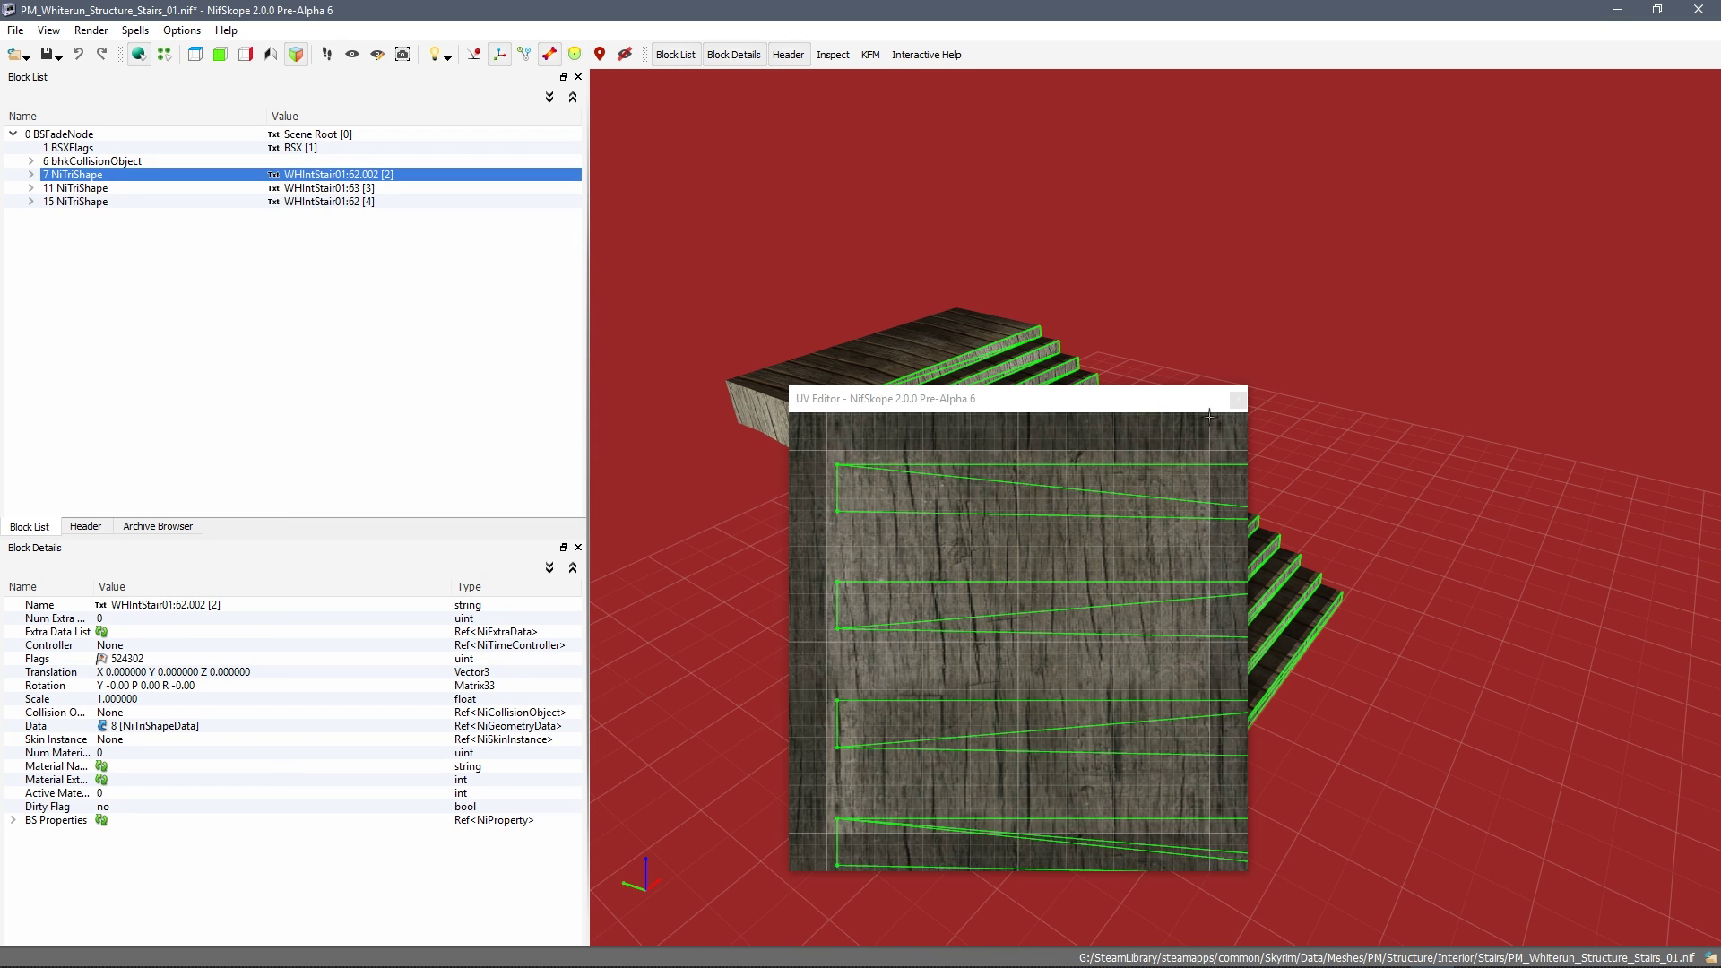
{"action": "left_click", "coordinate": [1238, 399]}
Step: Expand 15 NiTriShape to its BSShaderTextureSet showing wrfloorboards01.dds and wrfloorboards01_n.dds
{"action": "left_click", "coordinate": [1126, 439]}
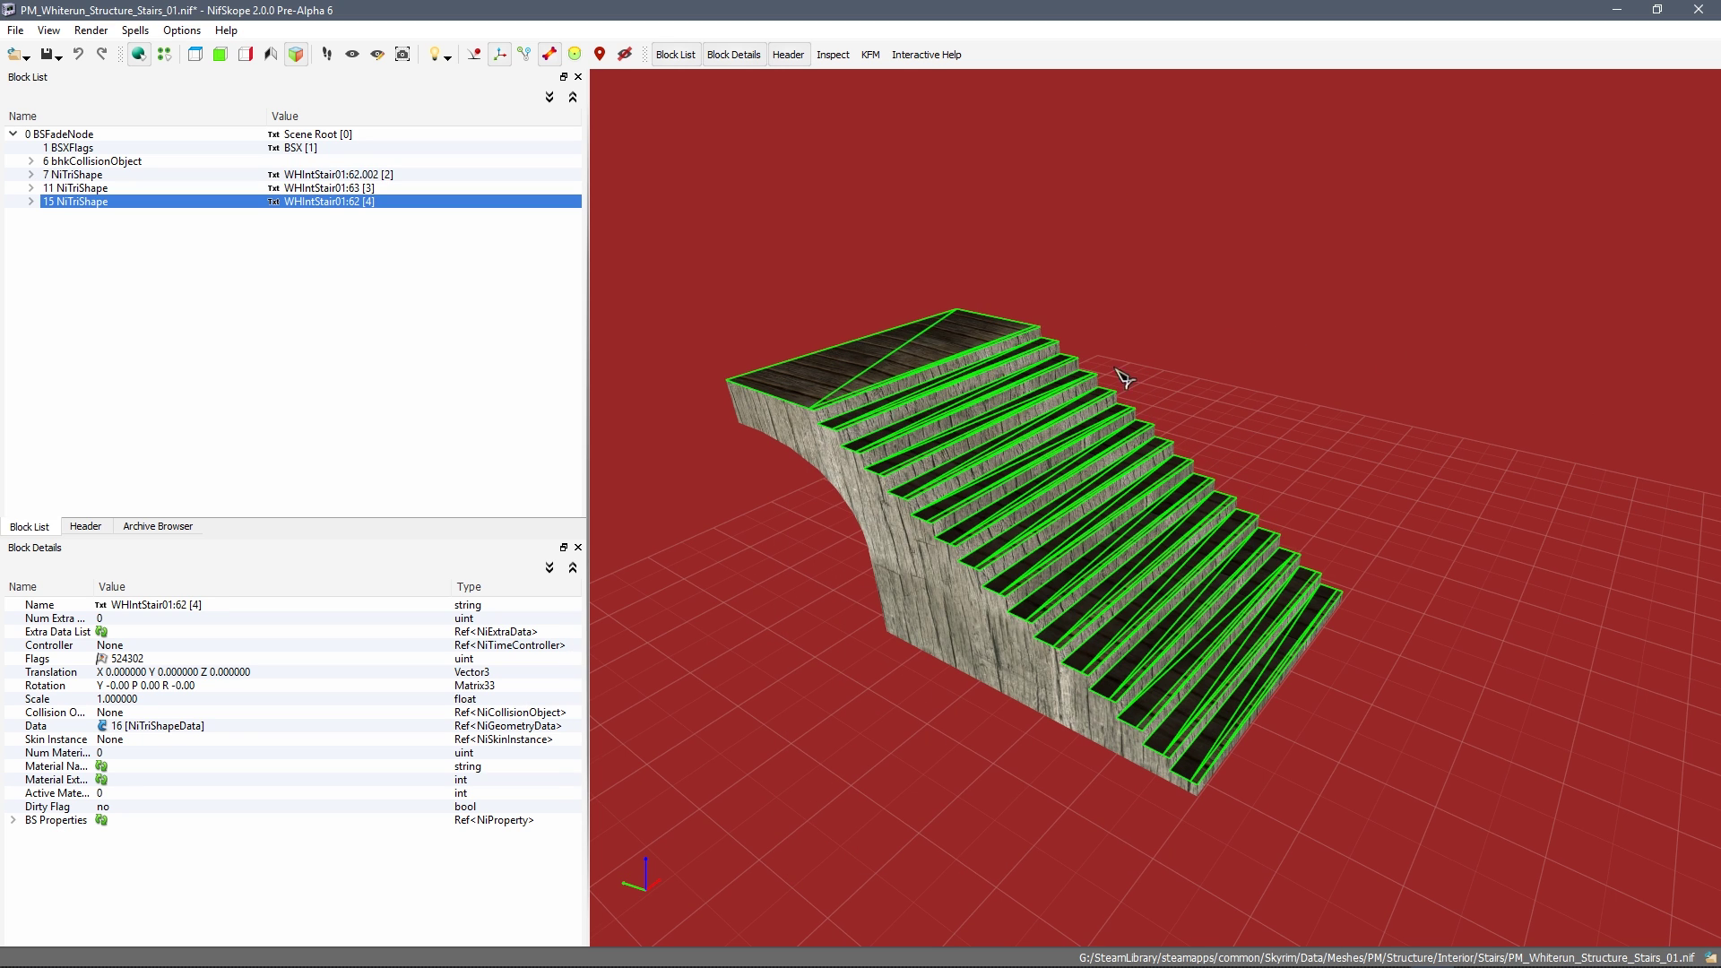
{"action": "left_click", "coordinate": [31, 202]}
{"action": "left_click", "coordinate": [108, 228]}
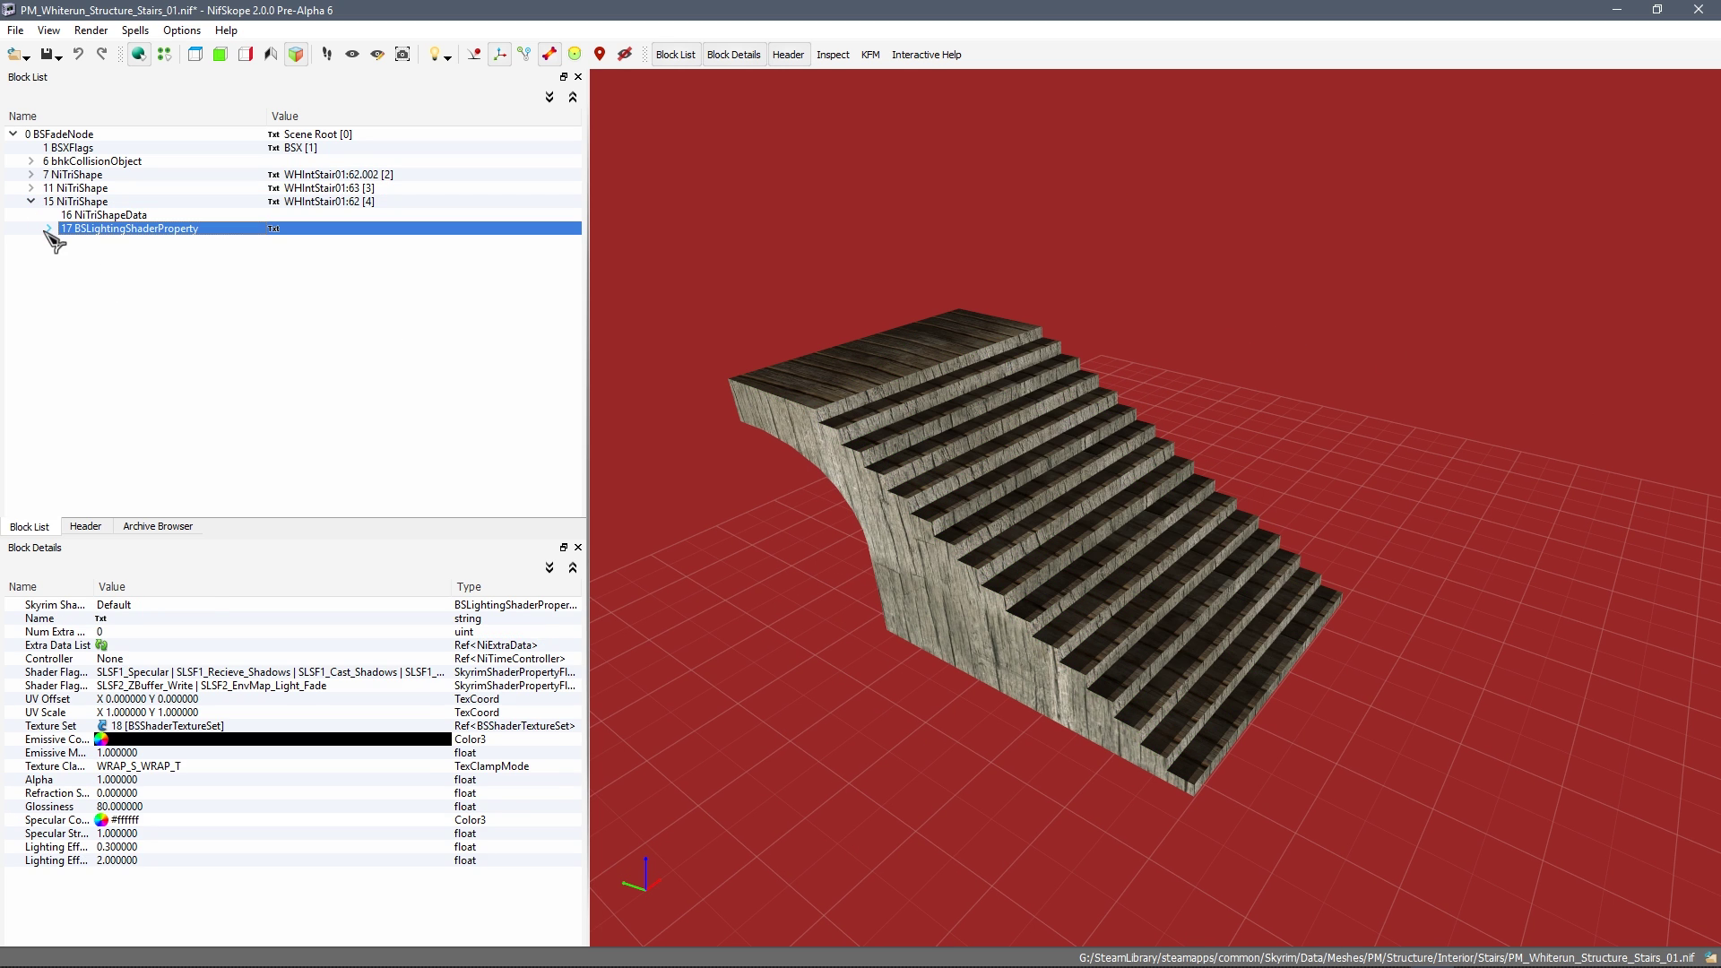
{"action": "left_click", "coordinate": [50, 228]}
{"action": "left_click", "coordinate": [98, 242]}
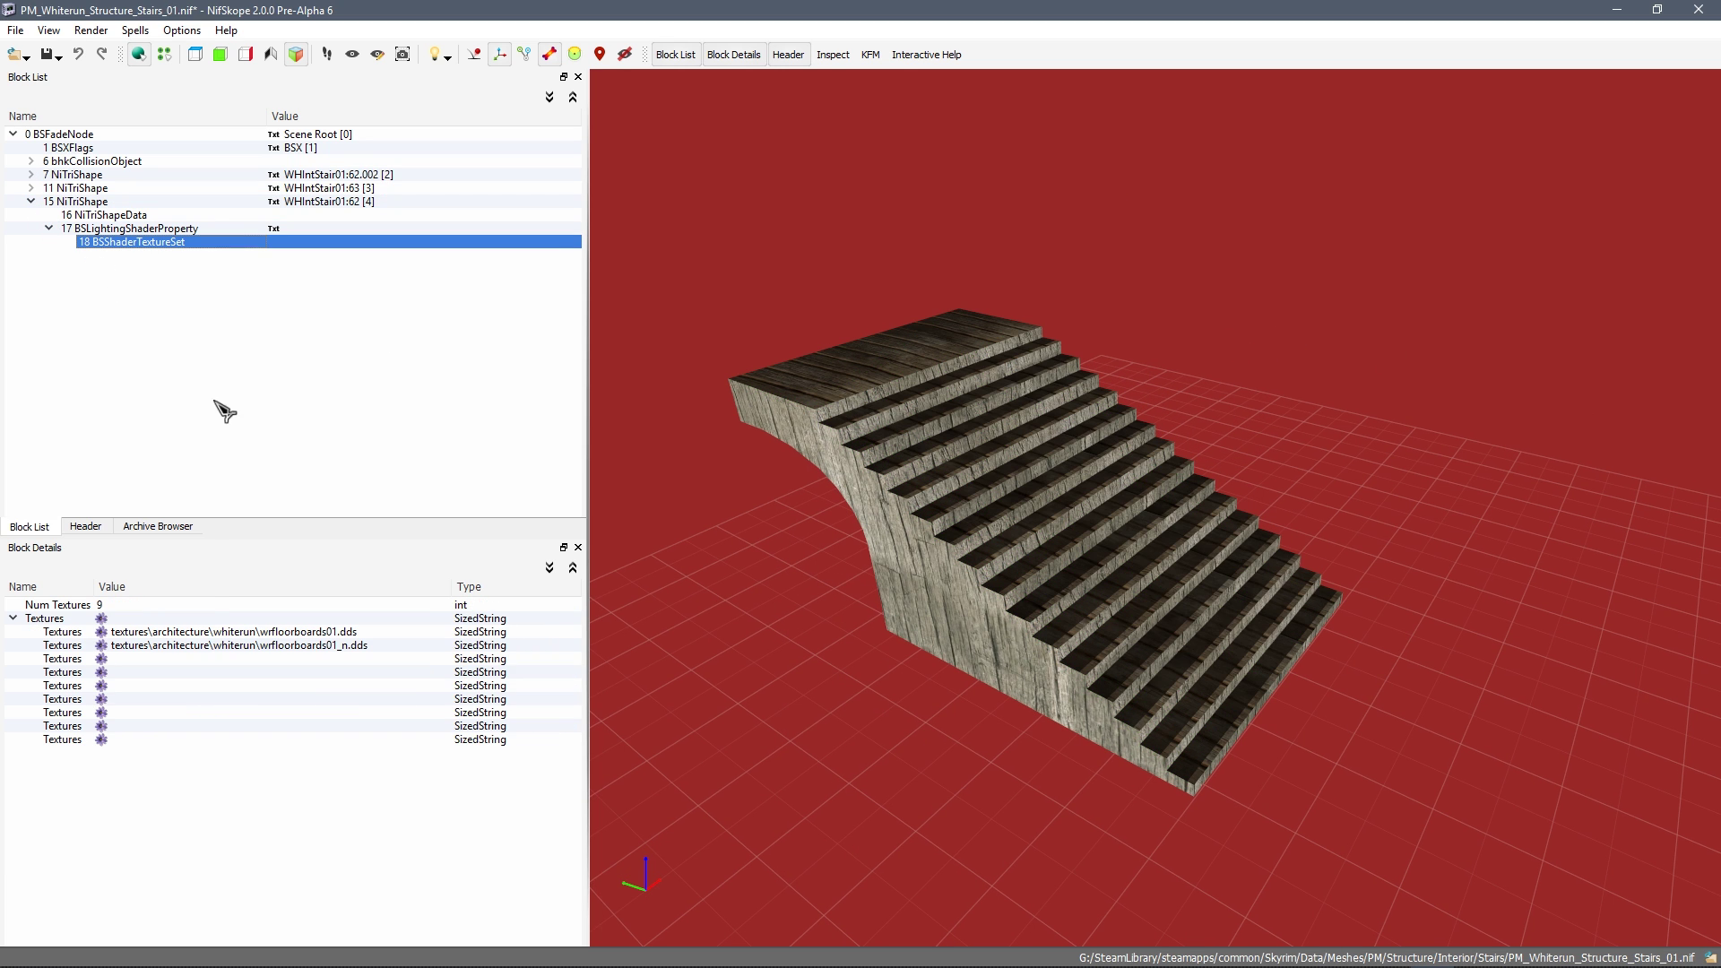
{"action": "left_click", "coordinate": [165, 634]}
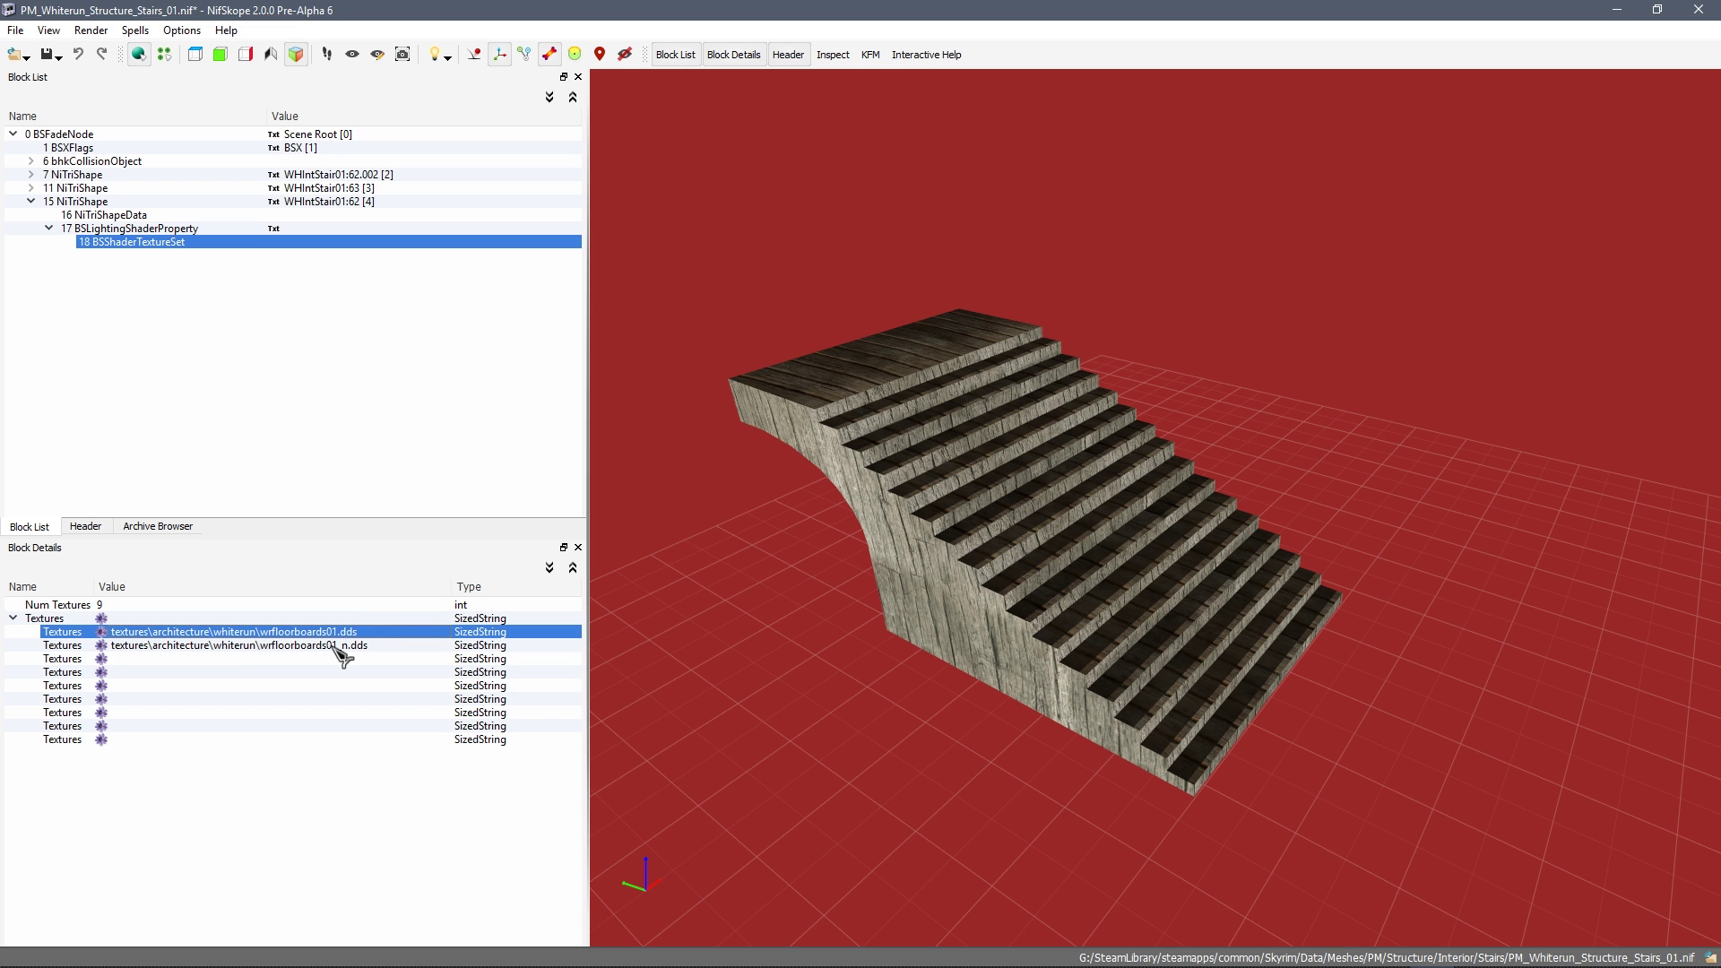
{"action": "left_click_drag", "start_coordinate": [842, 703], "coordinate": [1015, 623]}
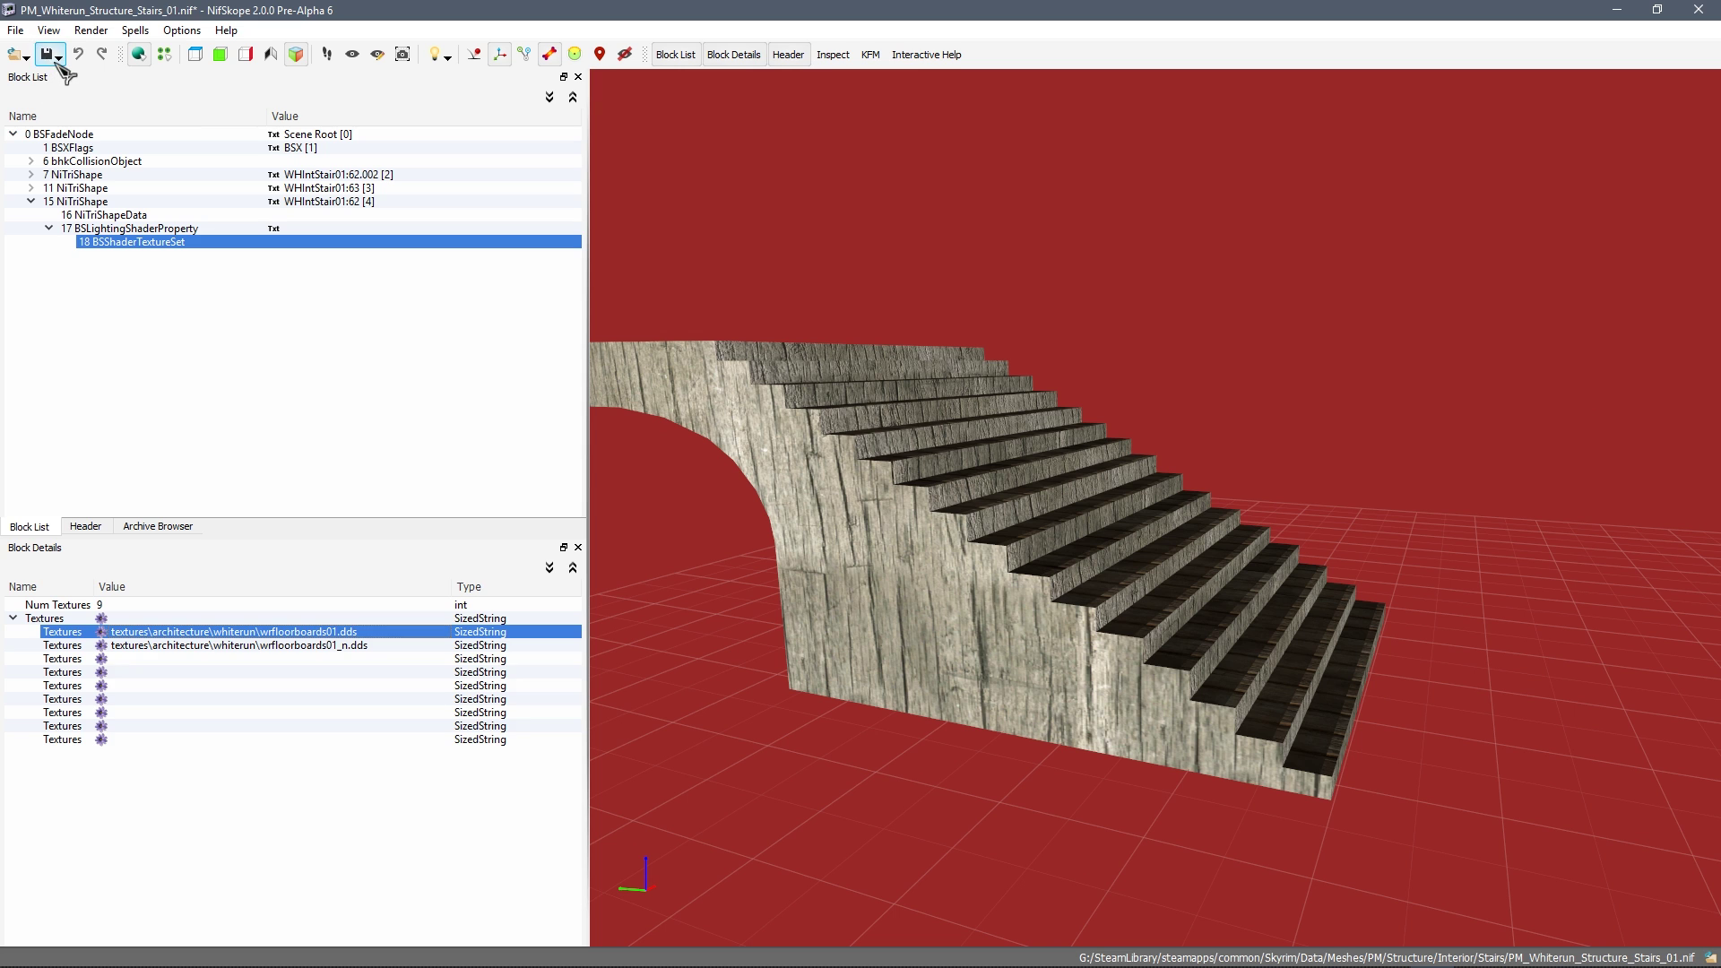
{"action": "left_click", "coordinate": [26, 56]}
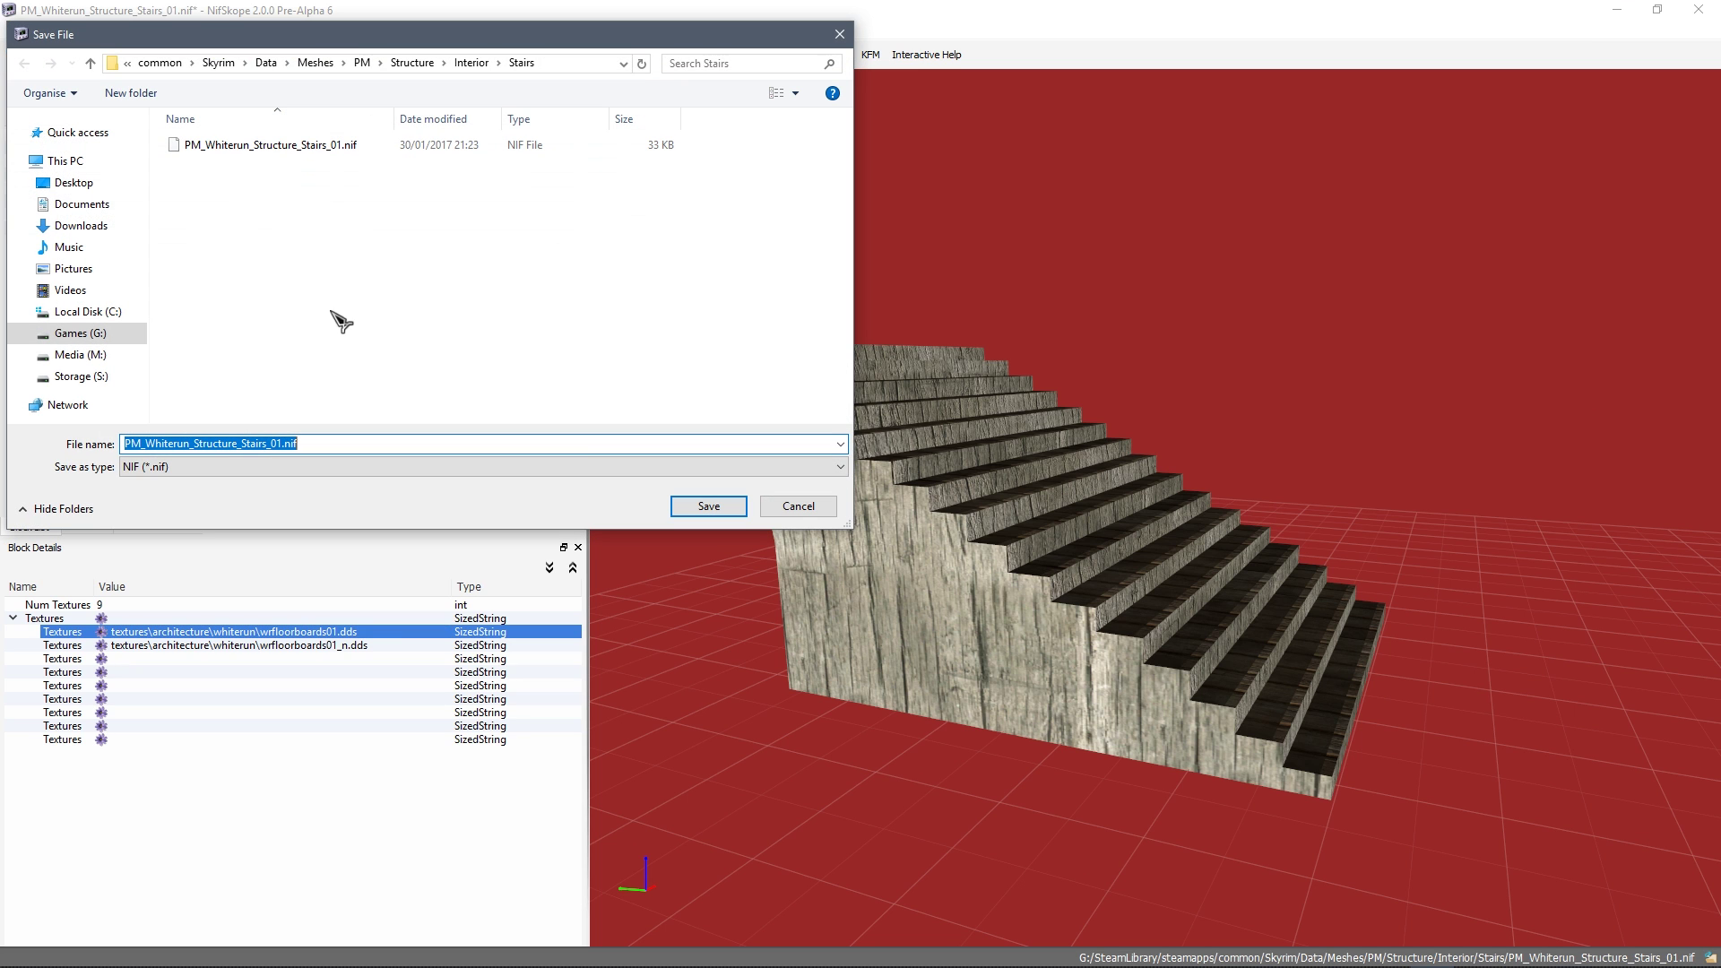
{"action": "left_click", "coordinate": [106, 205]}
{"action": "left_click", "coordinate": [101, 182]}
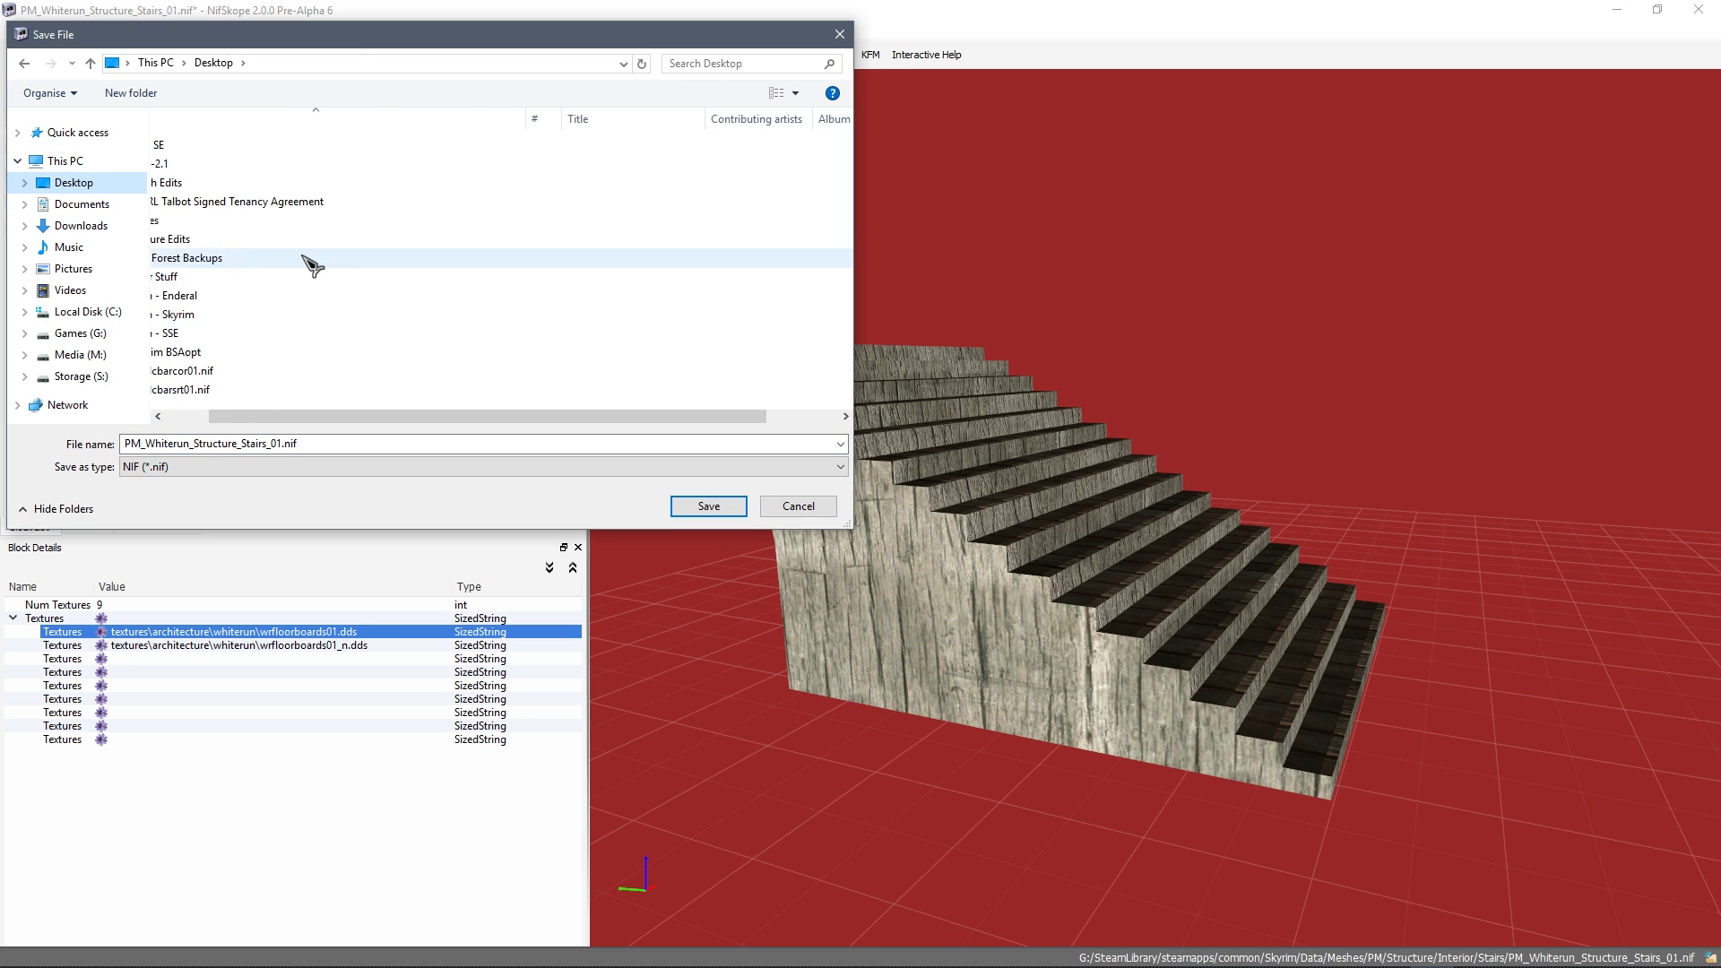
{"action": "double_click", "coordinate": [331, 315]}
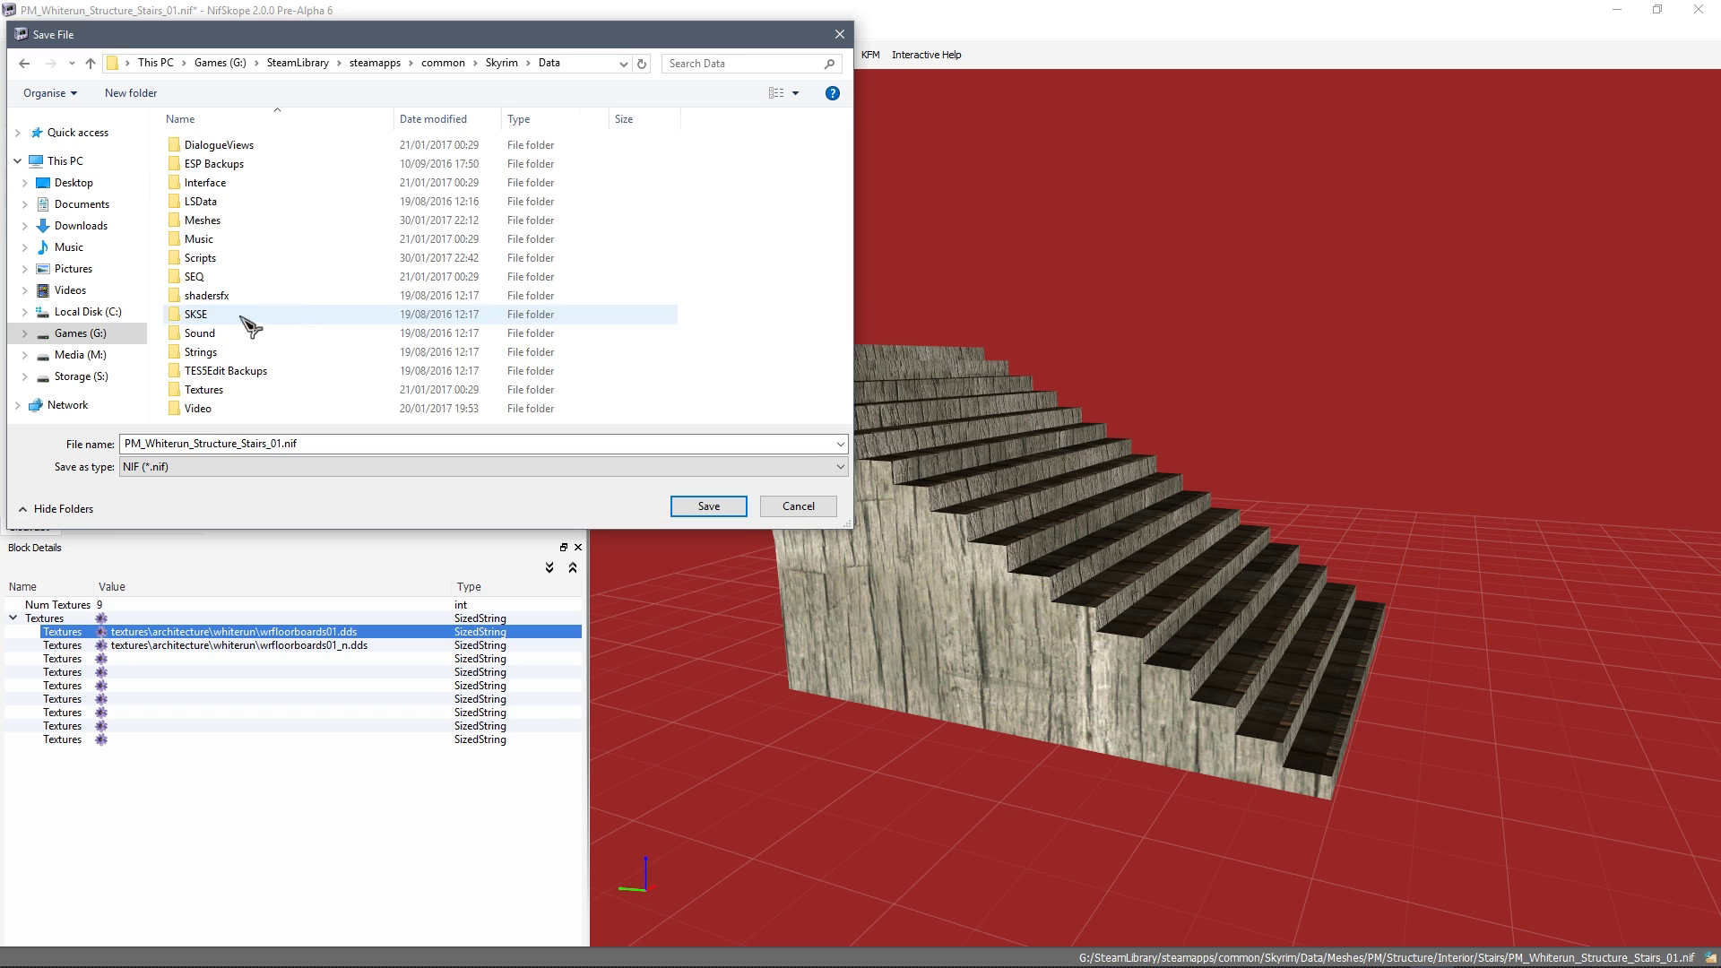
{"action": "double_click", "coordinate": [363, 221]}
{"action": "scroll", "coordinate": [412, 287], "scroll_direction": "down", "scroll_amount": 10}
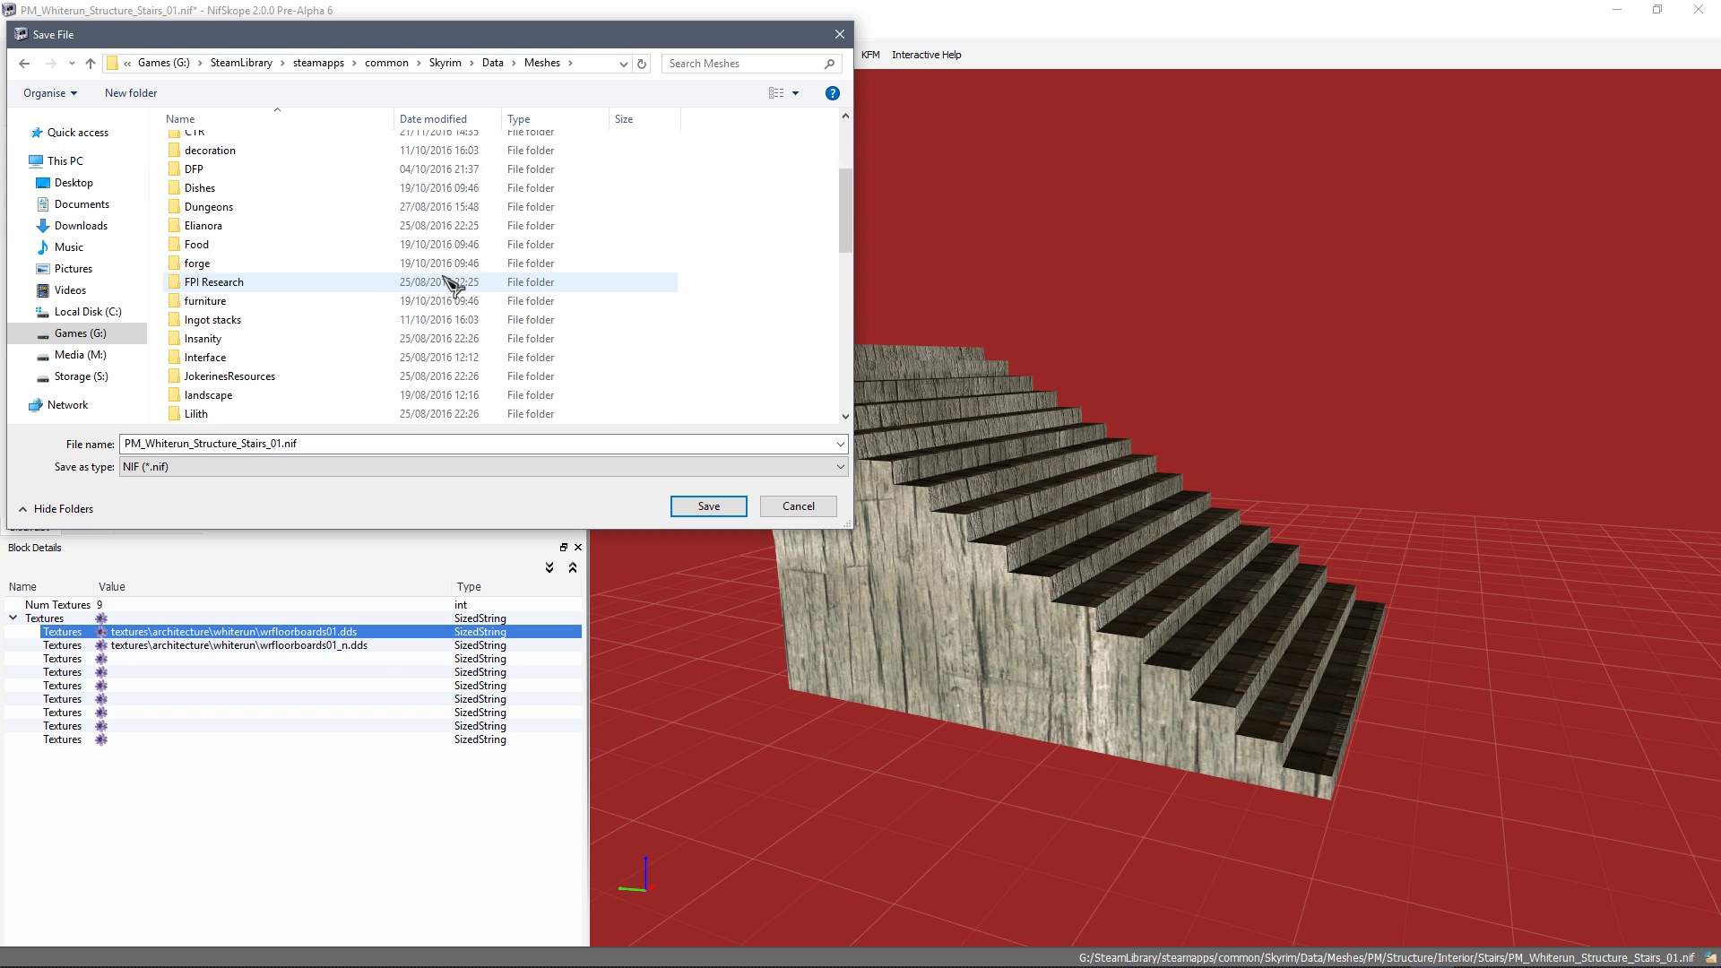
{"action": "scroll", "coordinate": [392, 307], "scroll_direction": "down", "scroll_amount": 3}
{"action": "left_click", "coordinate": [769, 506]}
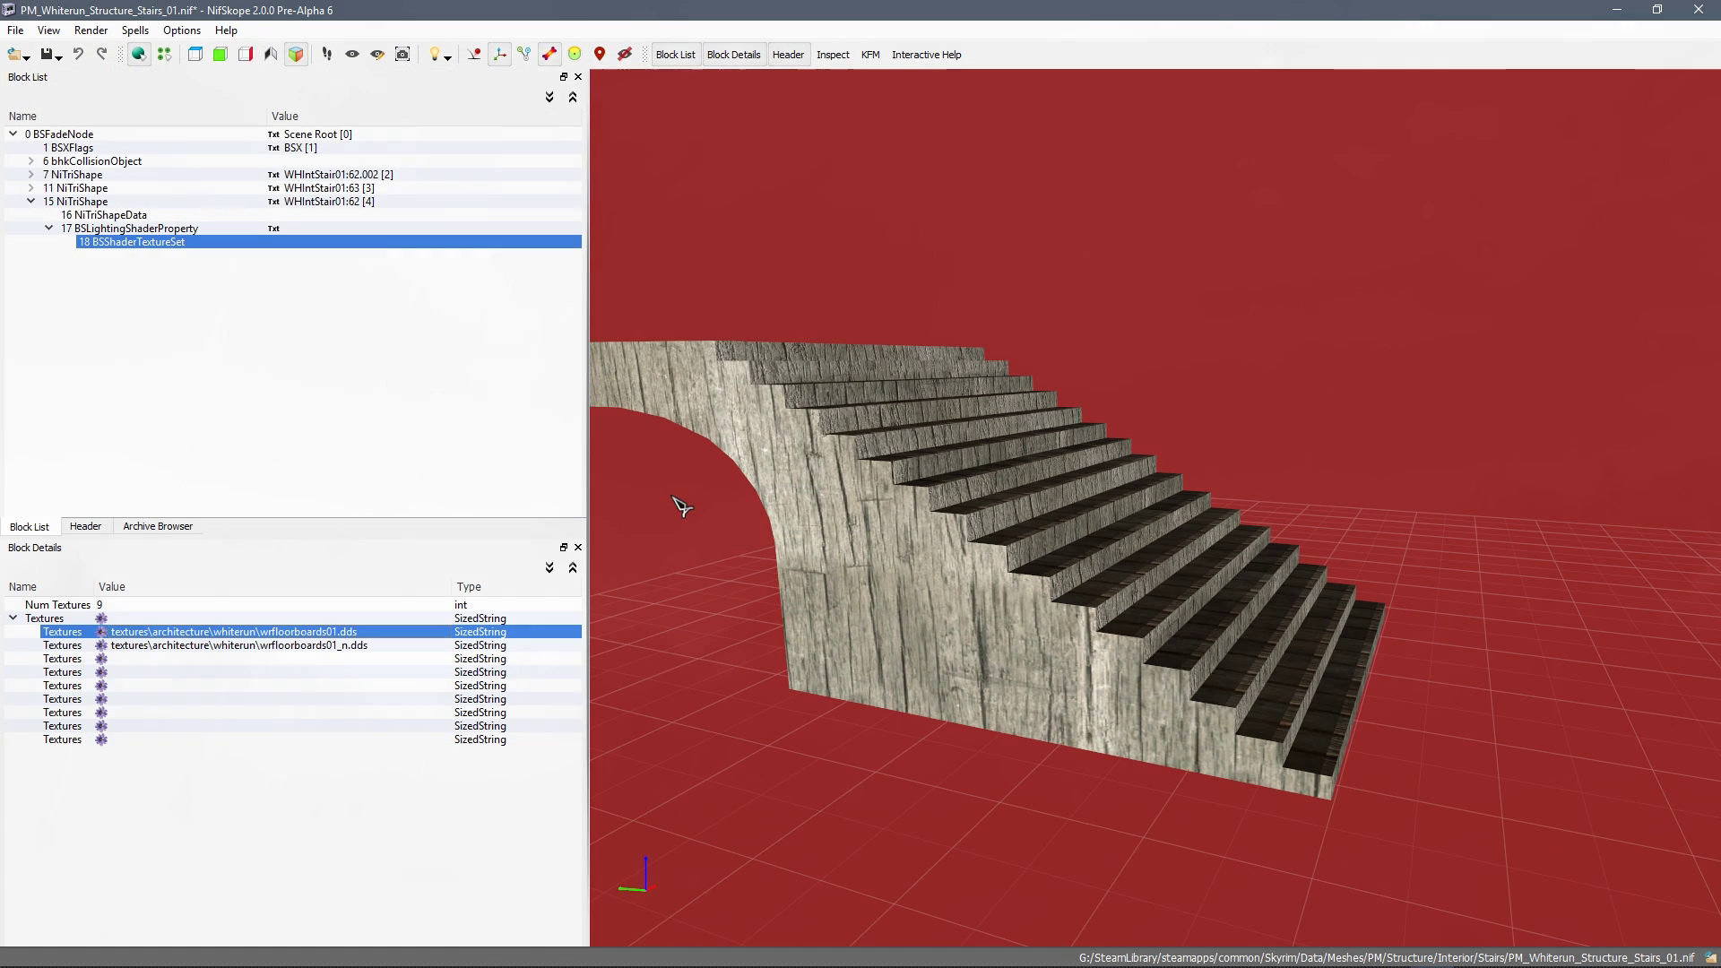